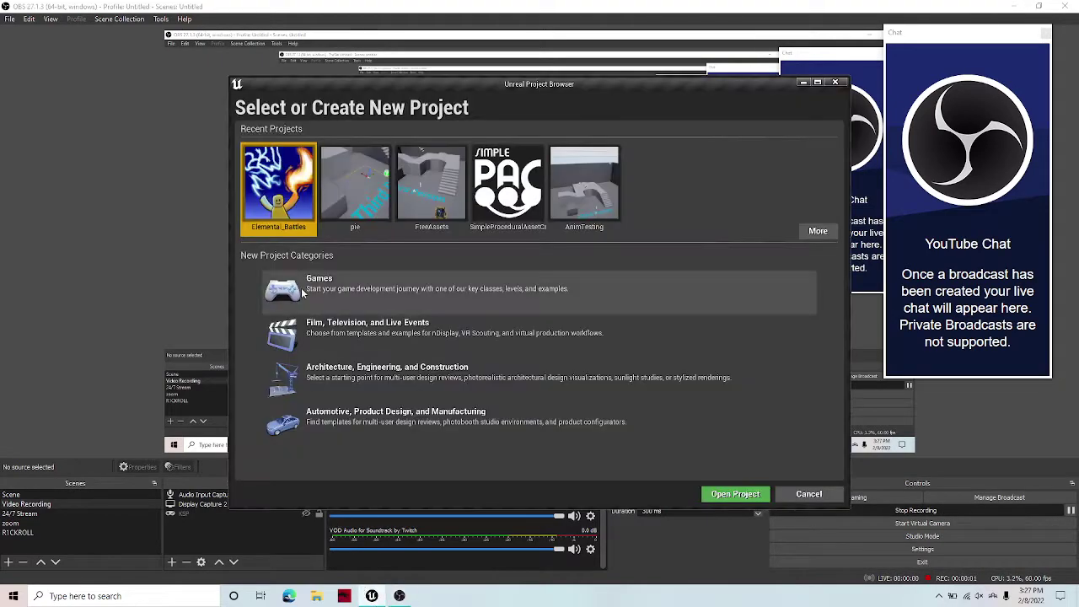
Step: Create a new project named UnrealMarbleRun in the Games category from the Blank template, with starter content
left_click(708, 212)
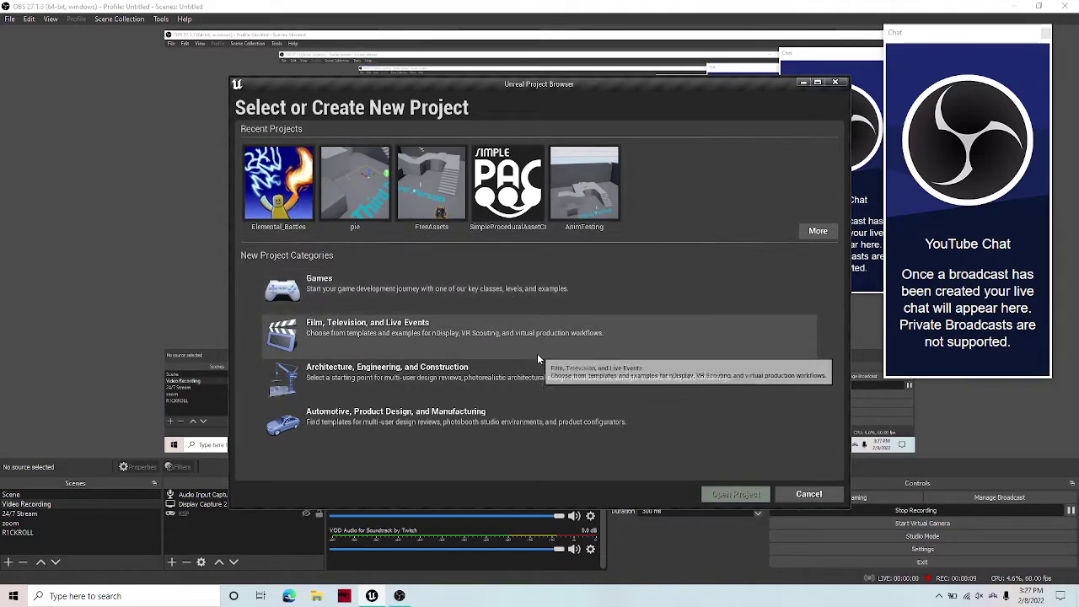
left_click(572, 306)
left_click(660, 494)
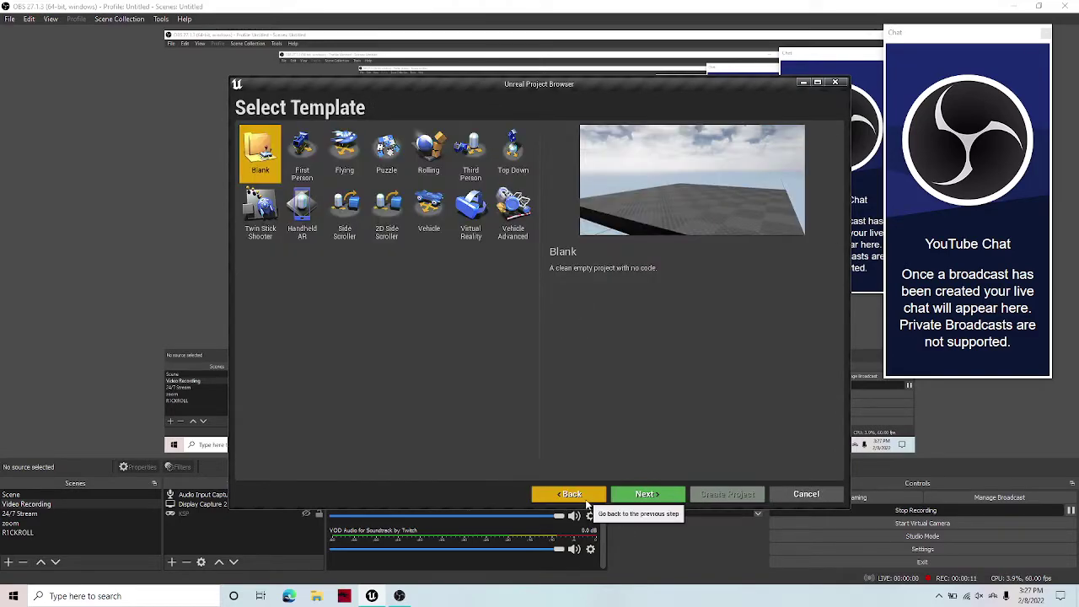
left_click(587, 502)
double_click(542, 289)
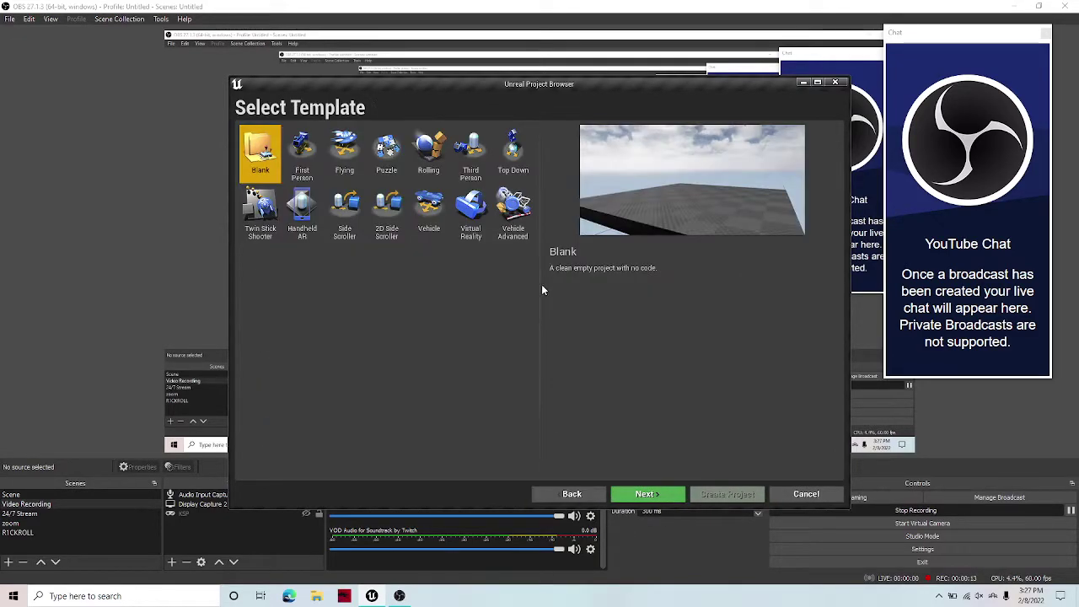
left_click(646, 495)
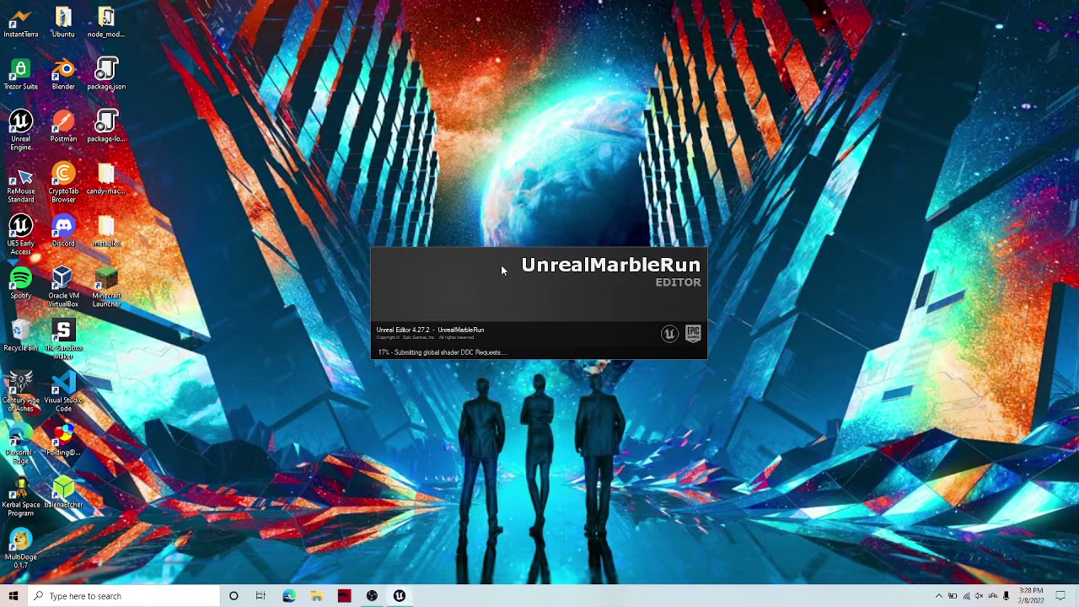
right_click_drag(541, 277, 506, 263)
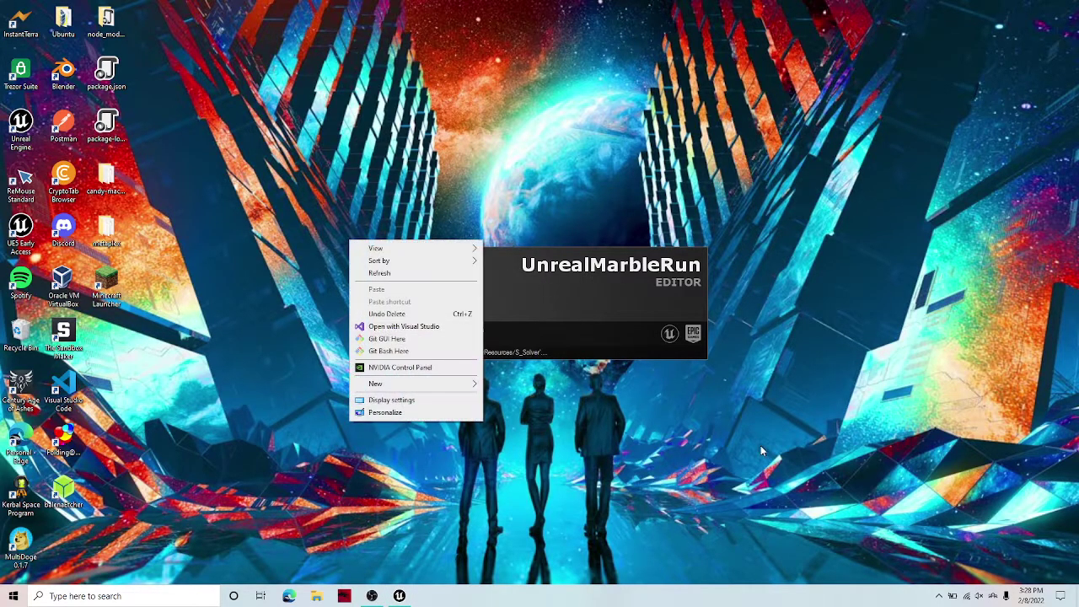
left_click(497, 258)
left_click_drag(259, 188, 321, 214)
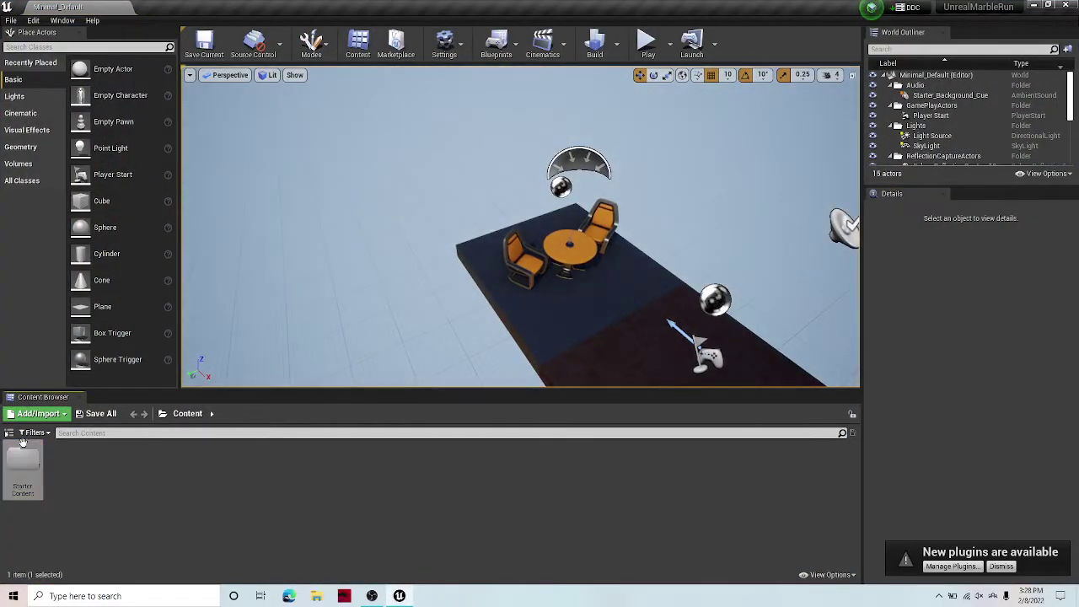
Step: Show the folder tree in the Content Browser and create a folder named Maps under Content
right_click(18, 441)
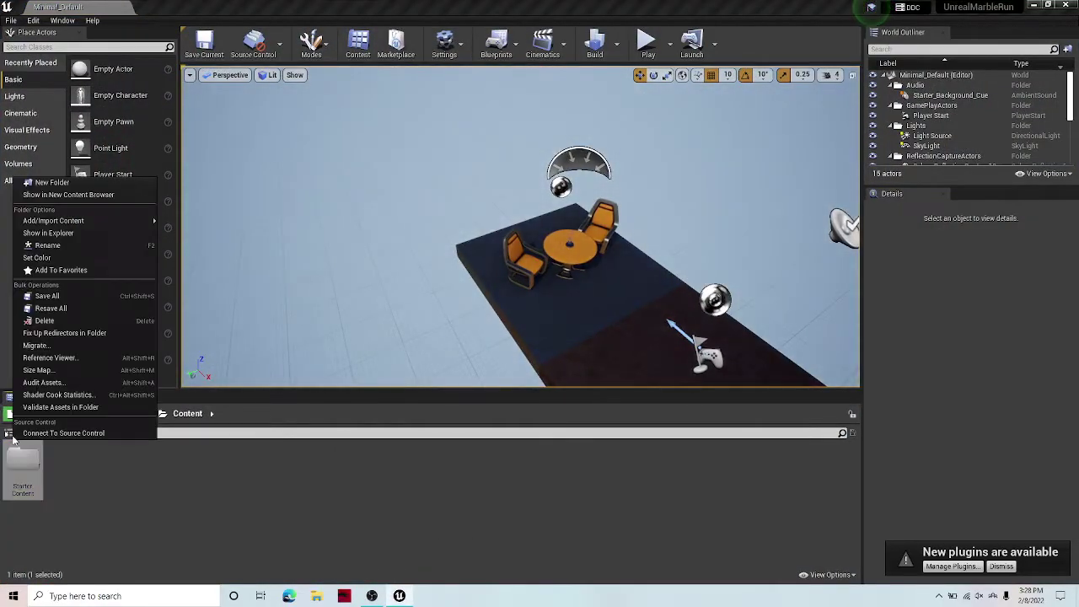
left_click(10, 433)
left_click(335, 487)
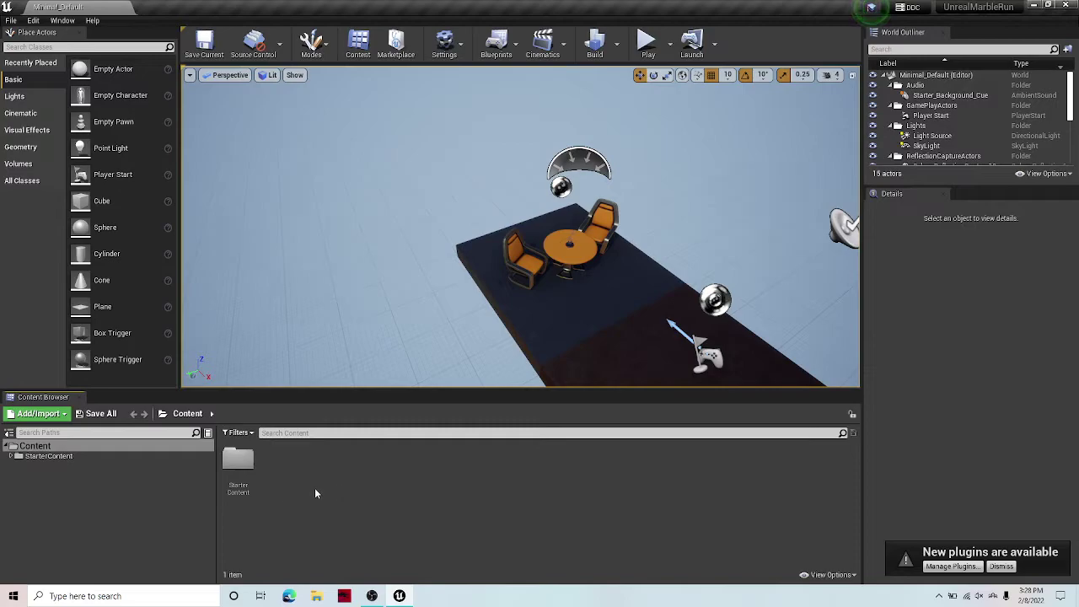
right_click(327, 462)
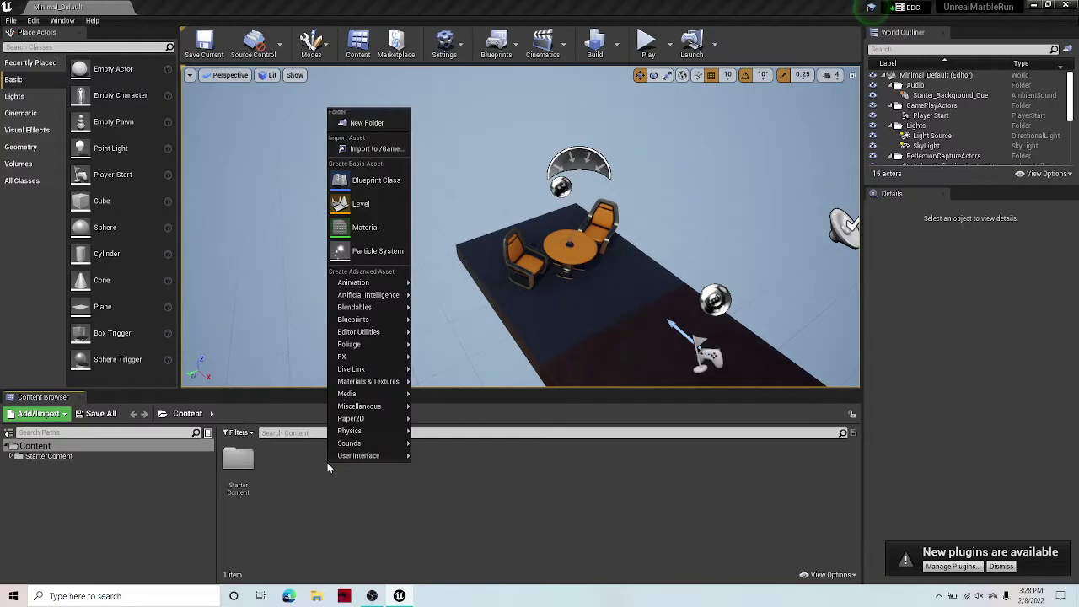
left_click(362, 121)
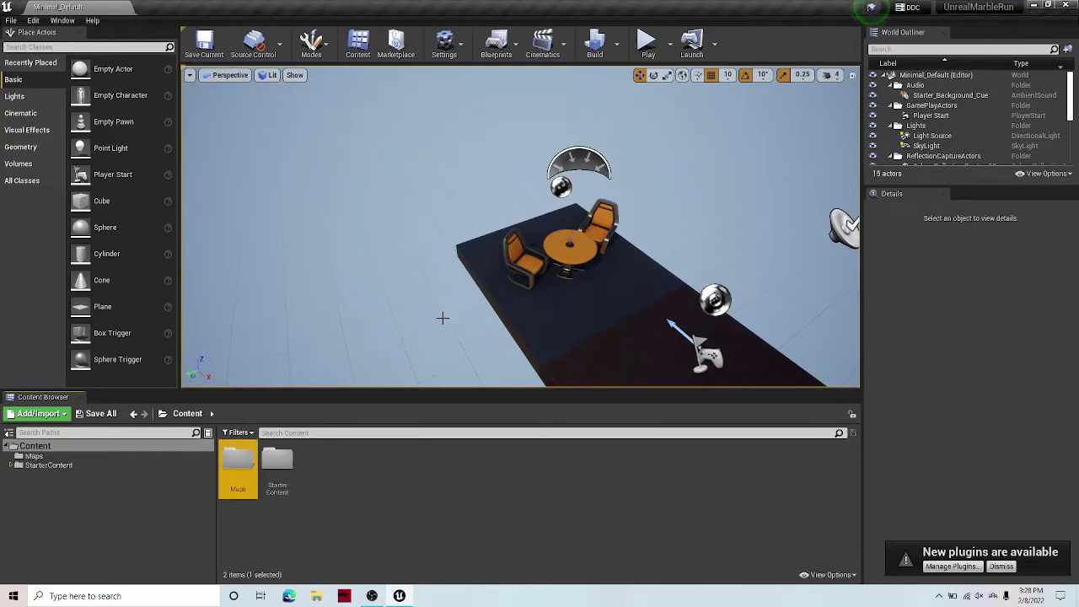
Step: Create a new level named MainRun inside the Maps folder
double_click(224, 465)
right_click(270, 466)
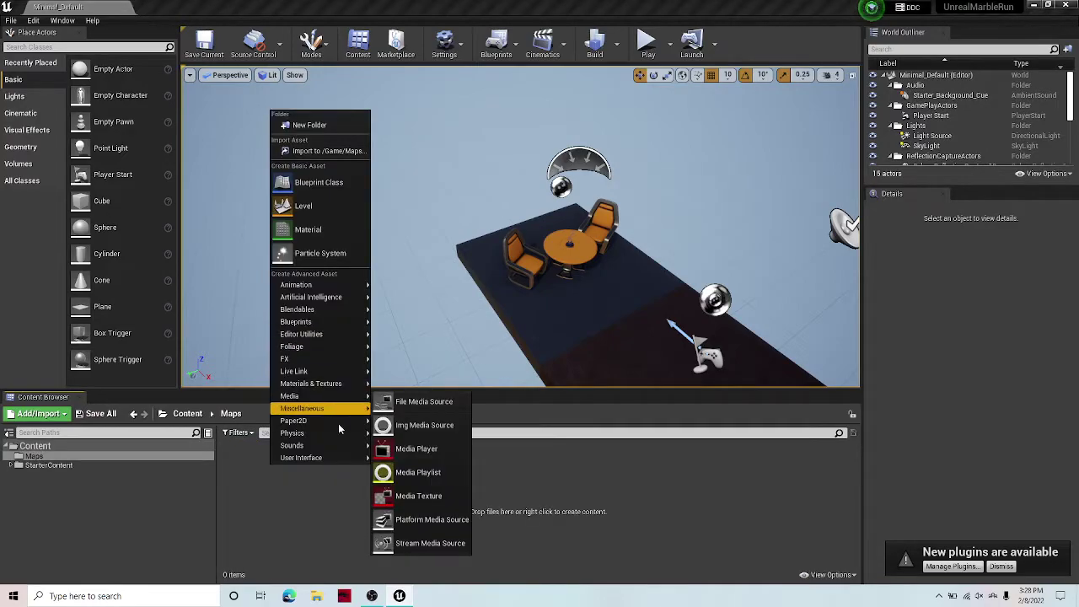
left_click(242, 532)
right_click(275, 472)
left_click(290, 210)
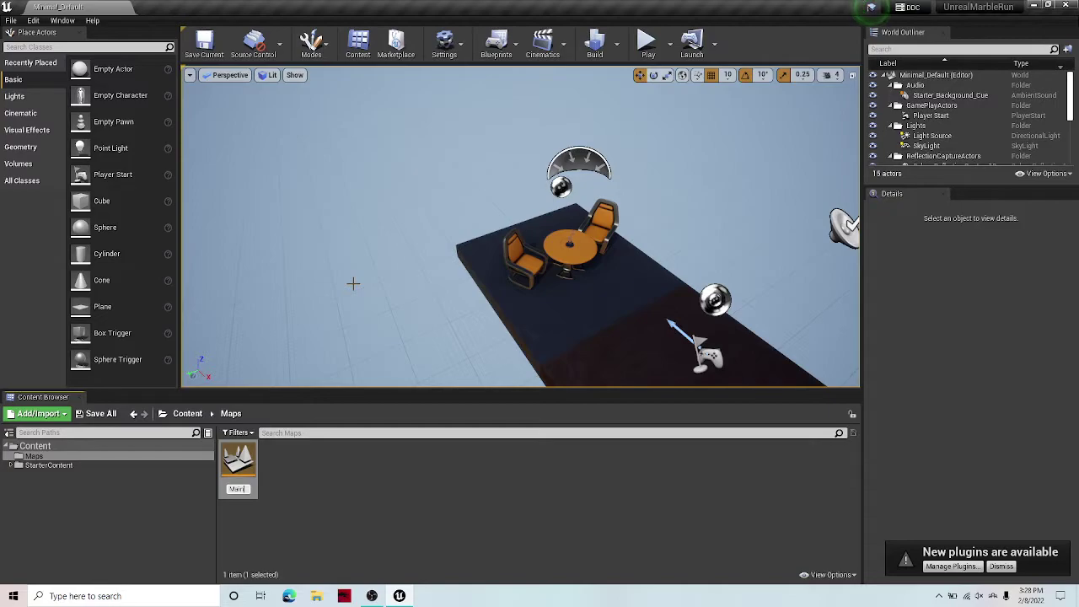
Step: Open the MainRun level, declining the prompt to save content, and save the opened level
double_click(247, 487)
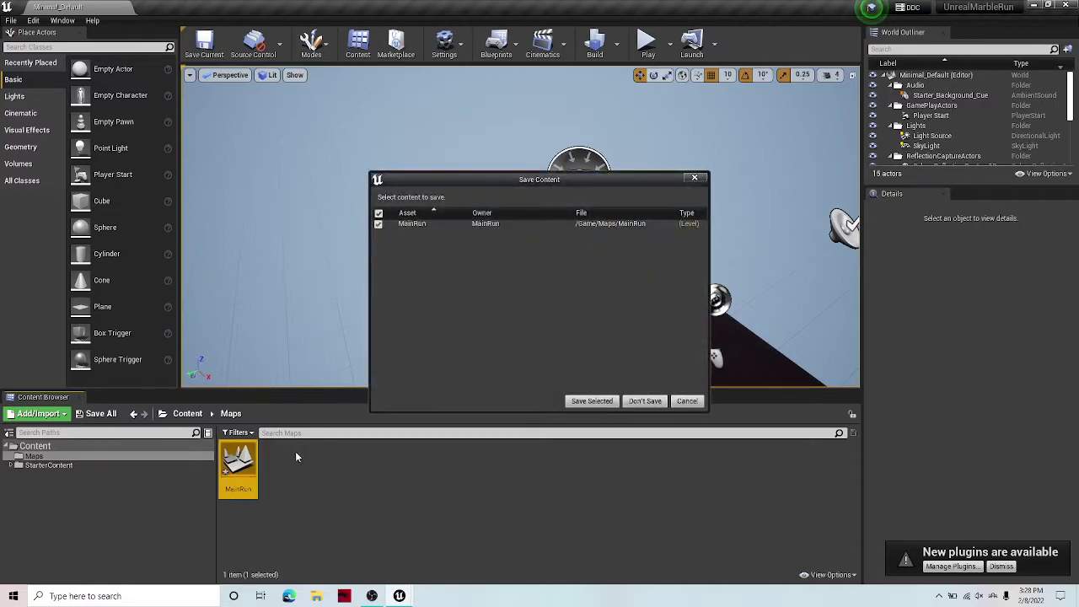
left_click(629, 400)
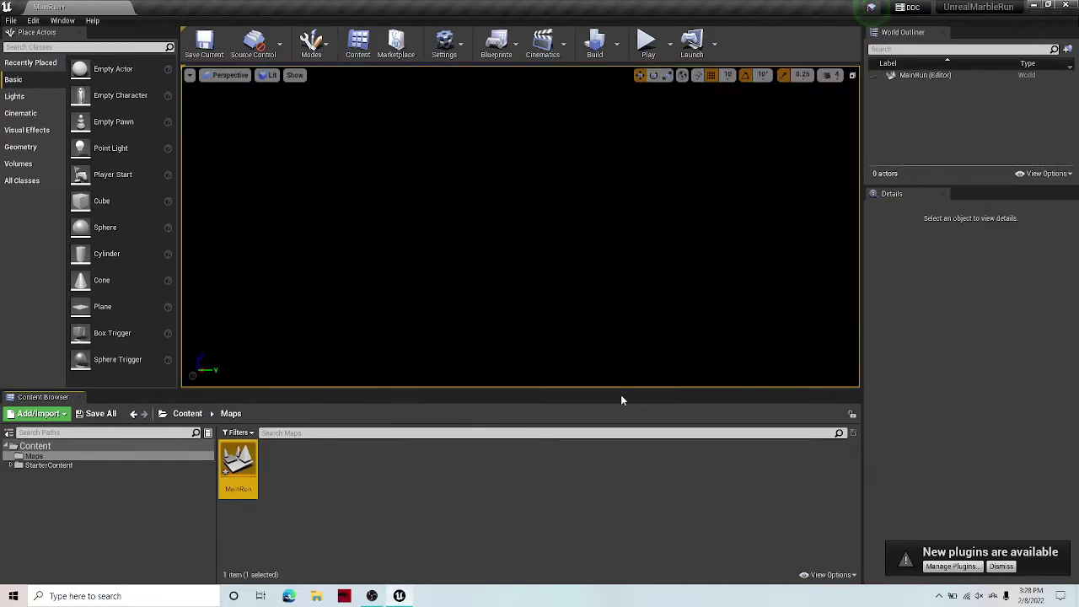
left_click(11, 20)
left_click(365, 467)
left_click(365, 467)
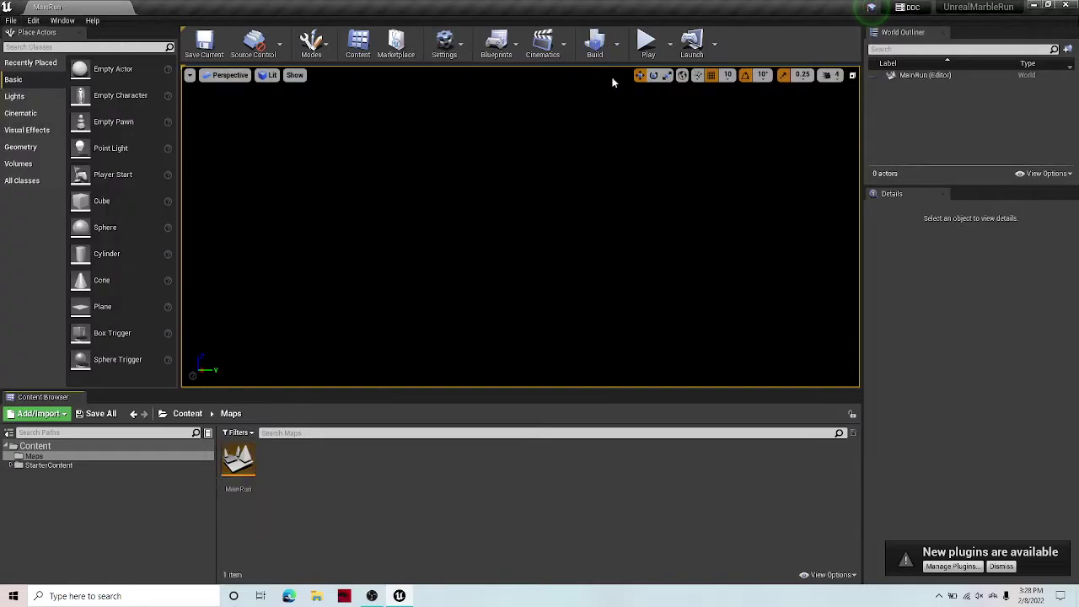
Step: Create a new landscape with the M_Ground_Grass material in the empty level
left_click(311, 42)
left_click(337, 92)
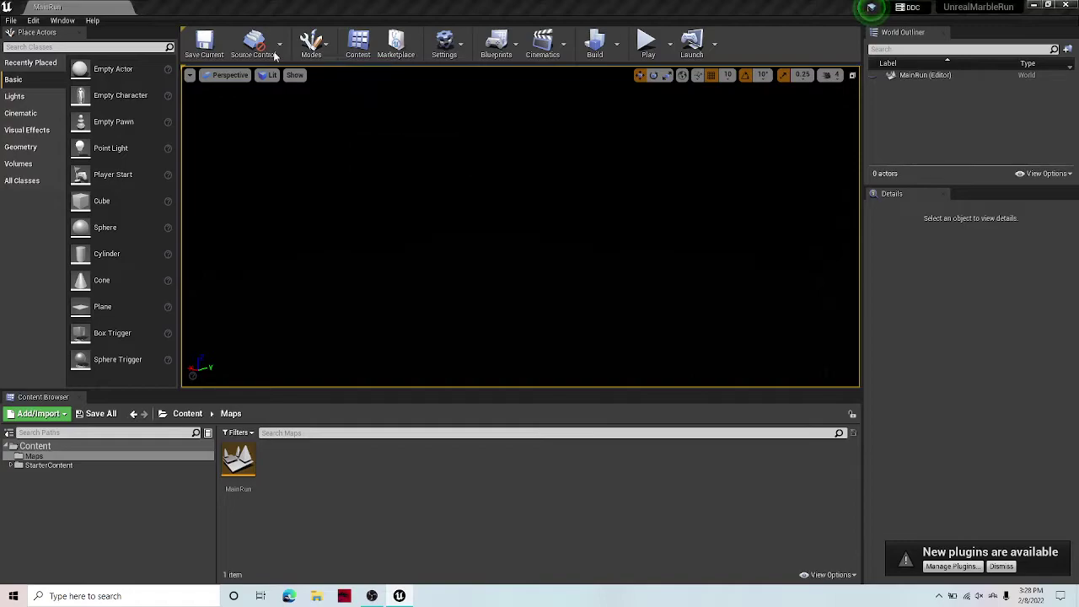
left_click(311, 42)
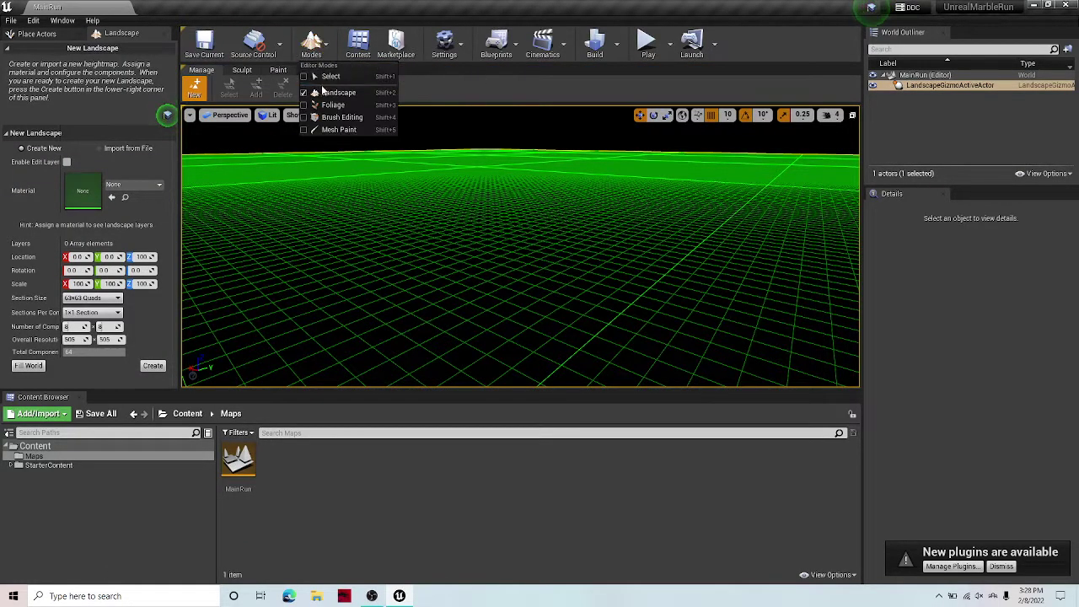
left_click(133, 184)
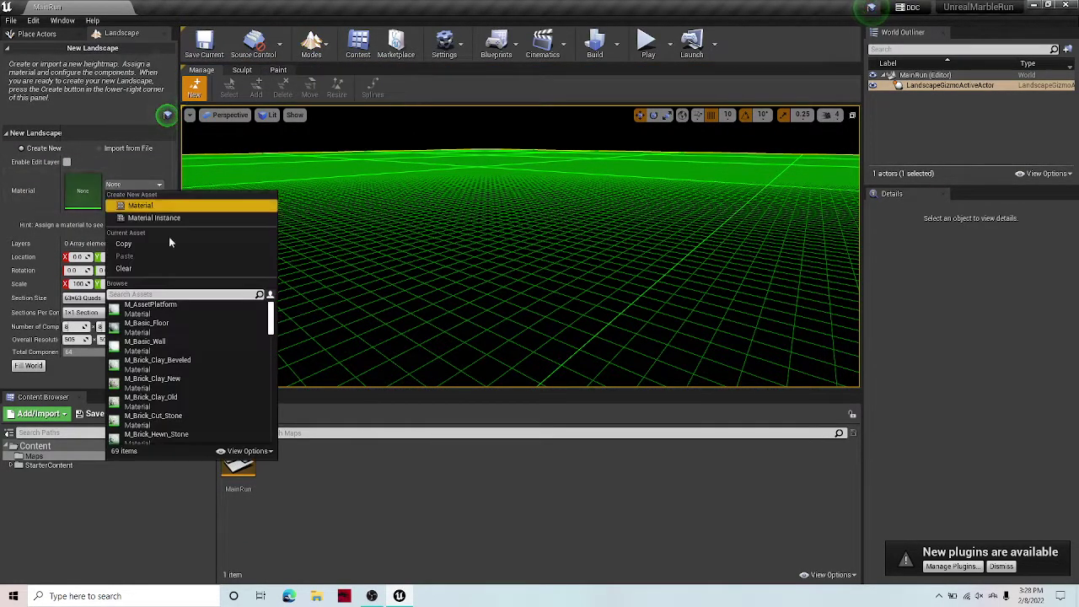
type("grass")
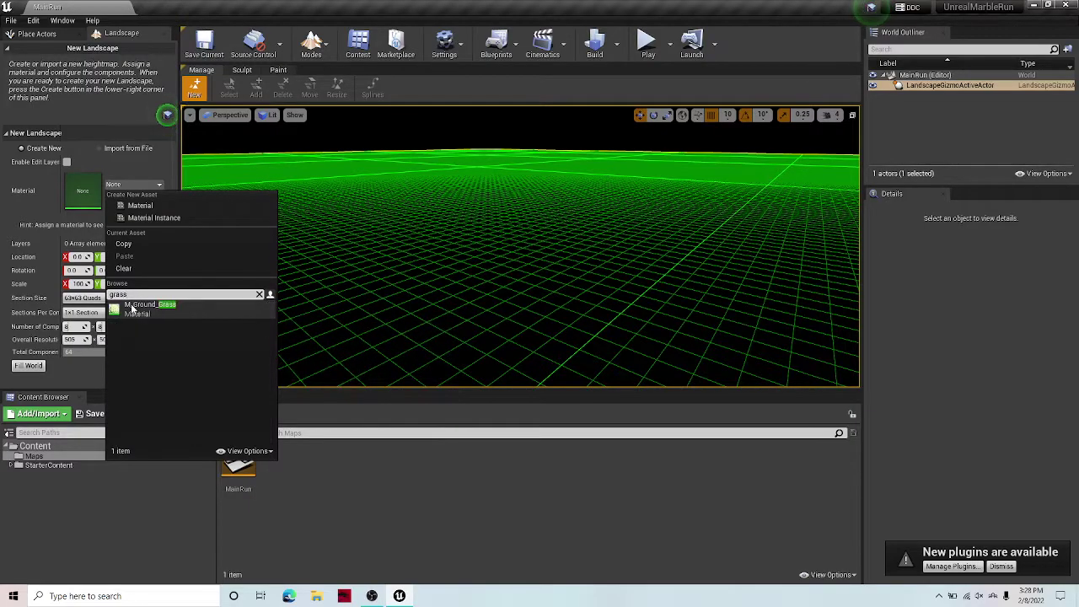
left_click(133, 308)
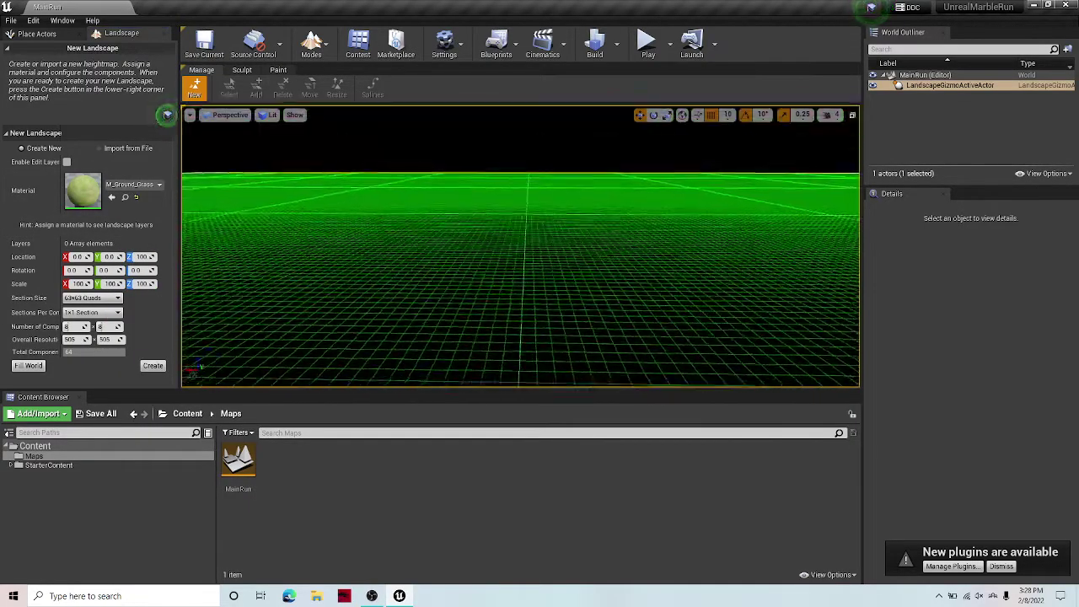
left_click(151, 365)
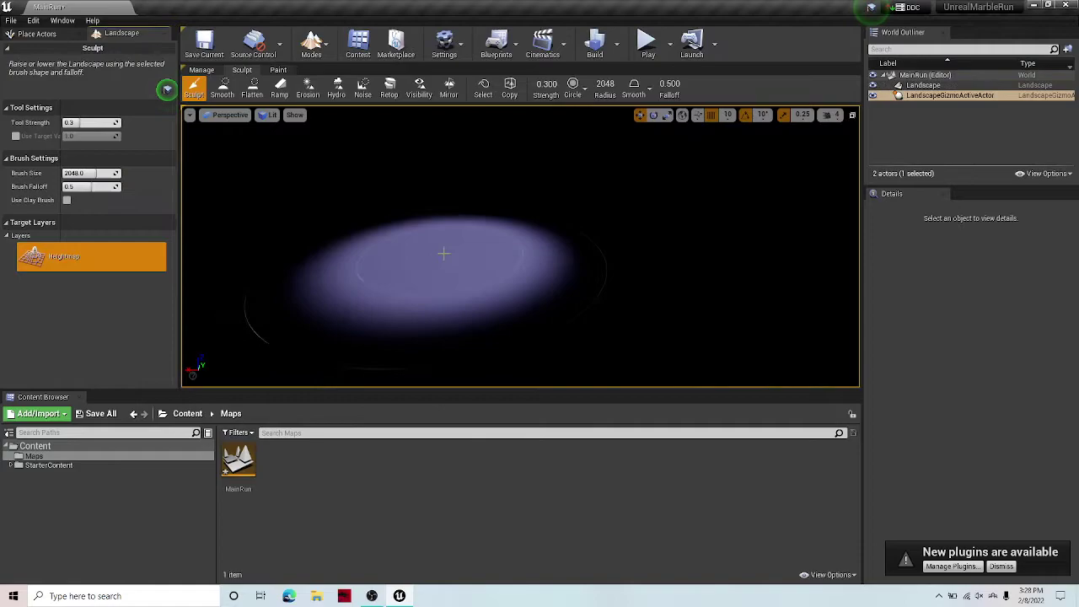
Step: Place a directional light on the landscape and raise it to a Z location of about 1630
left_click(313, 42)
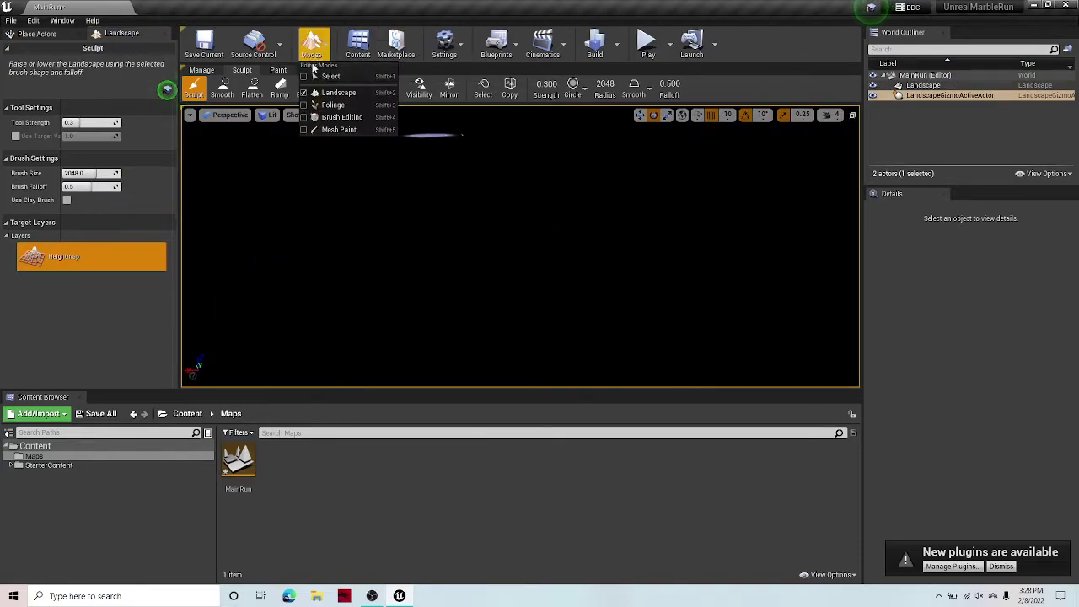
left_click(316, 78)
left_click(21, 166)
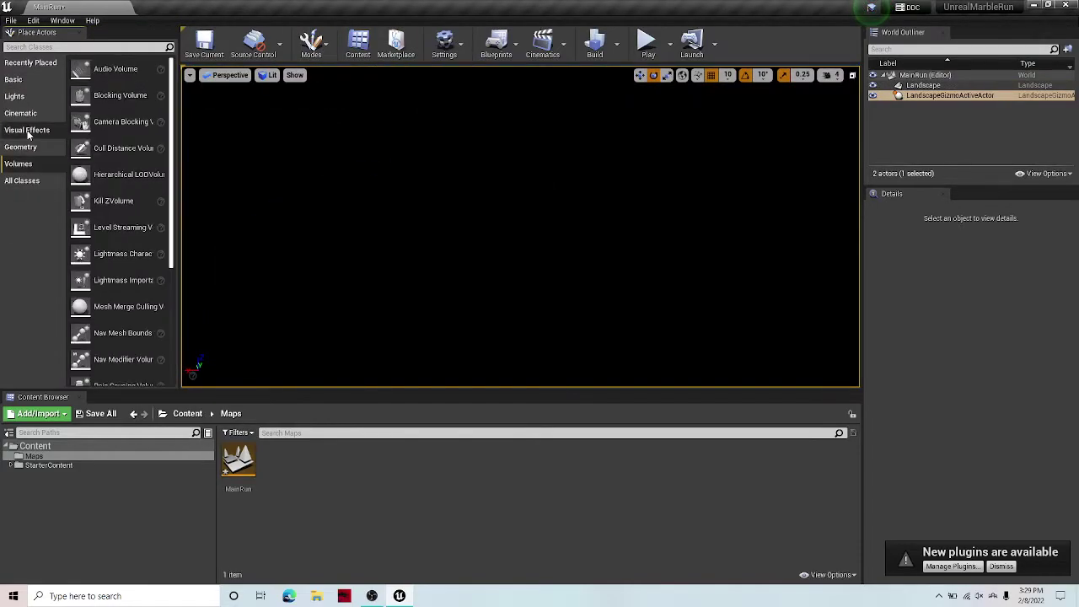
left_click(29, 132)
left_click(30, 144)
left_click(32, 133)
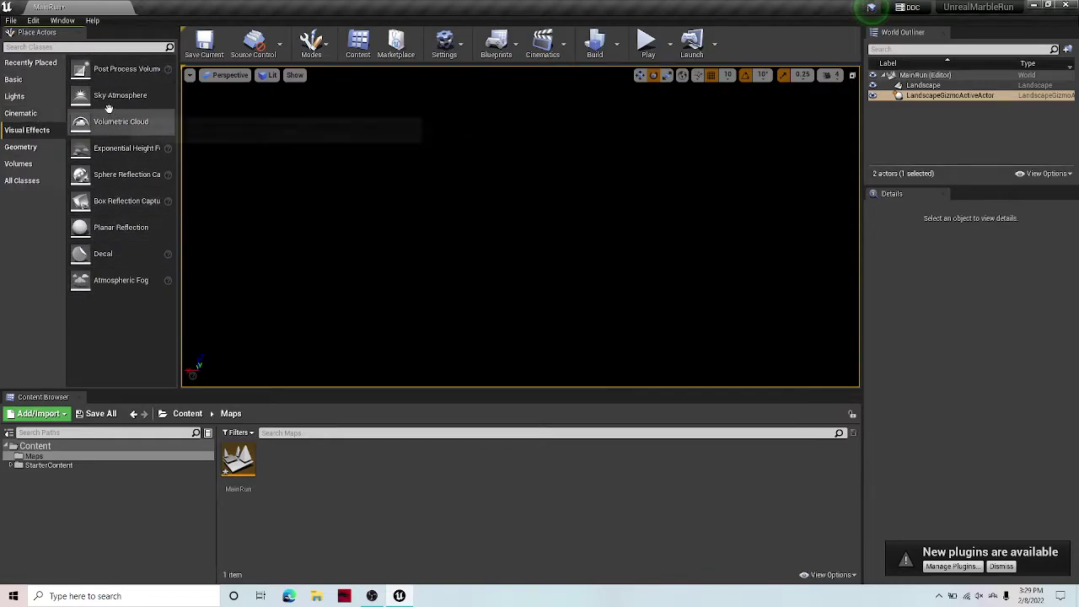
left_click(14, 96)
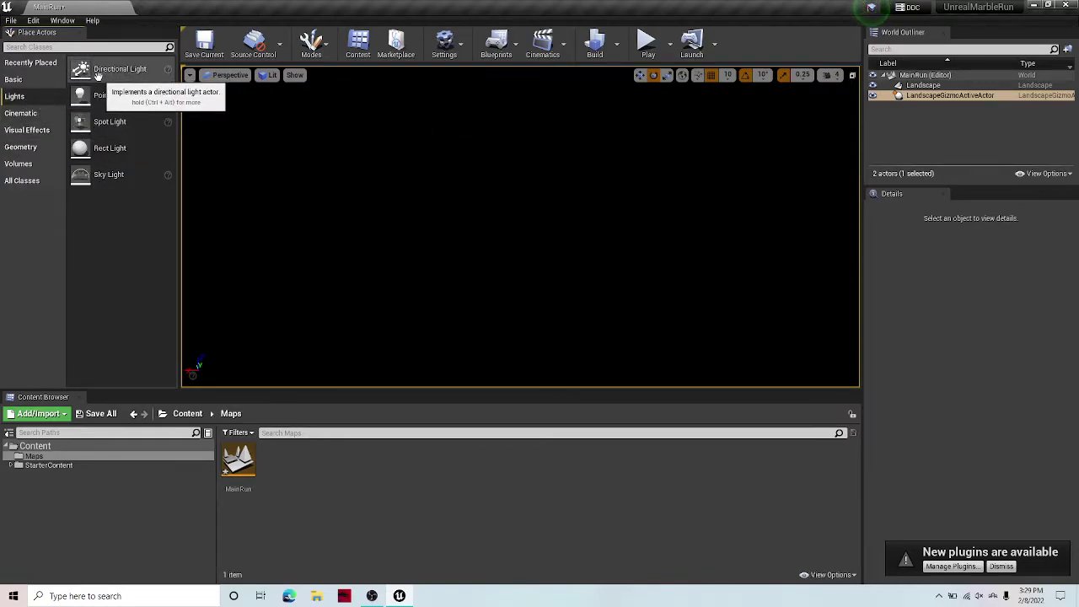
left_click_drag(123, 72, 449, 282)
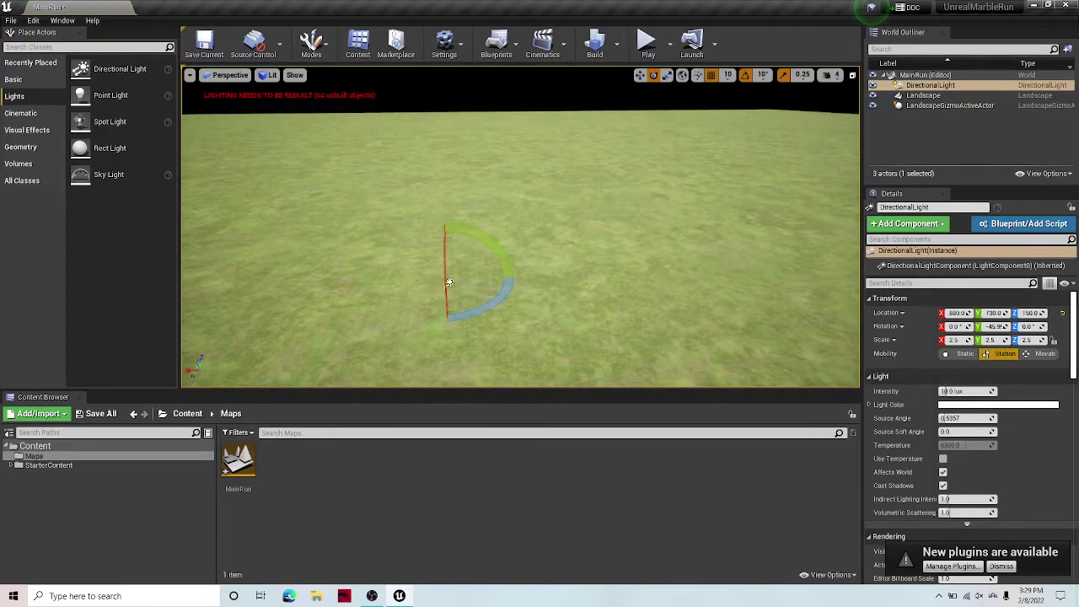
key("Escape")
left_click(449, 280)
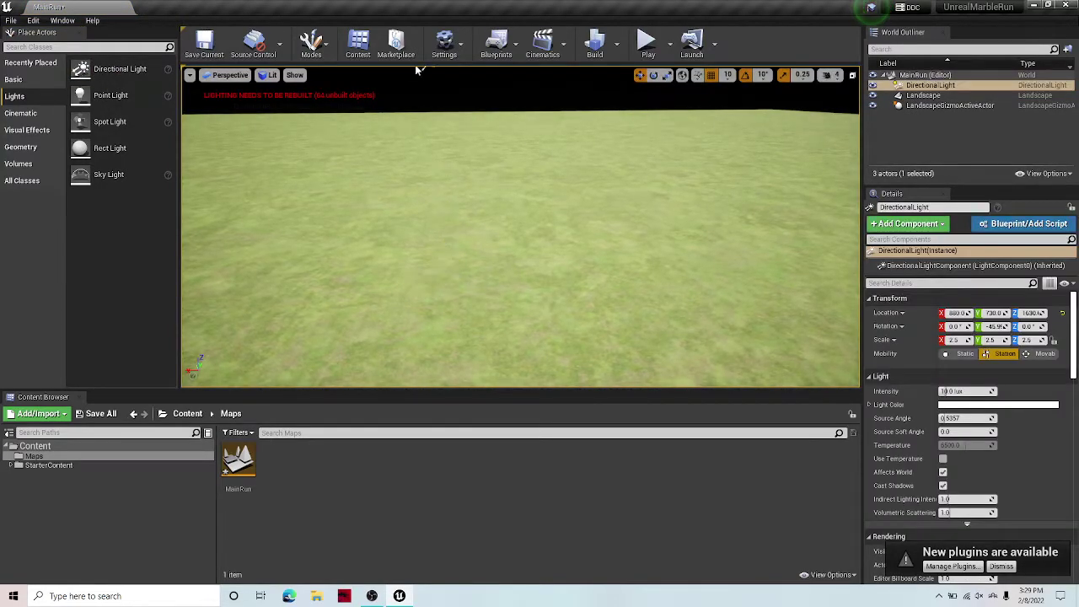
Step: Add a Sky Atmosphere and an Exponential Height Fog actor to the level
left_click(25, 131)
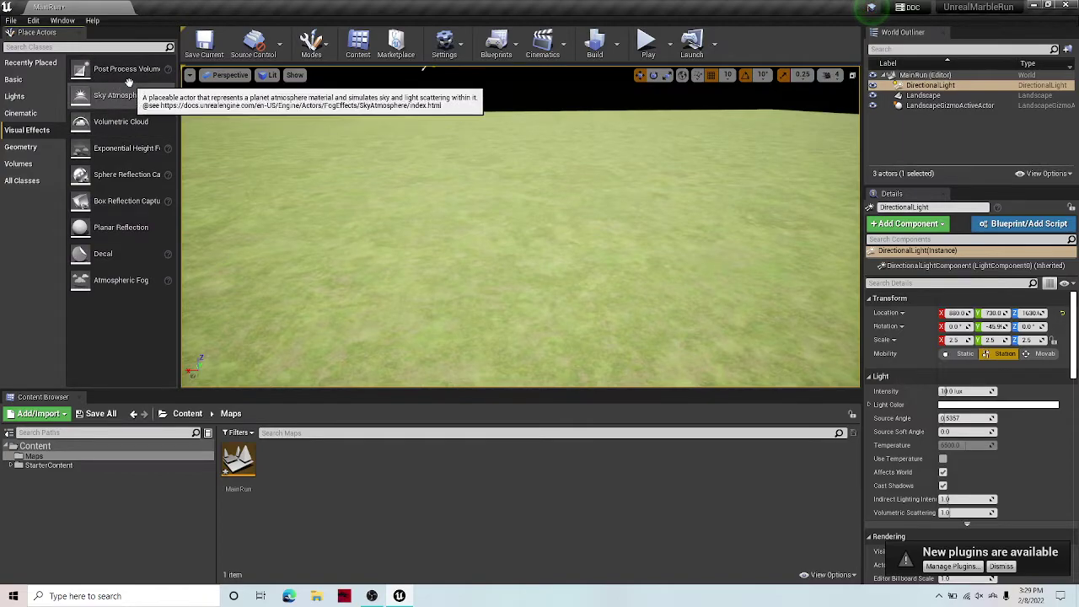
left_click_drag(123, 96, 455, 239)
left_click_drag(126, 148, 341, 244)
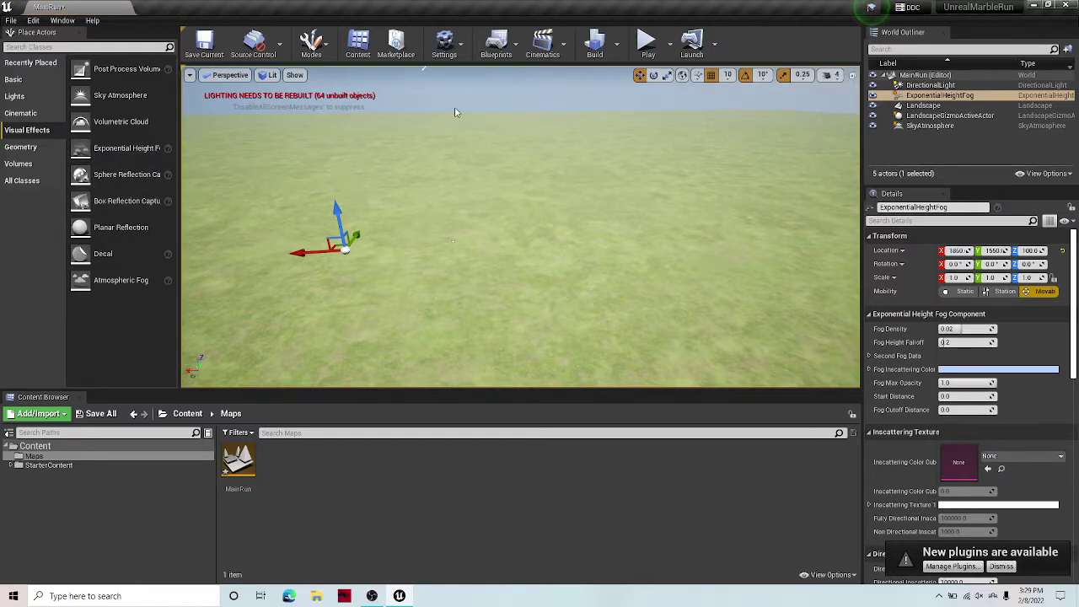
Step: Enable Atmosphere Sun Light on the directional light
left_click(930, 85)
scroll(1048, 338, "down", 10)
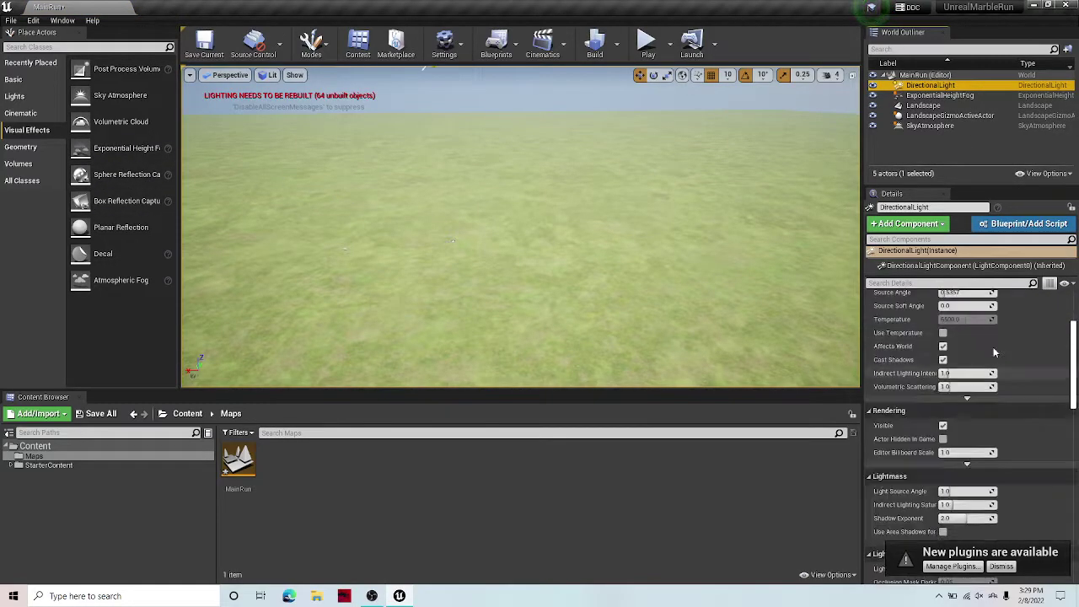
scroll(948, 354, "up", 5)
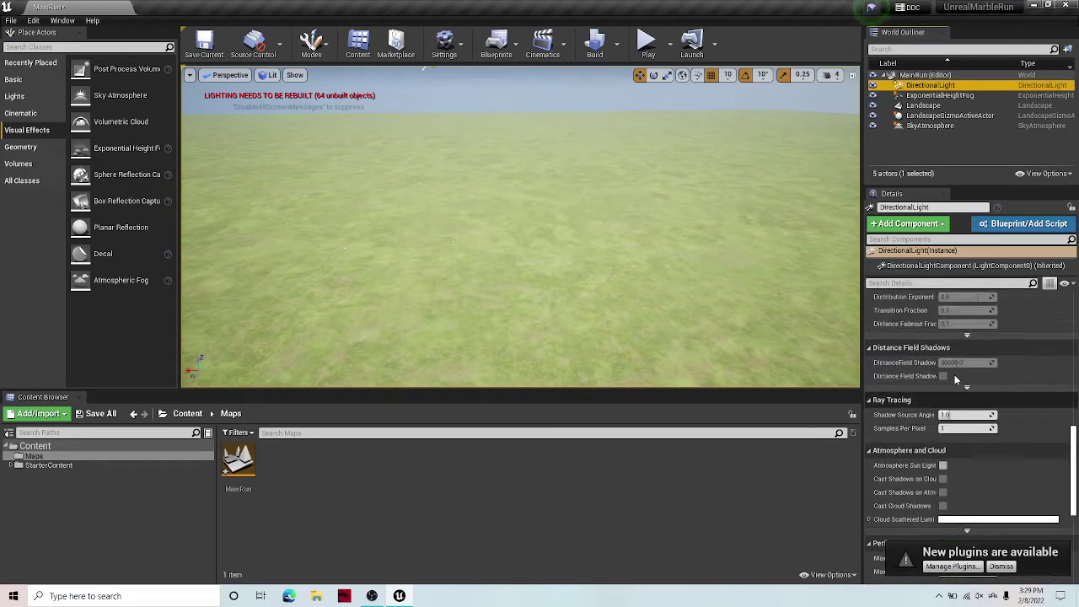
key("f")
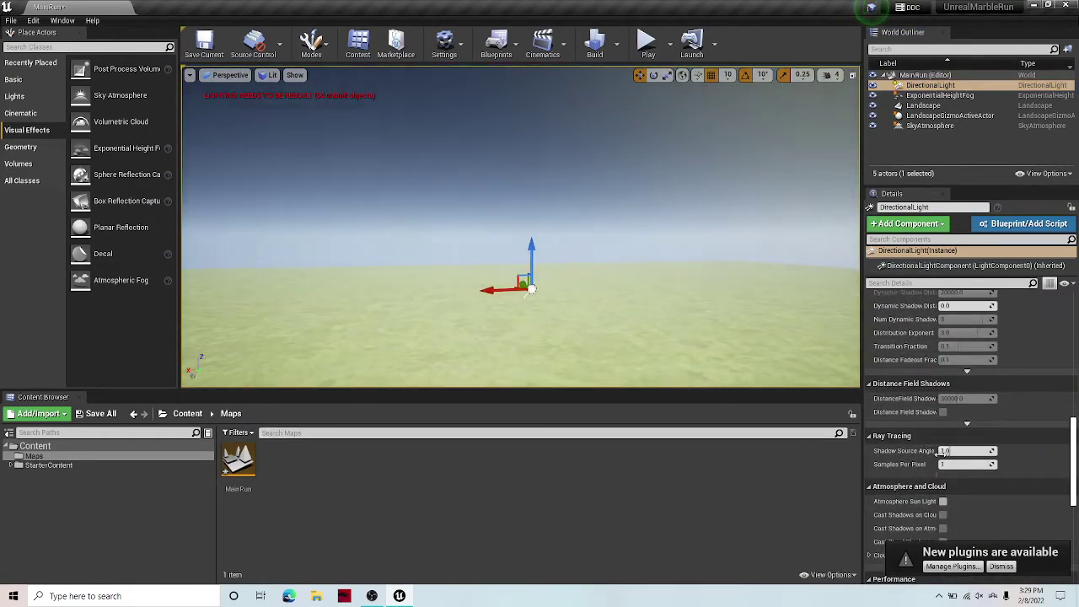
scroll(941, 451, "down", 3)
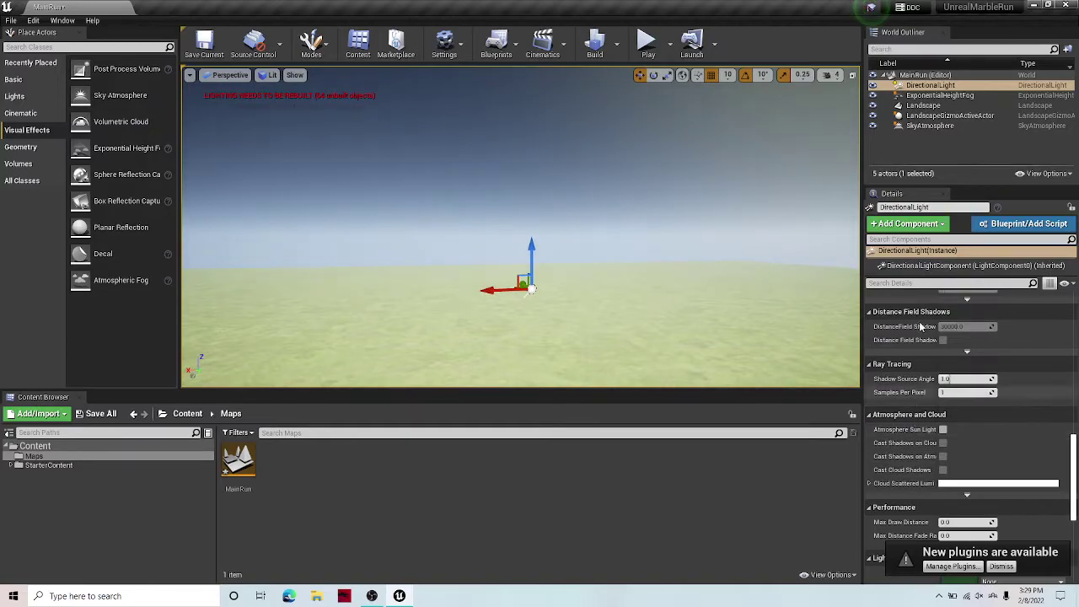
type("atmo")
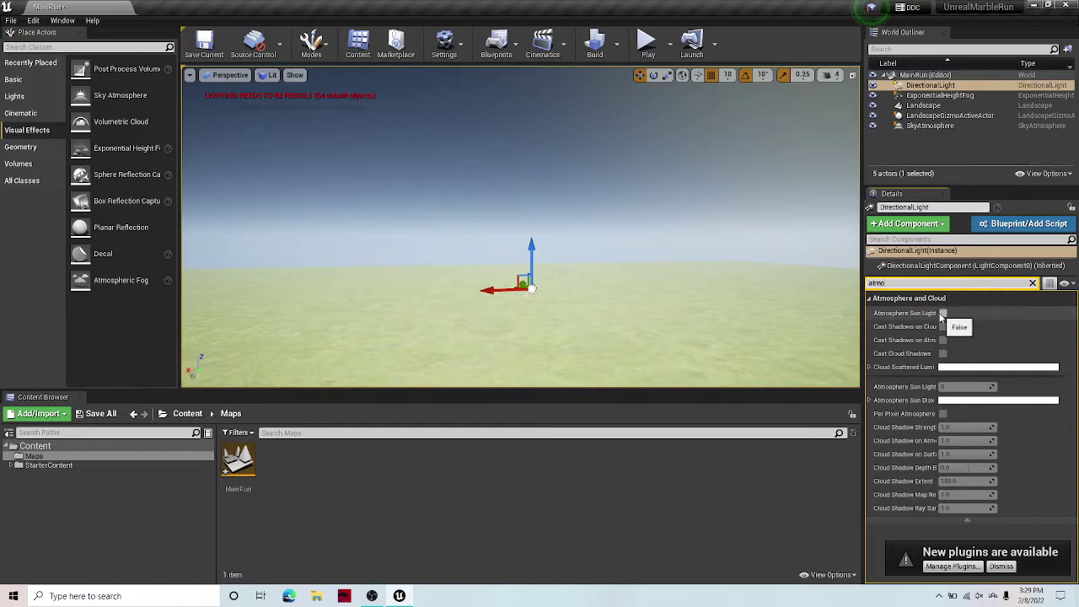
left_click(943, 312)
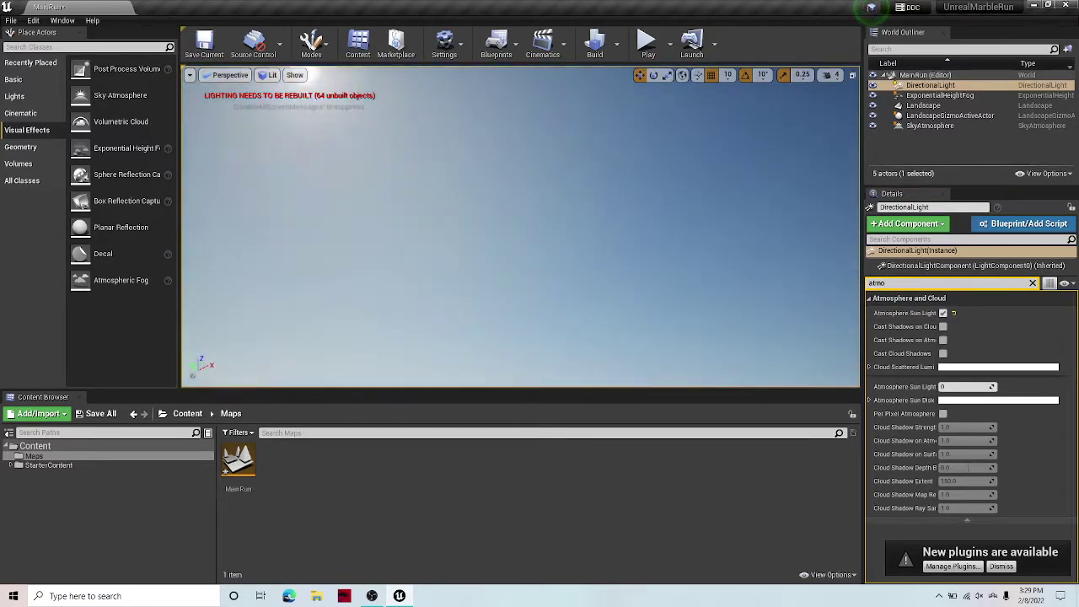
Step: Look over the grass landscape and sky, and play-test the MainRun level
right_click_drag(520, 228, 586, 305)
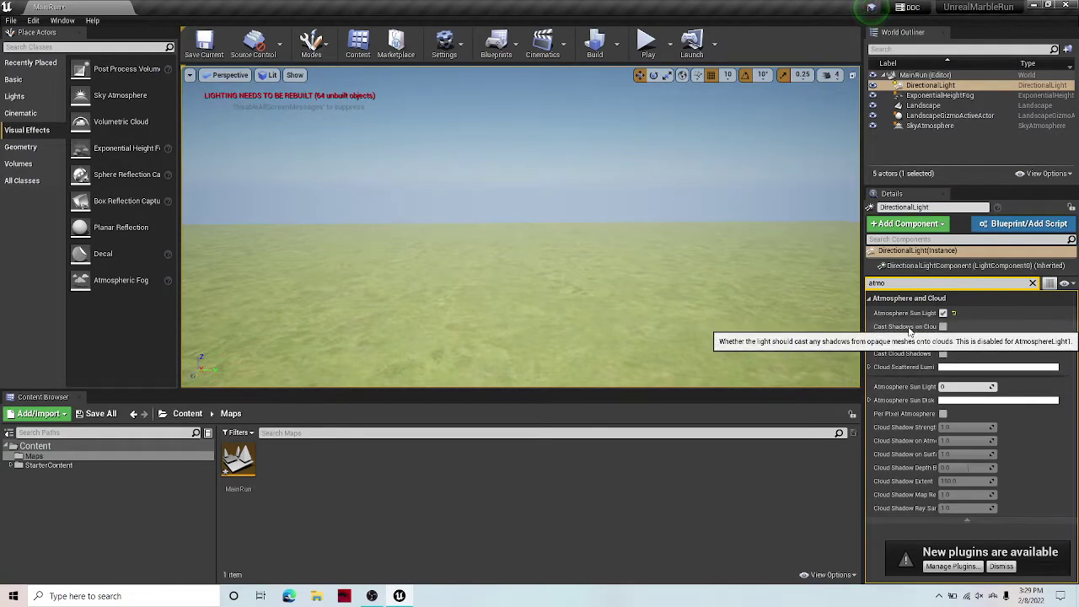
right_click_drag(303, 210, 455, 152)
key("e")
right_click_drag(581, 204, 455, 269)
right_click_drag(304, 386, 304, 362)
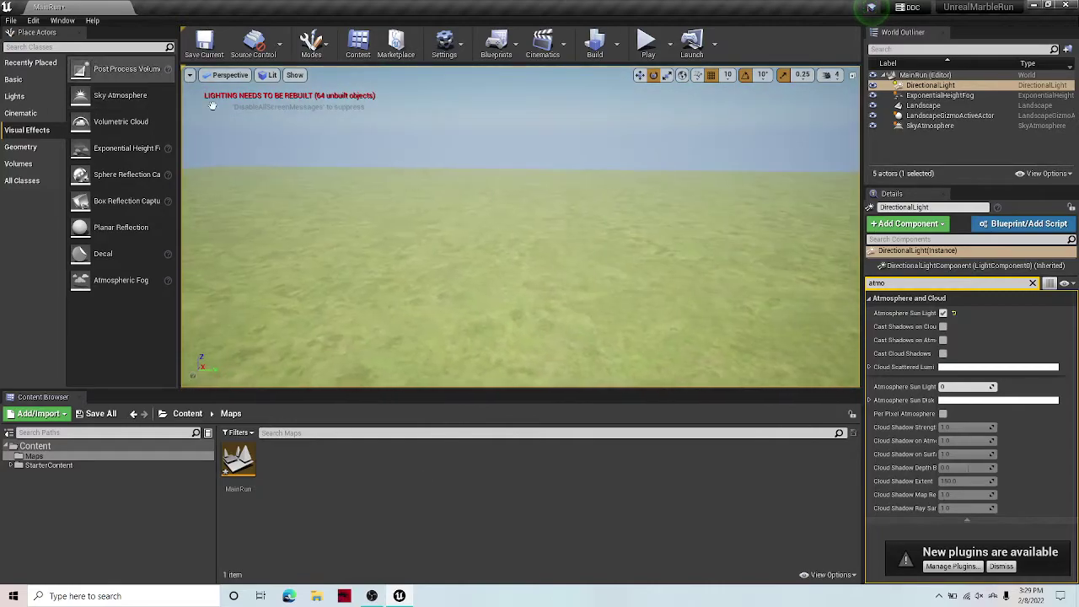
left_click(15, 79)
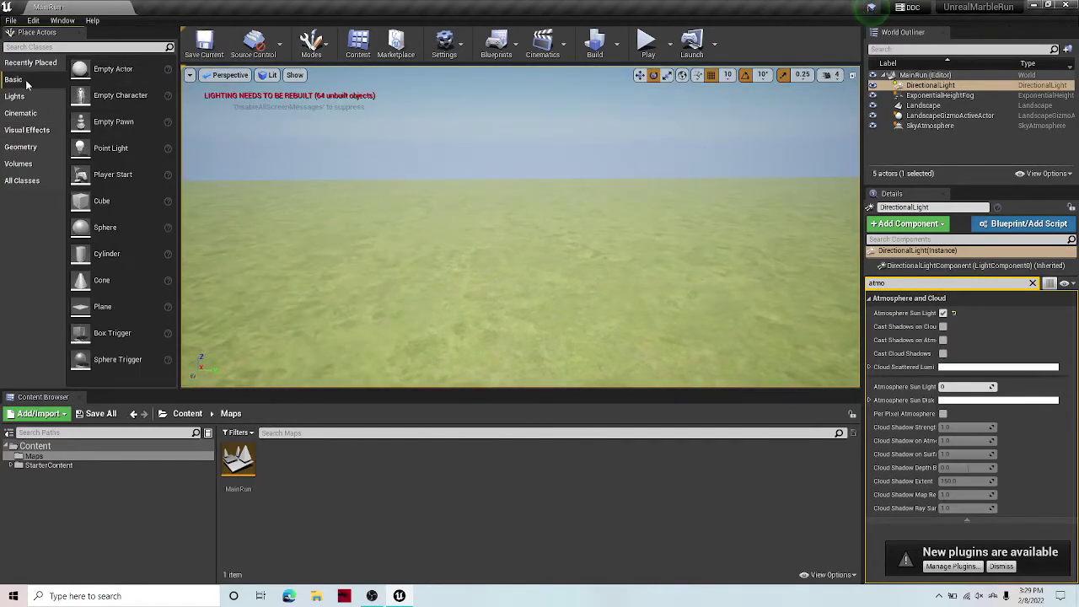
right_click_drag(363, 231, 363, 278)
right_click_drag(687, 135, 687, 94)
left_click(644, 47)
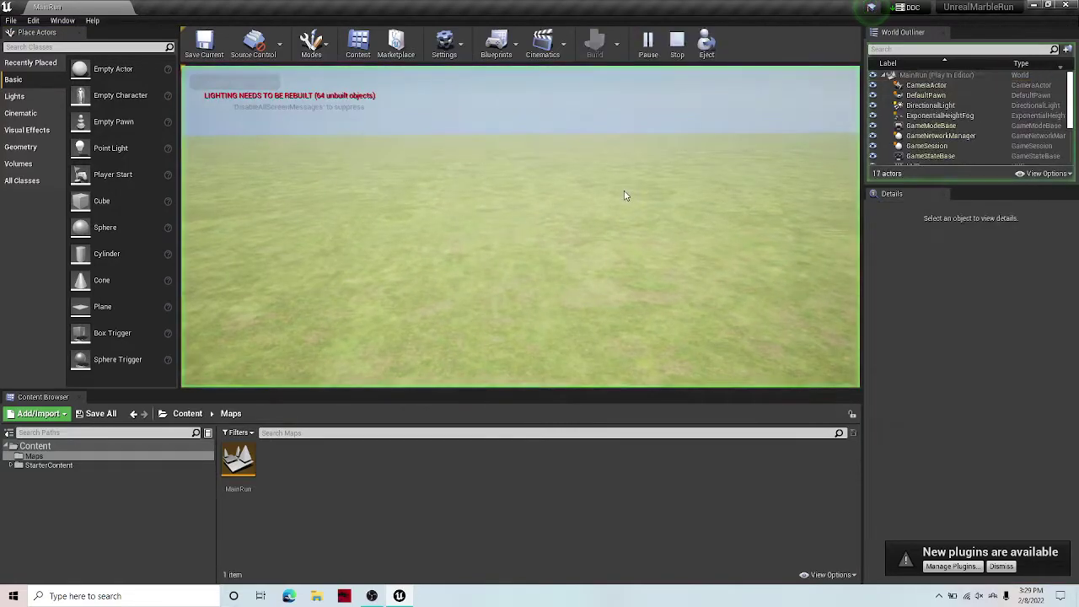
key("w")
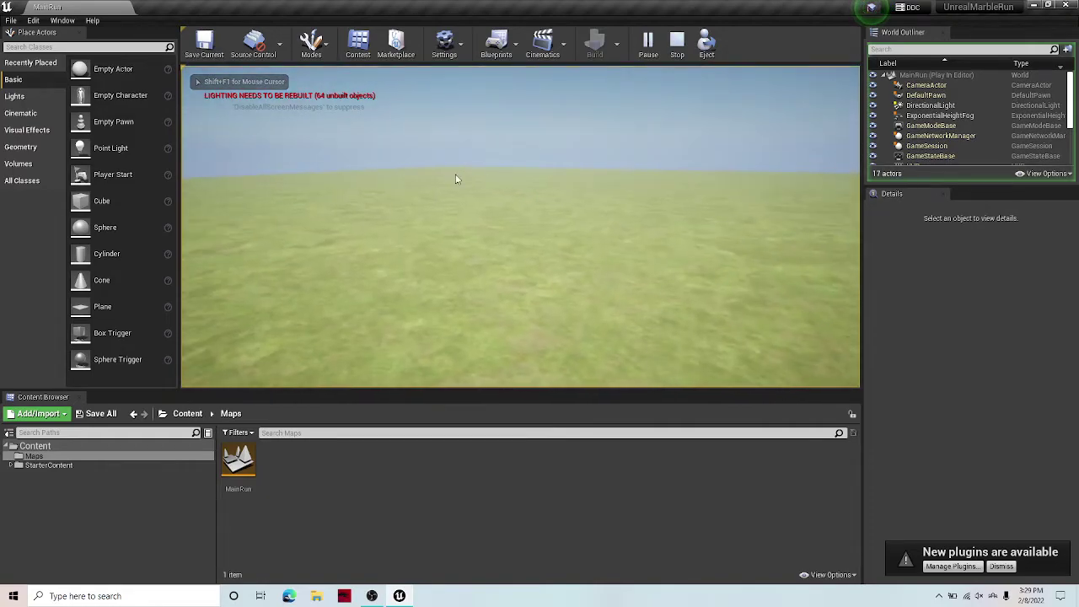
key("Escape")
Step: Place a cube on the landscape, show all its details by clearing the property filter, and dismiss the plugins notification
left_click(520, 216)
mouse_move(523, 222)
right_mouse_down()
mouse_move(493, 220)
mouse_move(492, 207)
mouse_move(539, 214)
right_mouse_up()
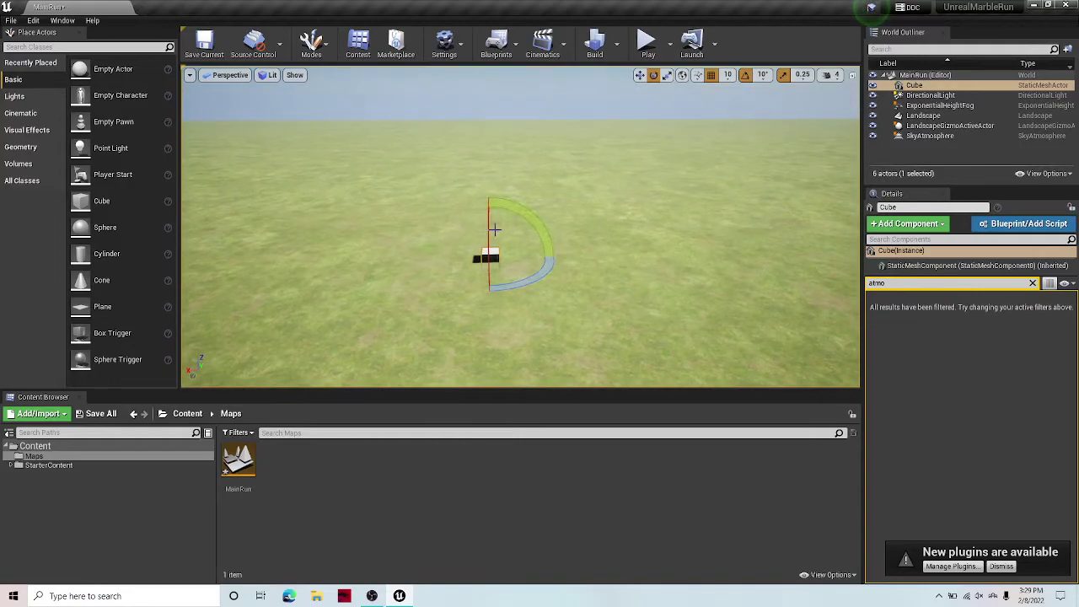
left_click(631, 84)
key("w")
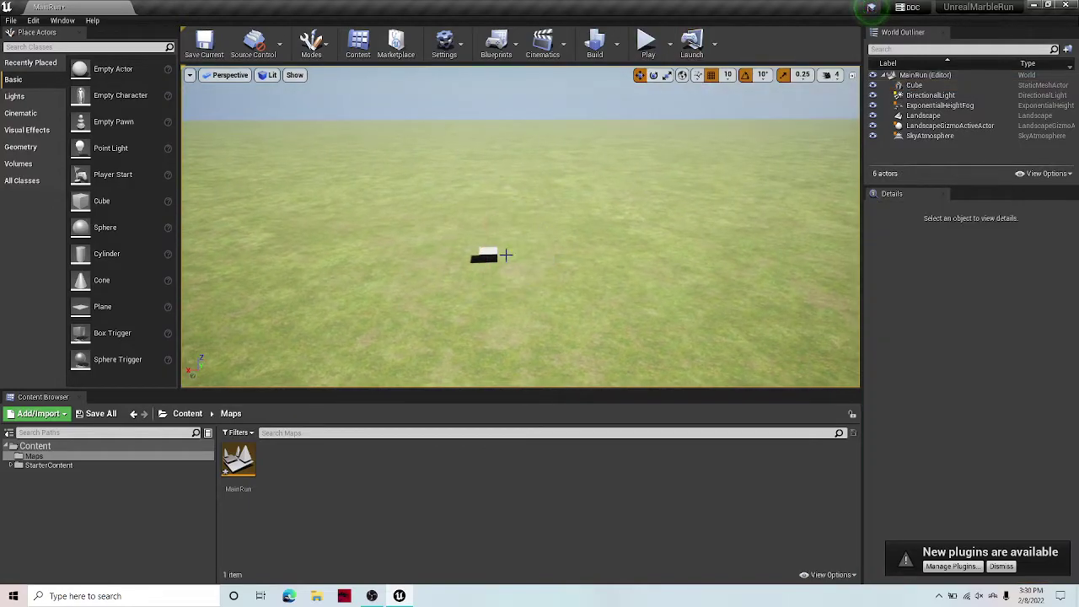
left_click(495, 256)
left_click(1033, 284)
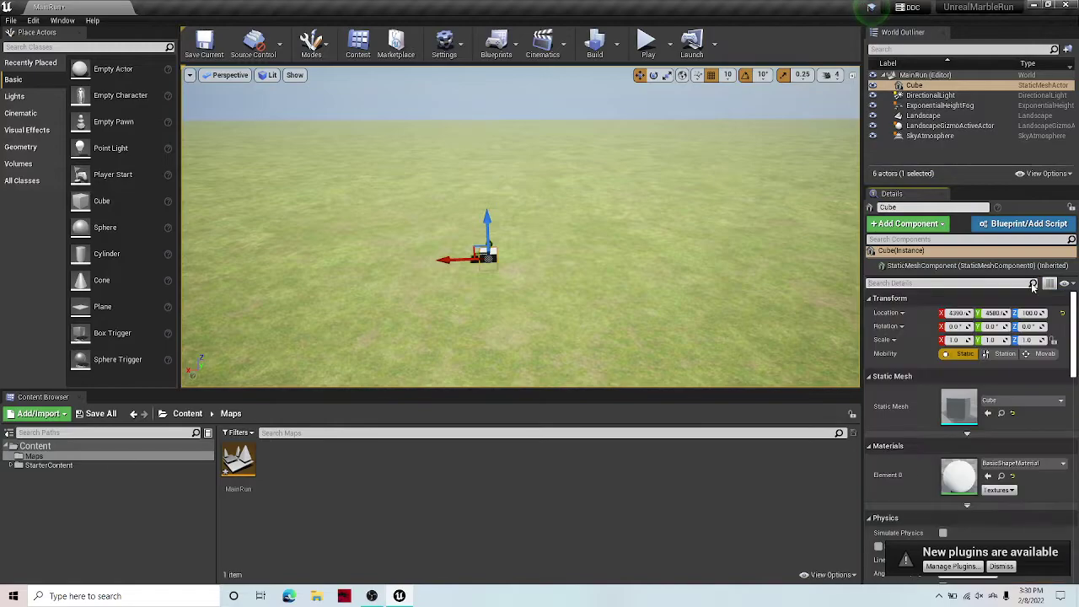
left_click(1000, 566)
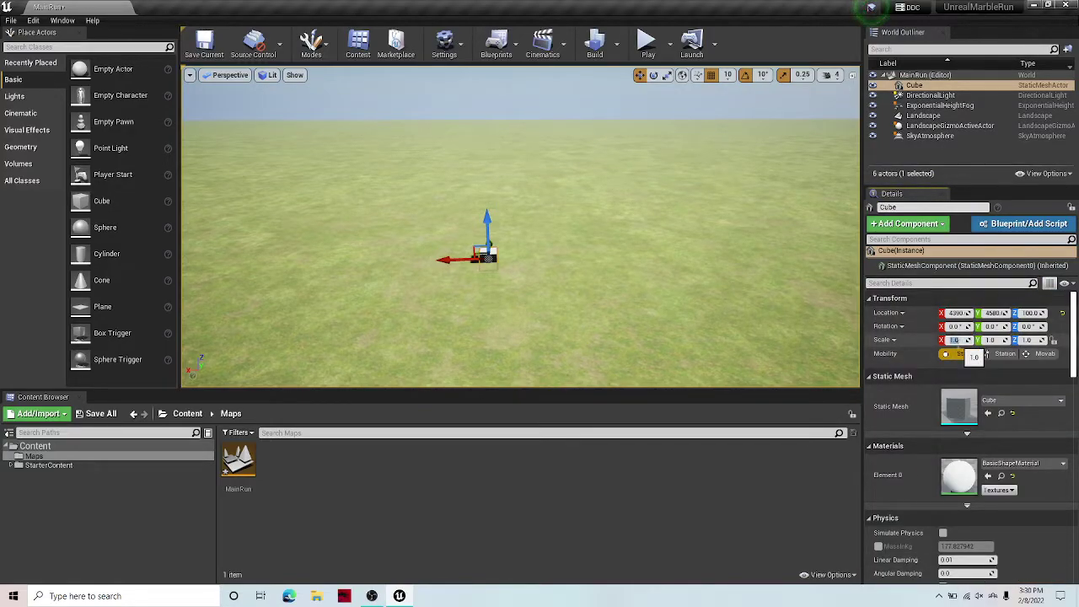
Step: Try an X scale of 20 on the cube and settle on 50
type("20")
key("Return")
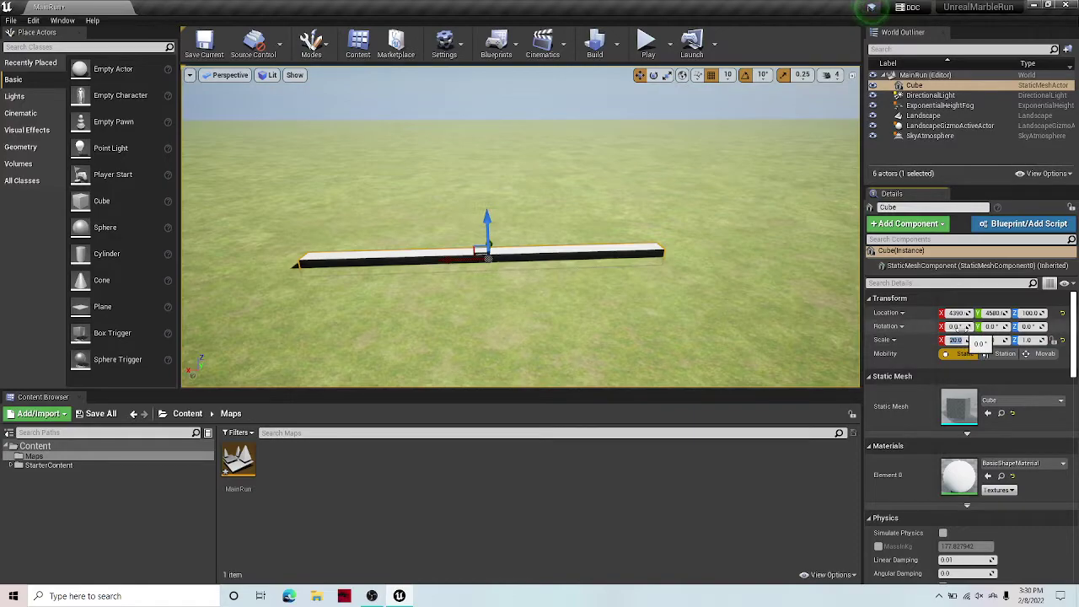
type("50")
key("Return")
Step: Try different Y scales on the long cube, including 2, and settle on 1.5
scroll(654, 312, "down", 5)
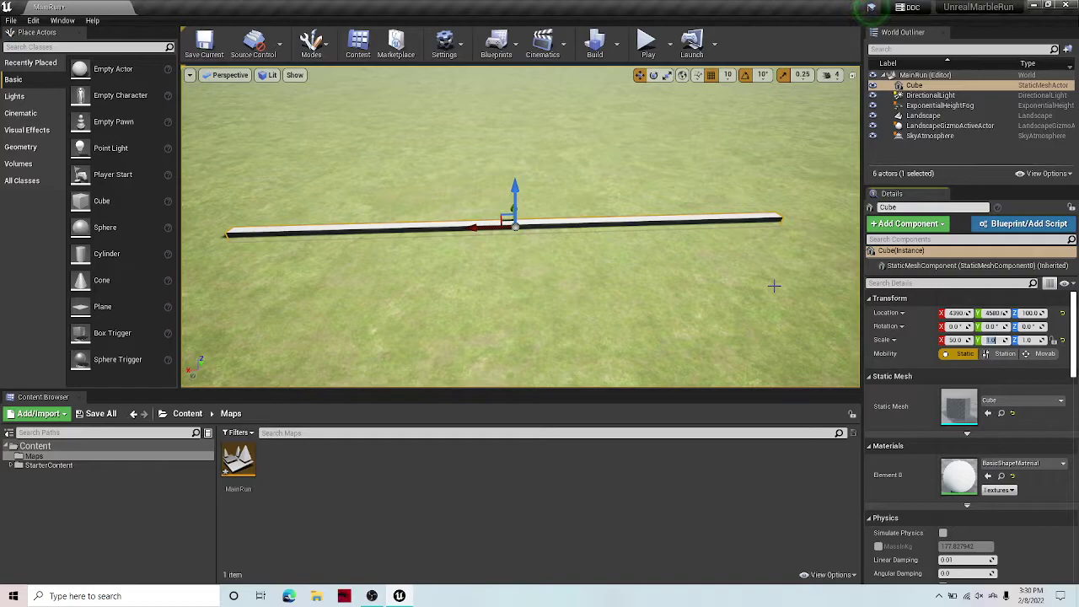
key("Return")
type("0")
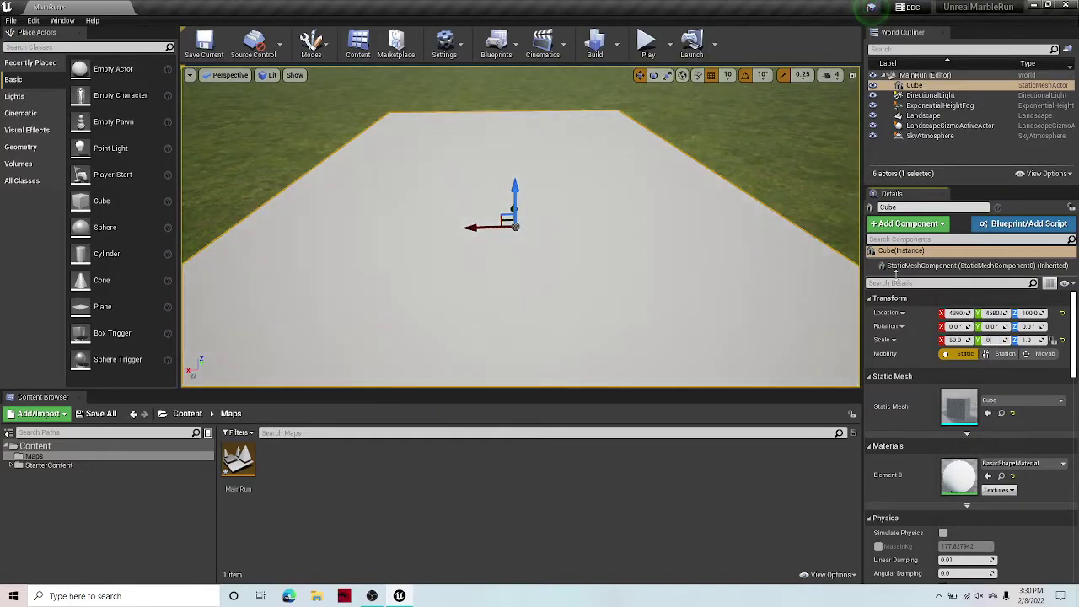
key("Return")
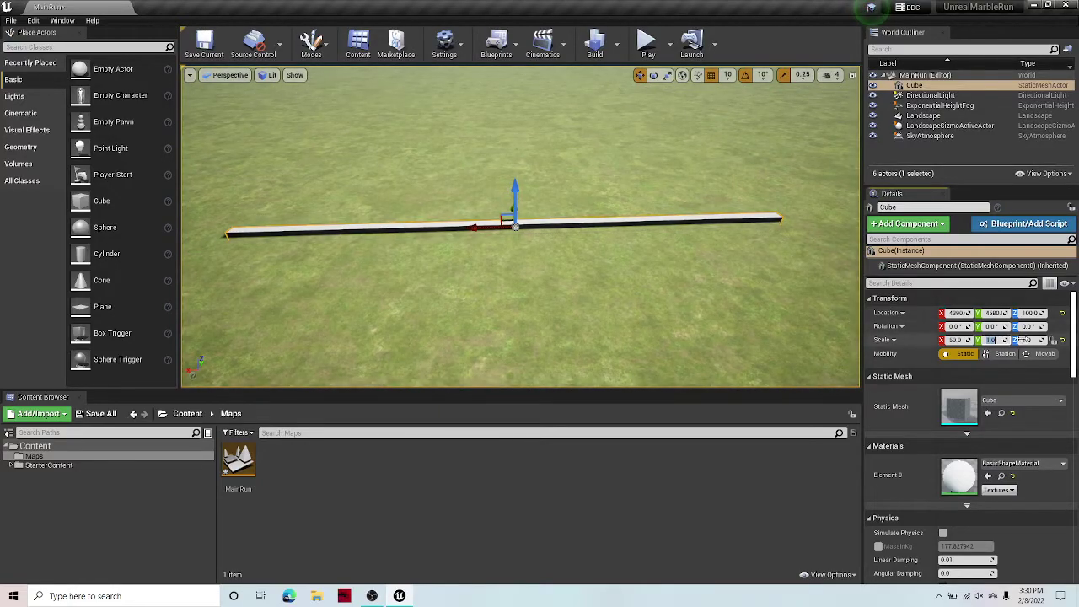
type("2")
key("Return")
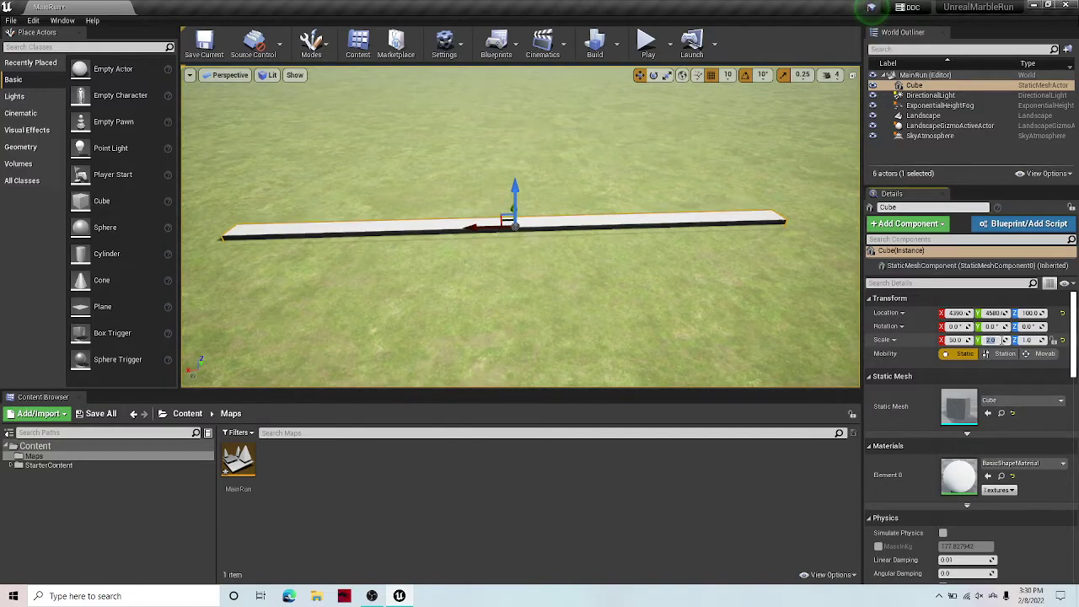
type("1.5")
key("Return")
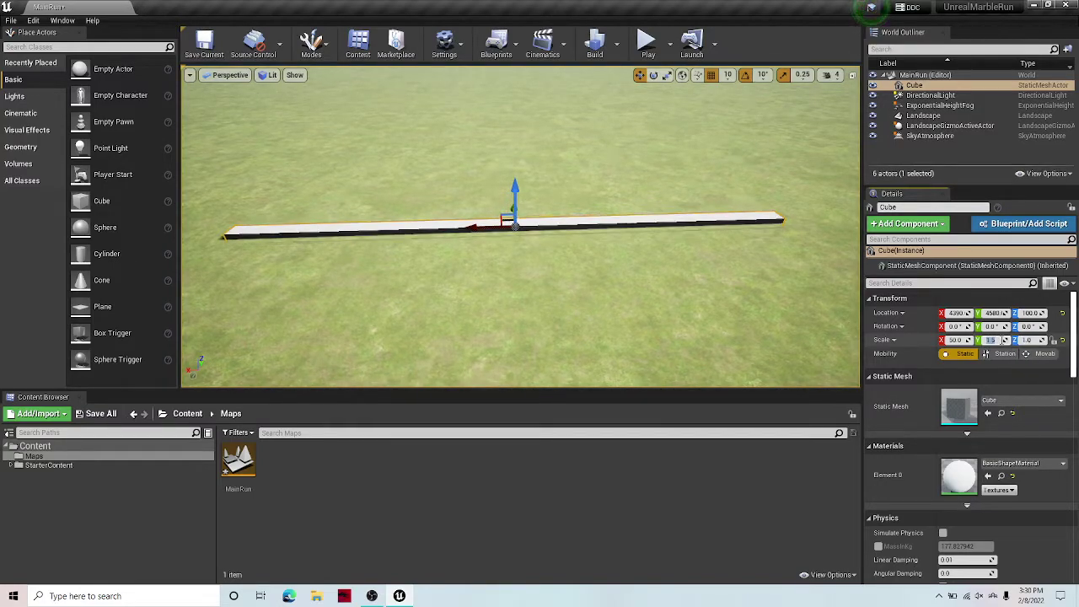
Step: Set the cube's Z scale to 100 to form a tall wall
right_click_drag(521, 228, 359, 181)
key("a")
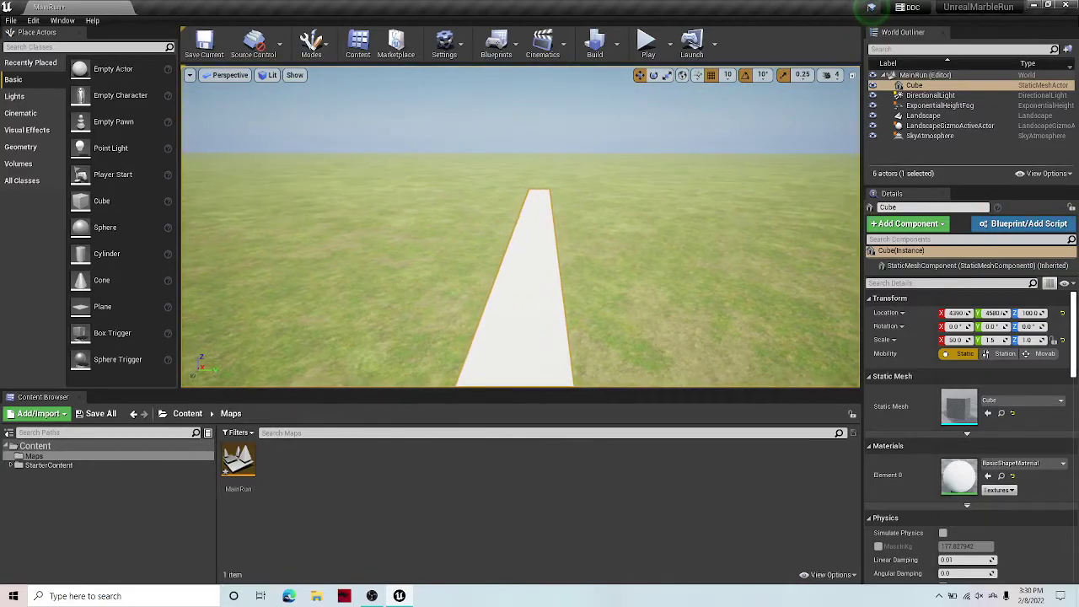
right_click_drag(628, 253, 565, 256)
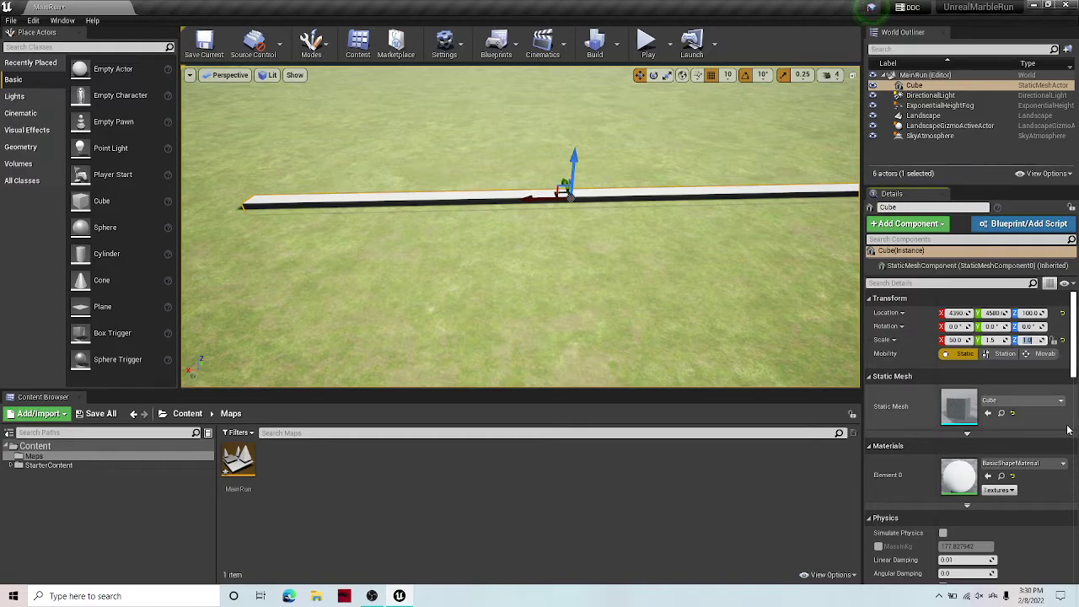
type("100")
key("Return")
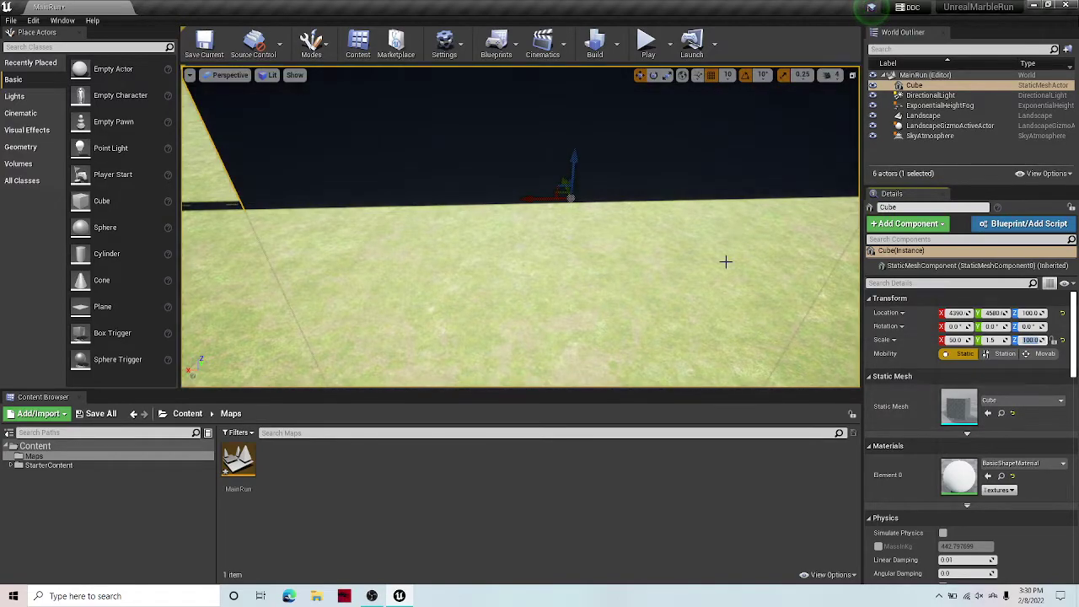
Step: Raise the wall above the landscape to a Z location of about 2440
key("s")
mouse_move(724, 261)
right_mouse_down()
mouse_move(717, 199)
mouse_move(725, 270)
right_mouse_up()
right_click_drag(567, 257, 564, 262)
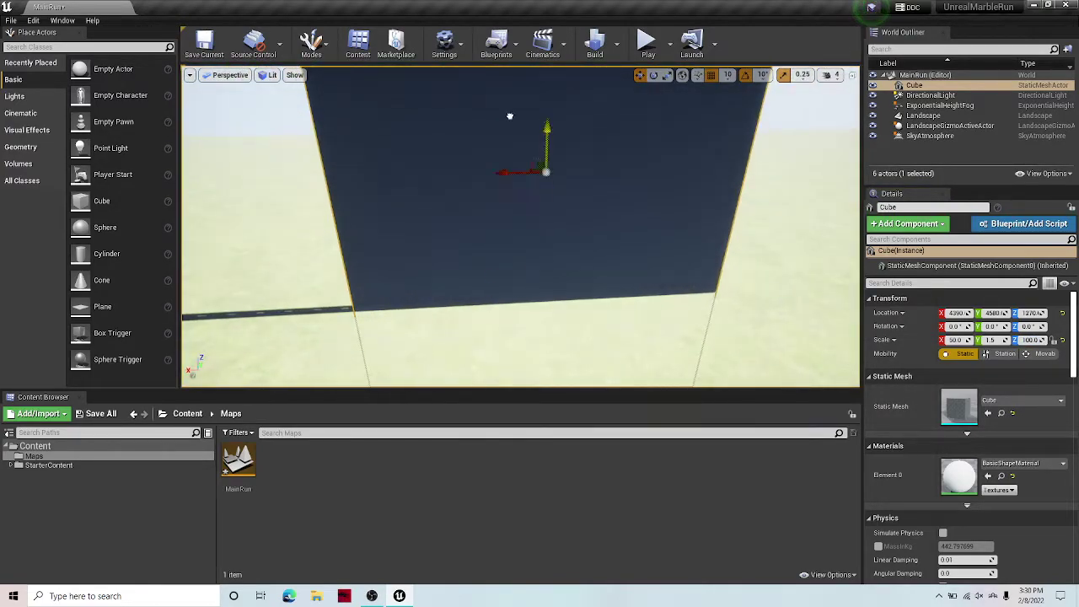
left_click_drag(510, 116, 510, 69)
right_click_drag(531, 161, 548, 135)
left_click(649, 174)
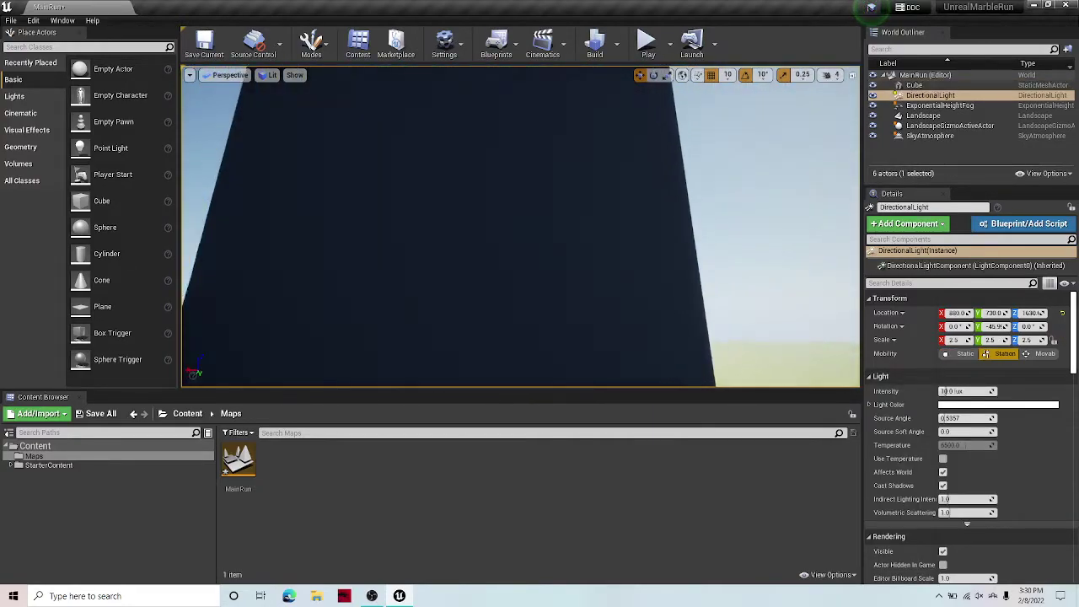
right_click_drag(581, 181, 563, 181)
left_click(11, 20)
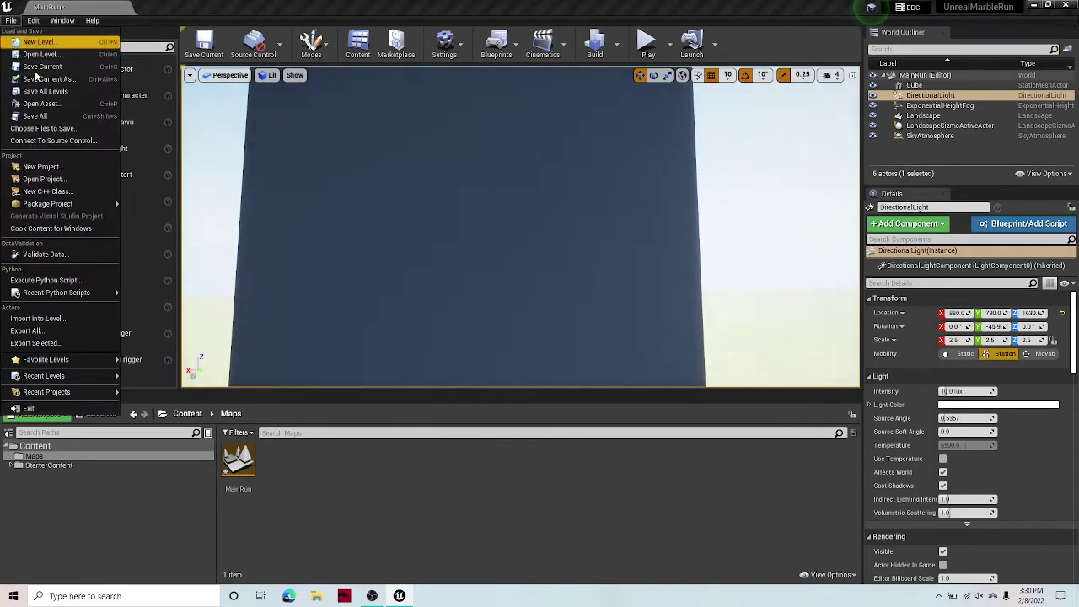
left_click(39, 102)
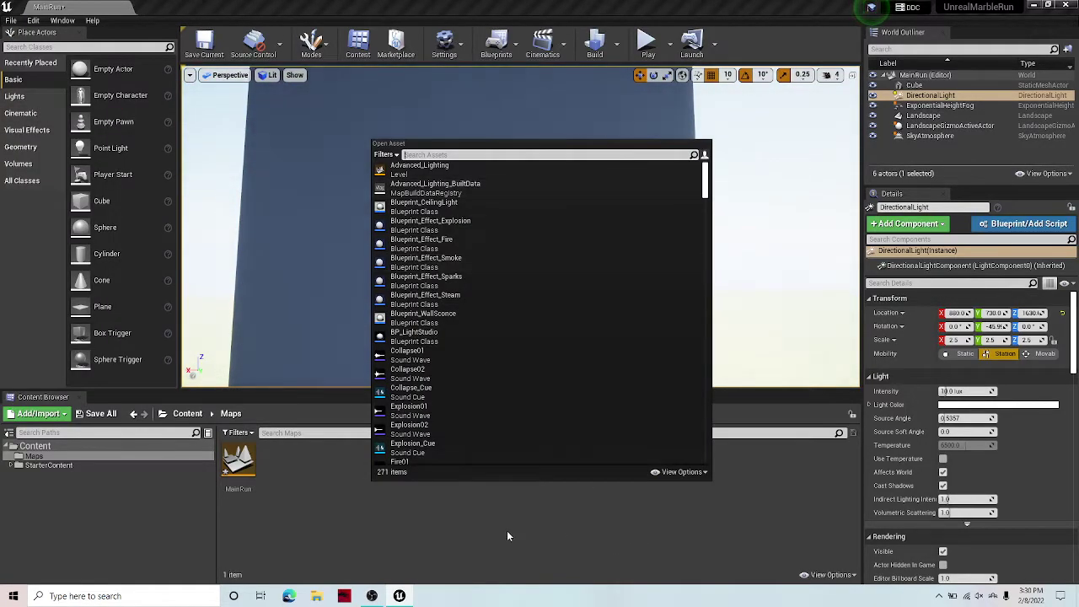
left_click(507, 536)
Step: Place a second cube against the face of the tall wall
key("e")
right_click_drag(545, 345, 544, 304)
left_click_drag(101, 201, 428, 245)
mouse_move(428, 247)
right_mouse_down()
mouse_move(455, 260)
mouse_move(413, 236)
right_mouse_up()
left_click(632, 83)
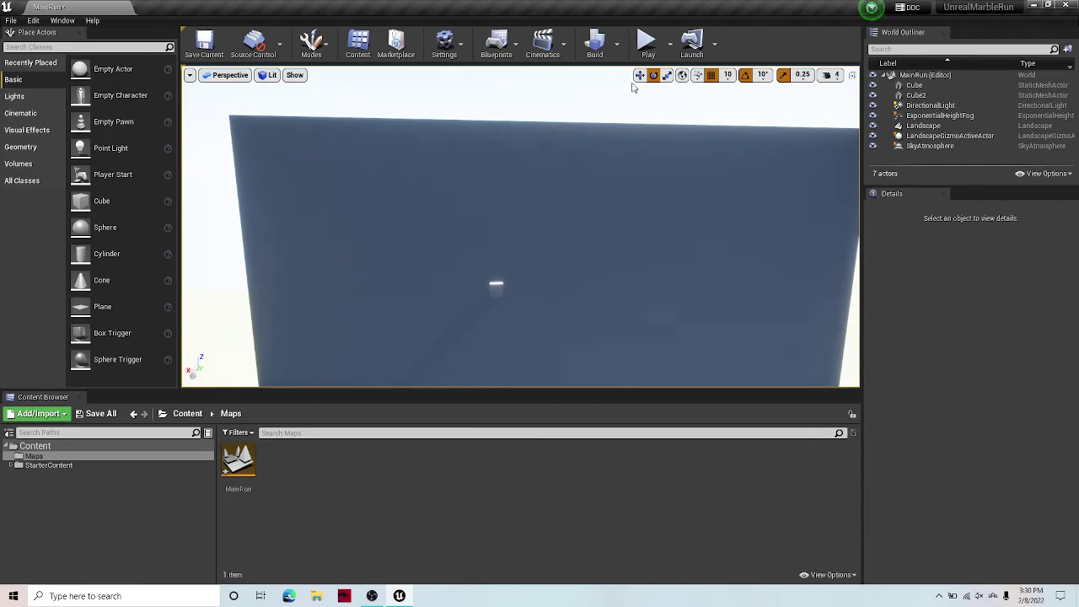
Step: Move the small cube to the wall's upper corner, at about X 6780, Y 4510 and Z 6930
left_click(496, 289)
left_click_drag(449, 290, 360, 291)
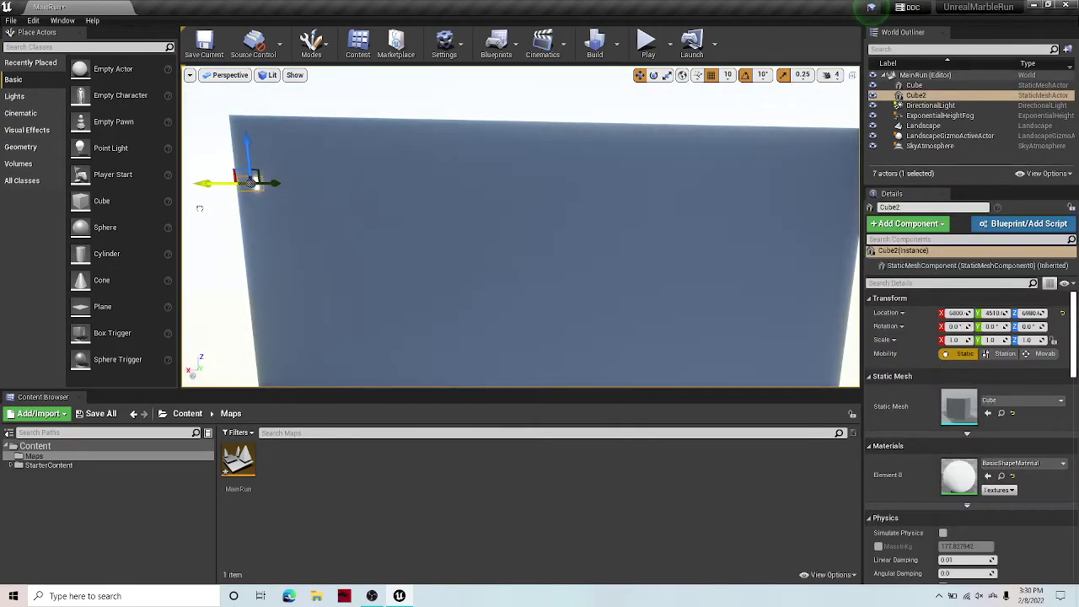
right_click_drag(284, 160, 215, 164)
mouse_move(277, 129)
right_mouse_down()
mouse_move(228, 143)
mouse_move(277, 128)
right_mouse_up()
left_click_drag(443, 195, 459, 195)
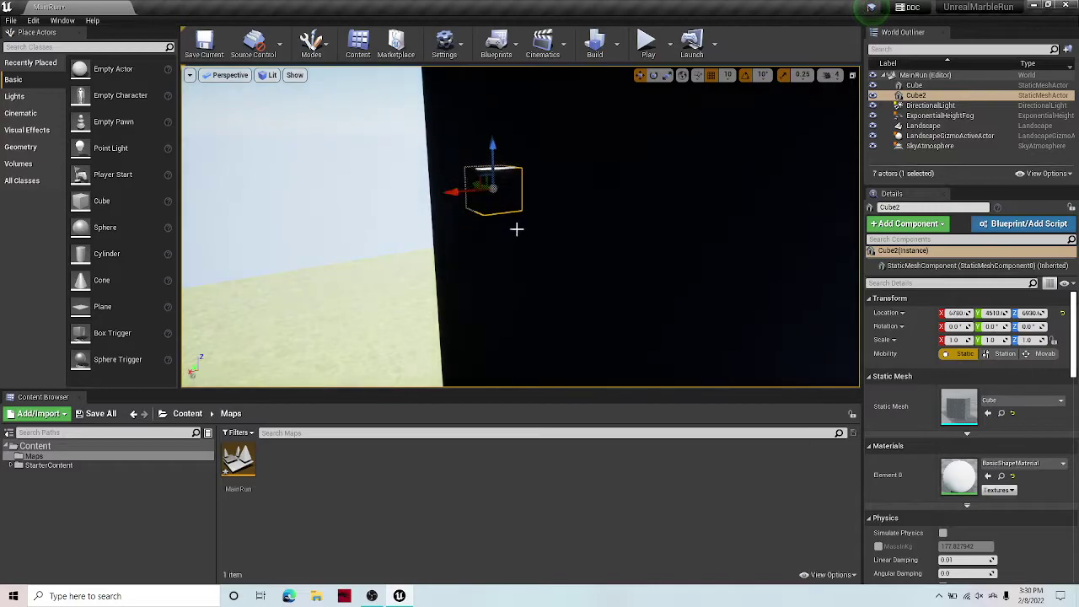
Step: Inspect the small cube on the wall from several angles and play-test the level
right_click_drag(514, 229, 674, 232)
right_click_drag(615, 345, 523, 342)
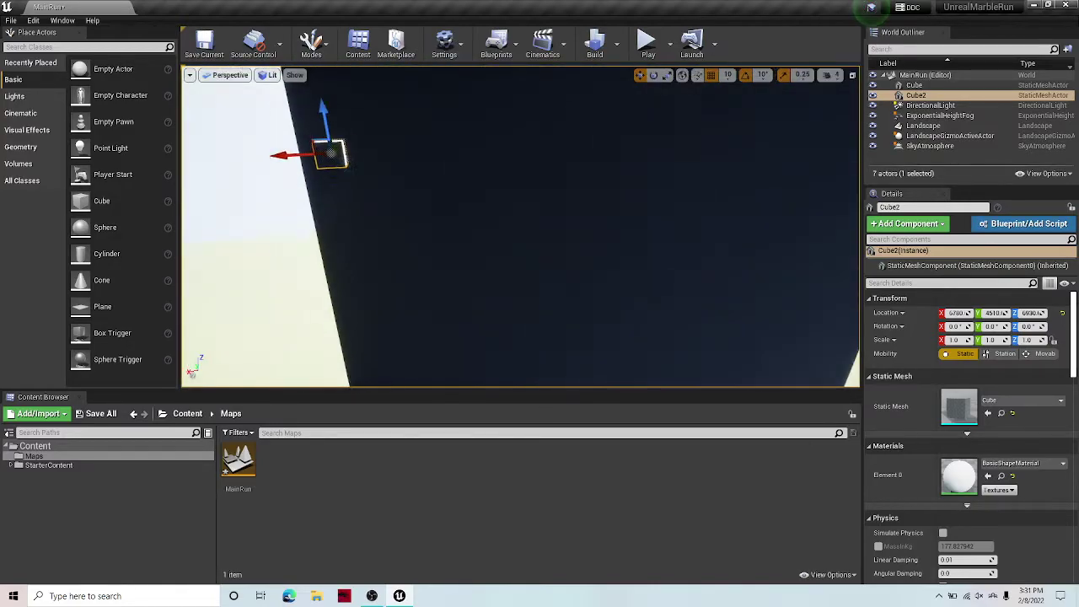
right_click_drag(520, 227, 679, 223)
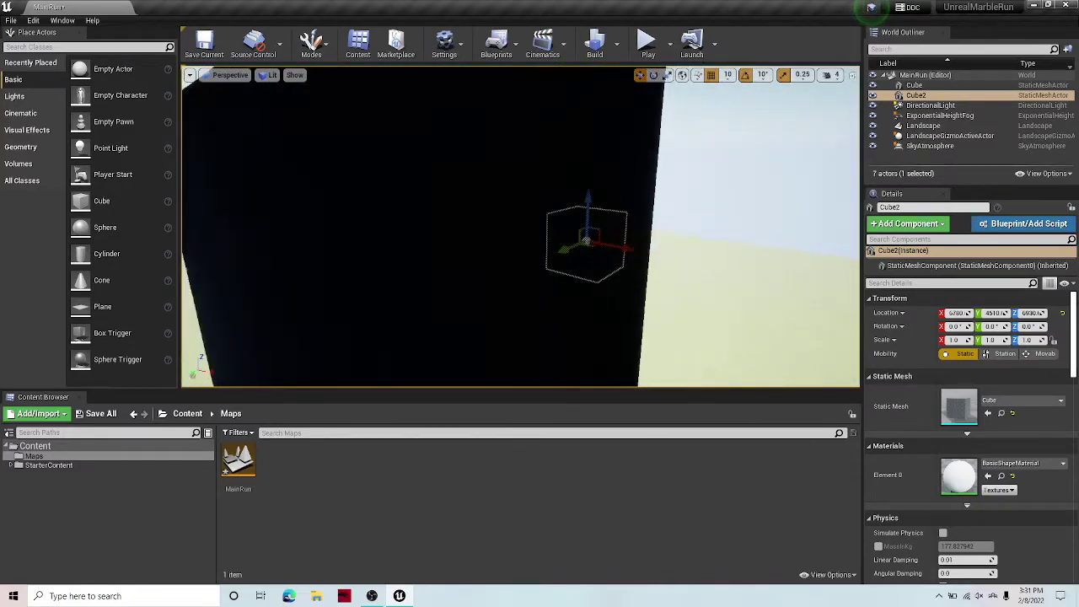
right_click_drag(604, 227, 758, 282)
left_click(604, 227)
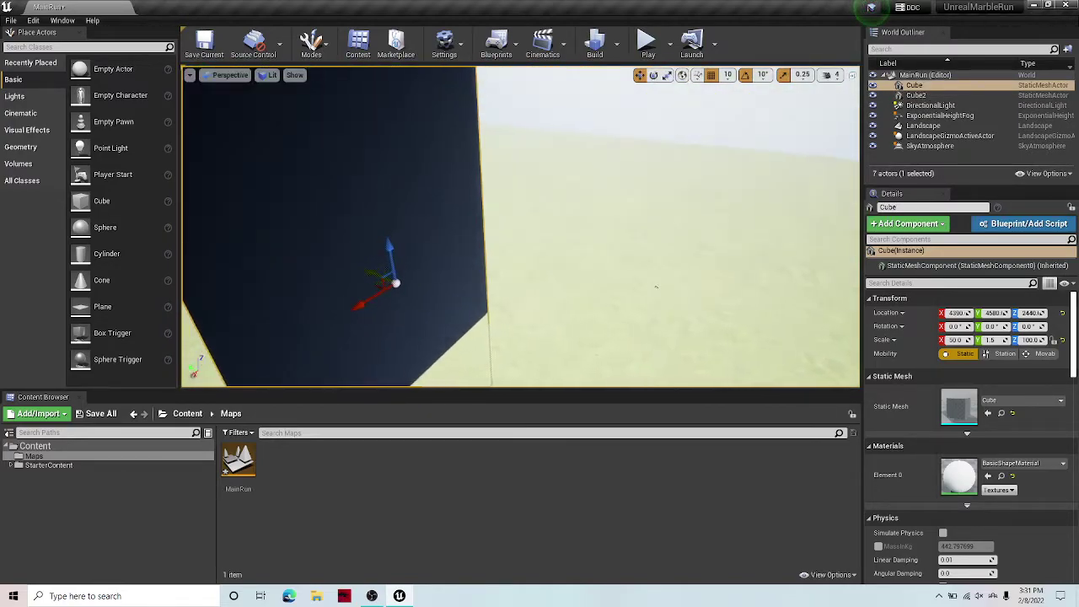
right_click_drag(656, 288, 679, 236)
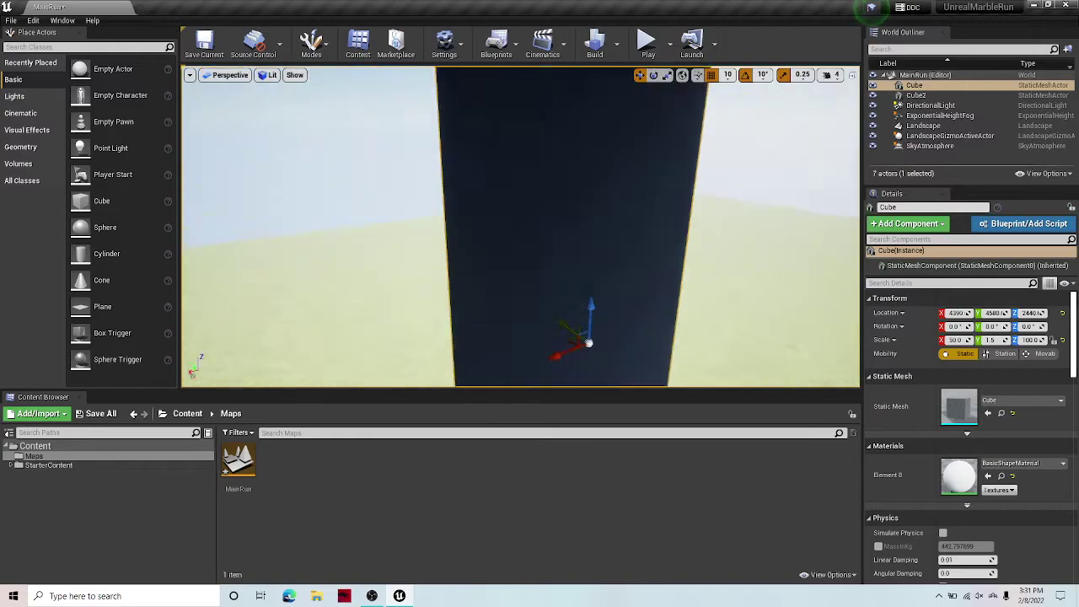
left_click(647, 47)
key("w")
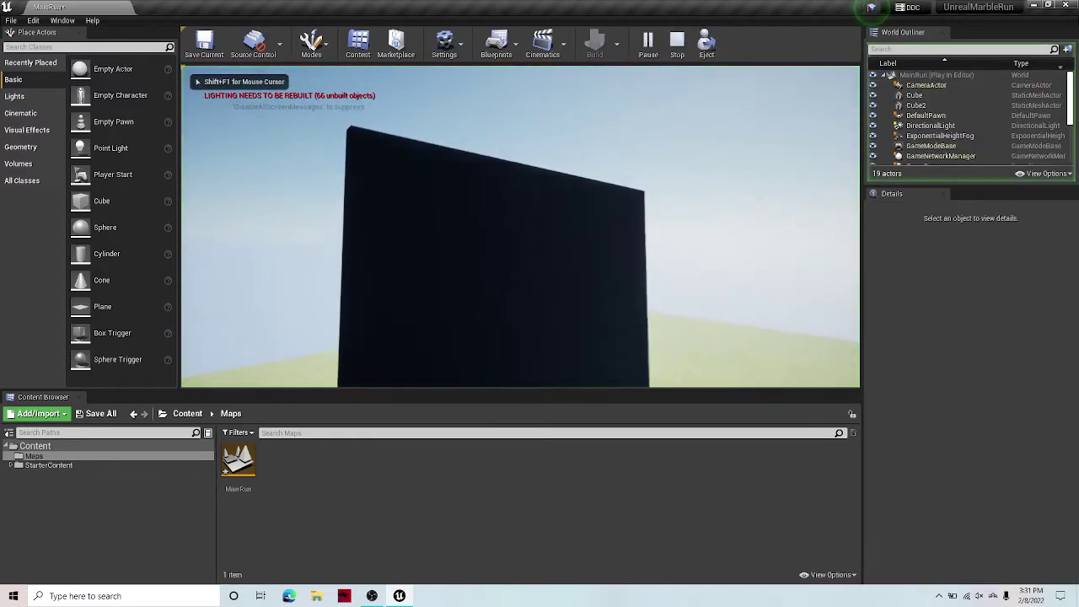
key("w")
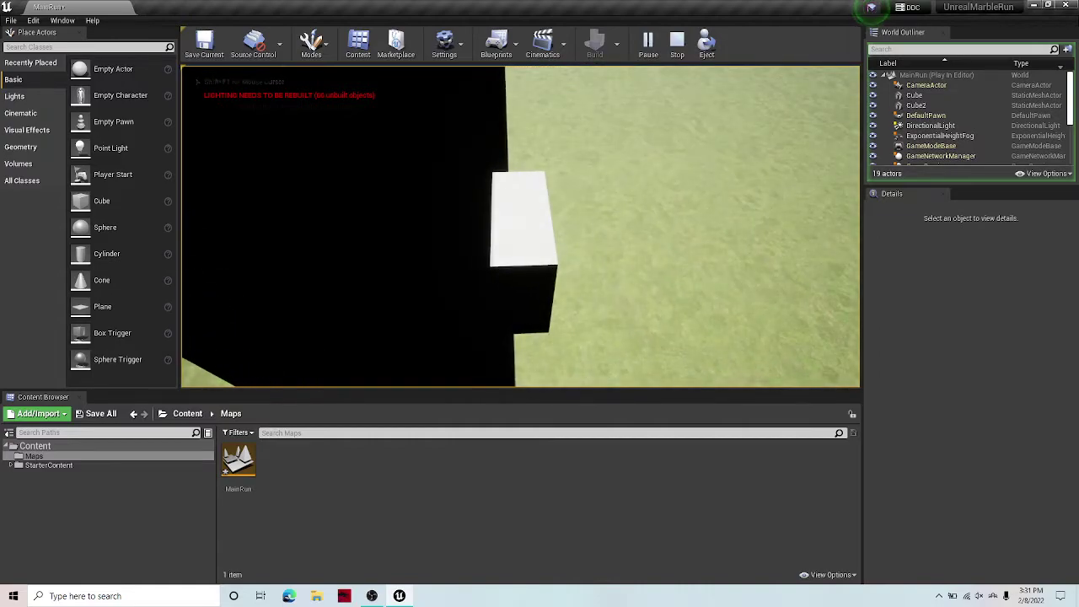
key("Escape")
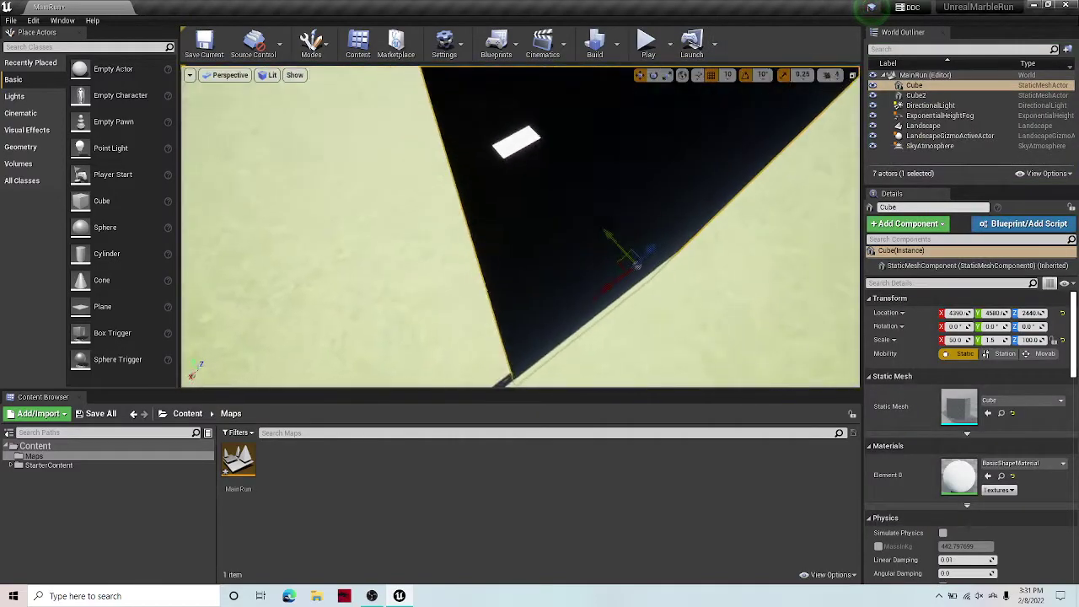
Step: Try a Z scale of 5 on the small cube and return it to 1
right_click_drag(511, 238, 476, 240)
left_click(499, 228)
key("w")
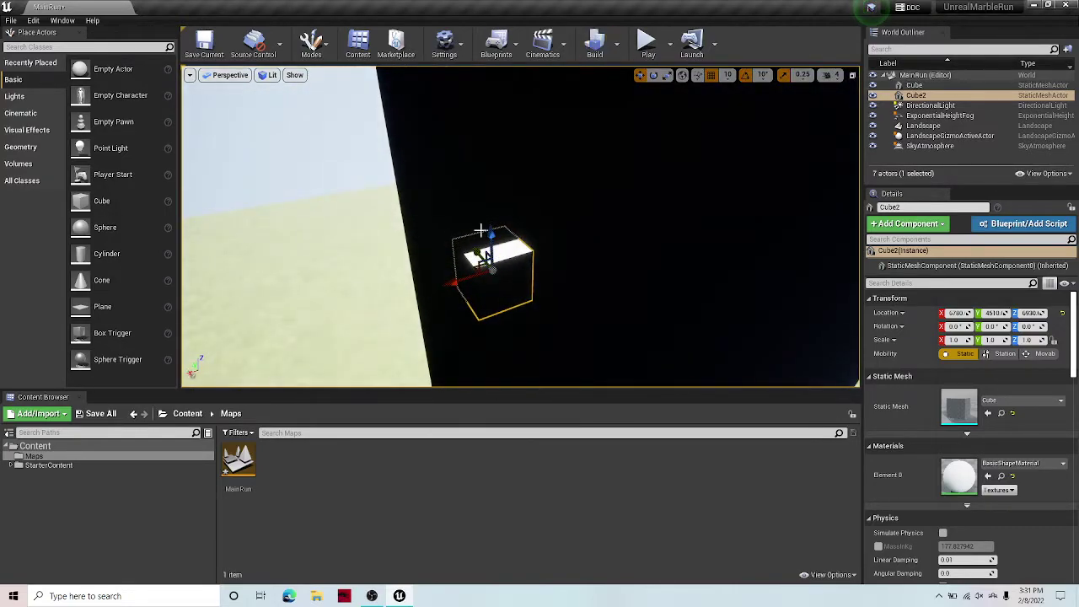
right_click_drag(612, 135, 700, 103)
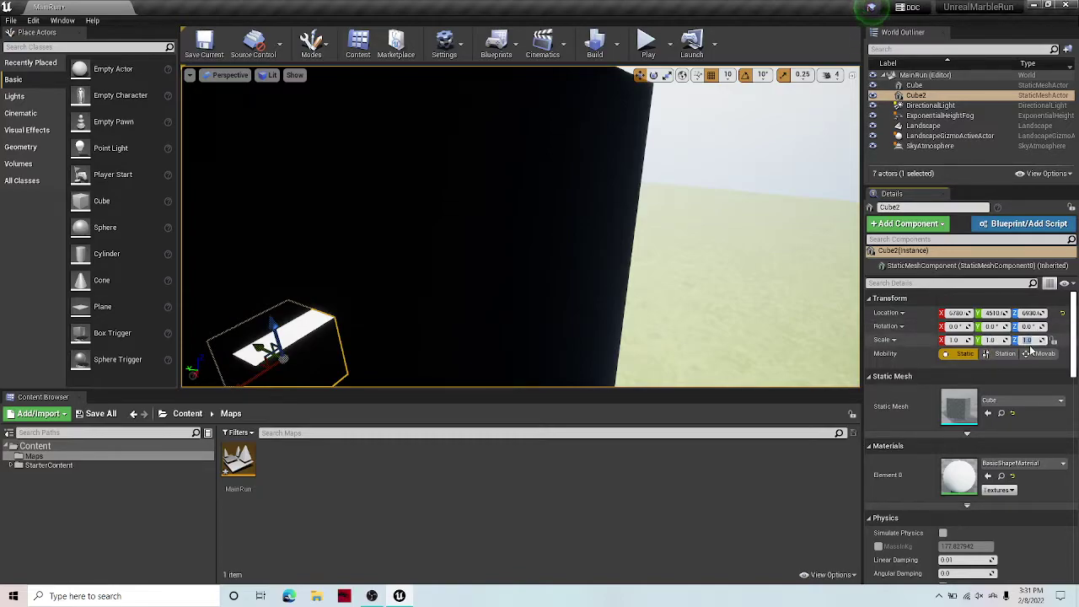
type("5")
key("Return")
type("1")
key("Return")
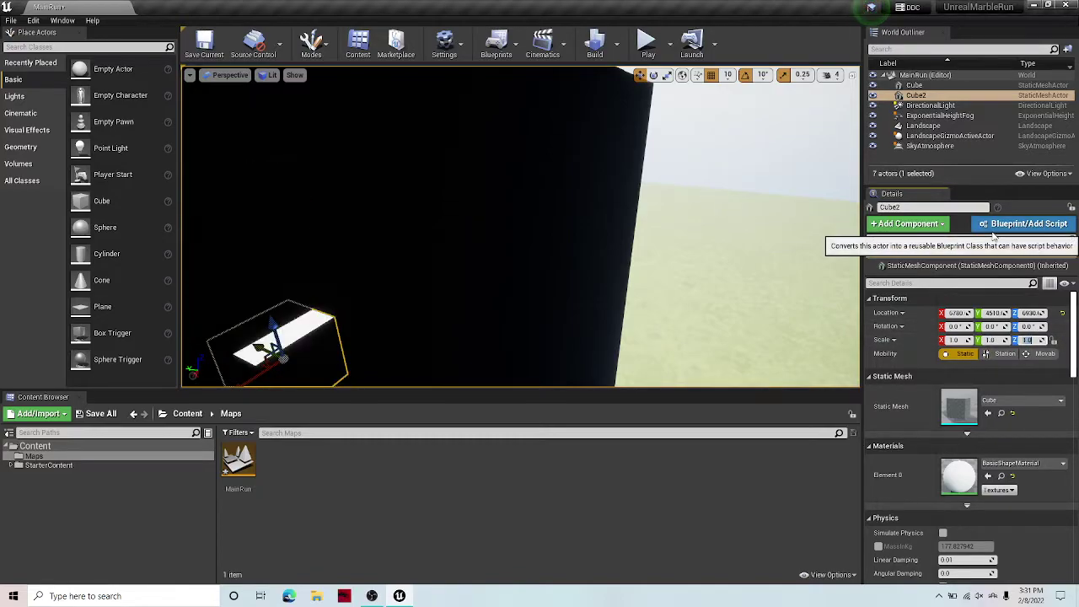
Step: Try an X scale of 5 on the small cube and slide it inward along the wall to about X 6590
left_click(954, 340)
type("5")
key("Return")
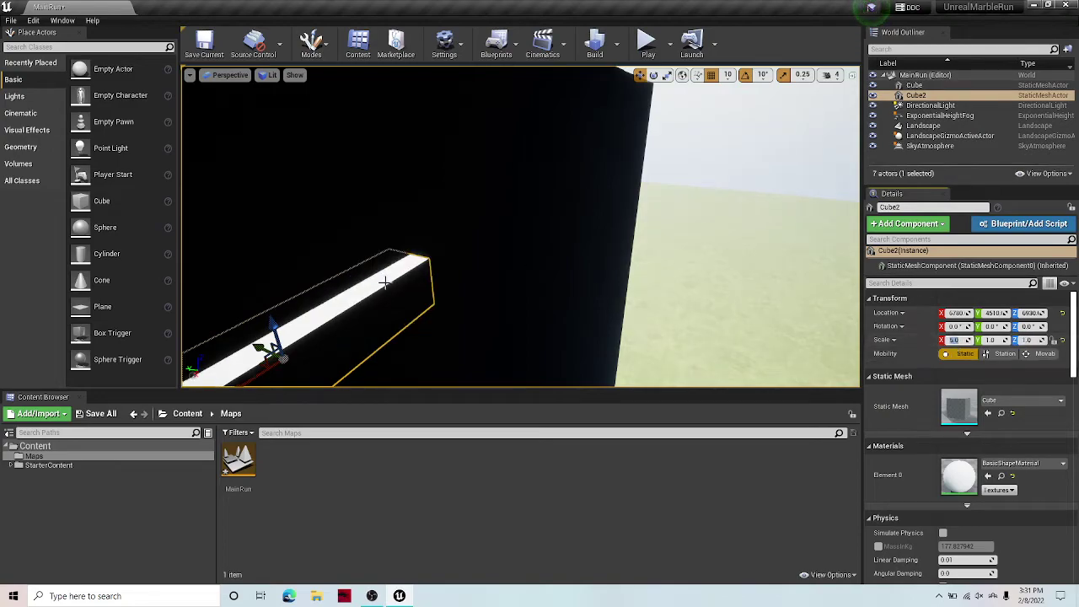
right_click_drag(384, 283, 530, 325)
left_click_drag(563, 352, 603, 331)
right_click_drag(585, 334, 683, 335)
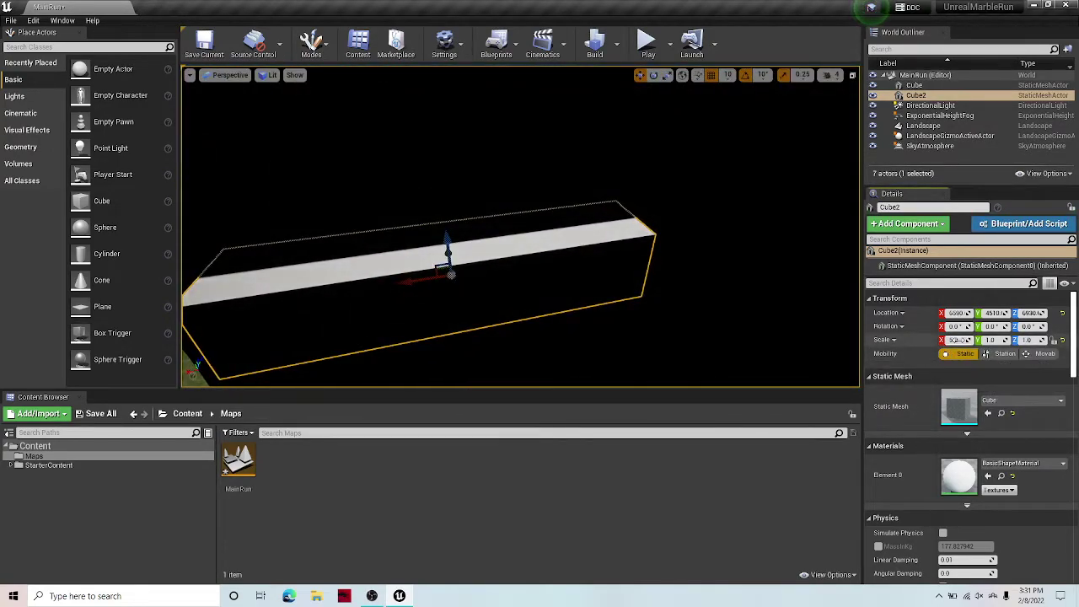
Step: Try an X scale of 10 on the small cube and slide it inward along the wall to about X 6380
left_click_drag(950, 340, 955, 340)
right_click_drag(540, 278, 496, 291)
left_click_drag(571, 296, 617, 294)
right_click_drag(617, 293, 649, 244)
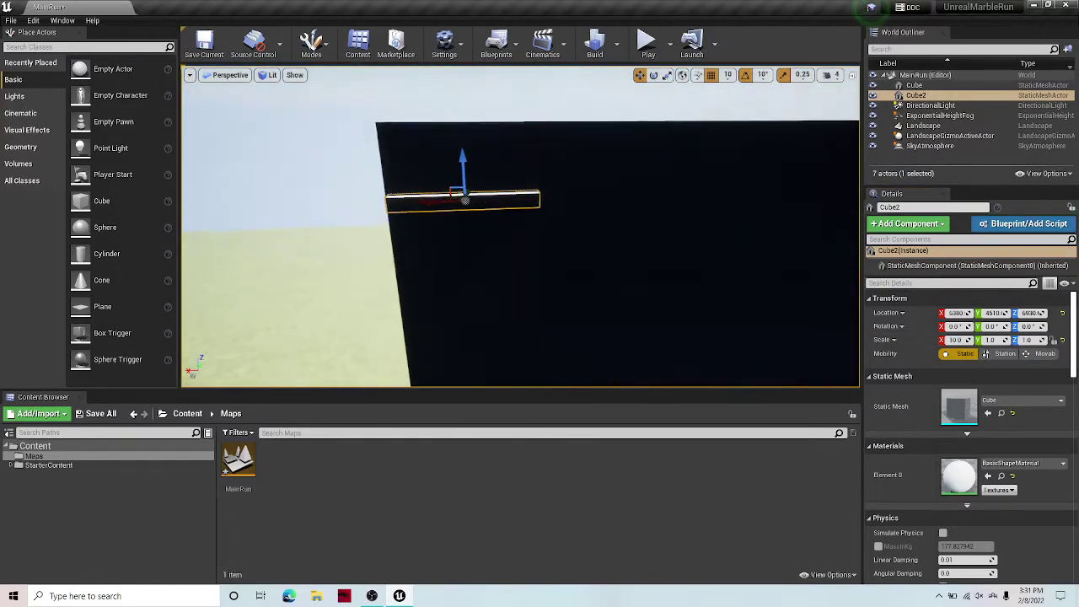
Step: Set the small cube's X scale to 20, slide the resulting ledge inward to the wall's edge and raise it to about Z 7110
left_click(955, 339)
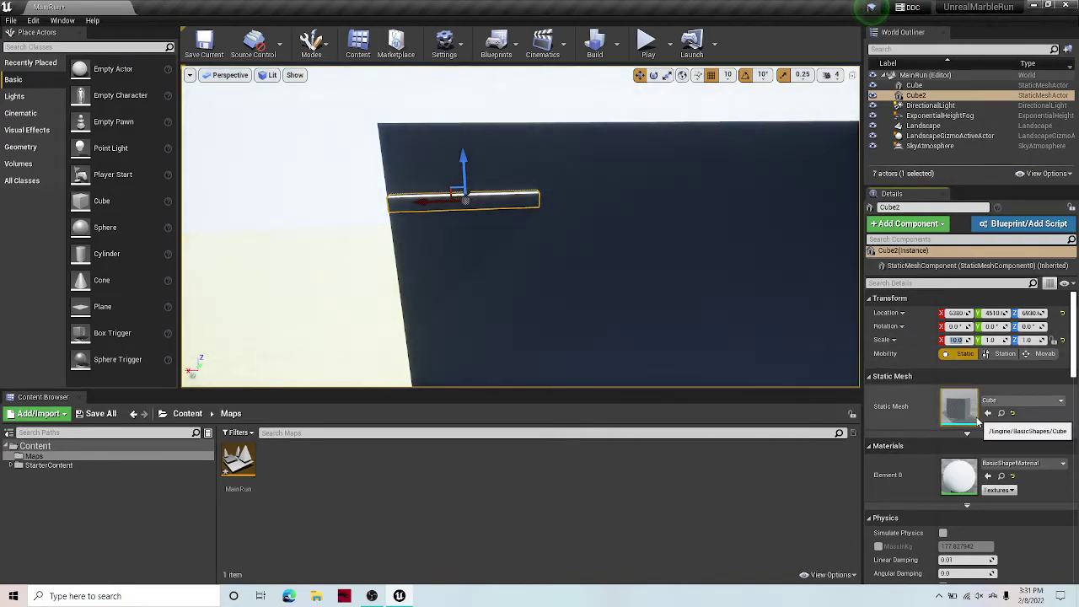
key("Return")
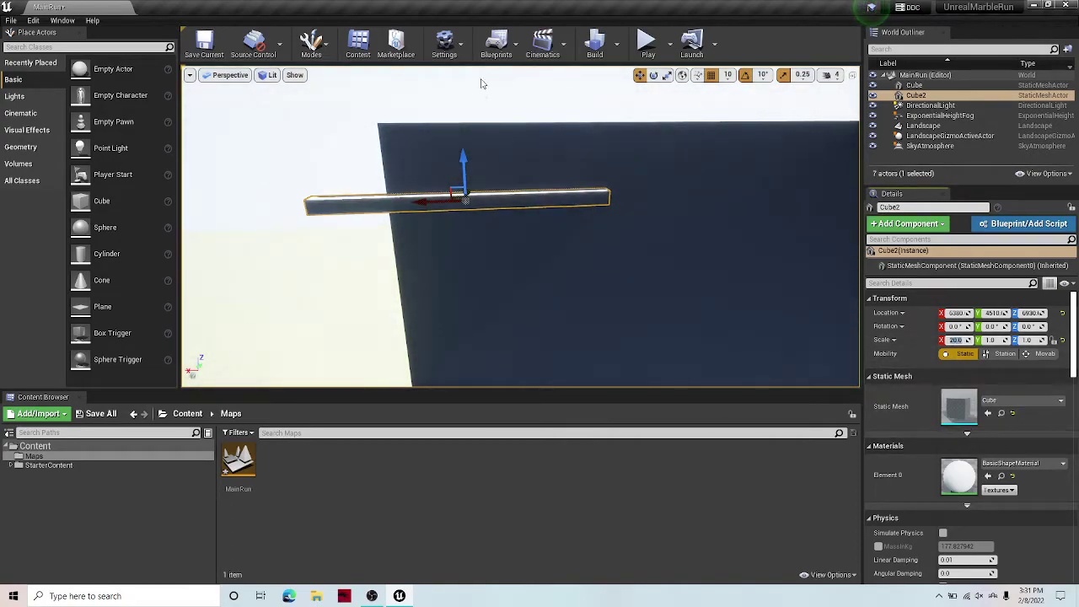
left_click_drag(452, 198, 488, 198)
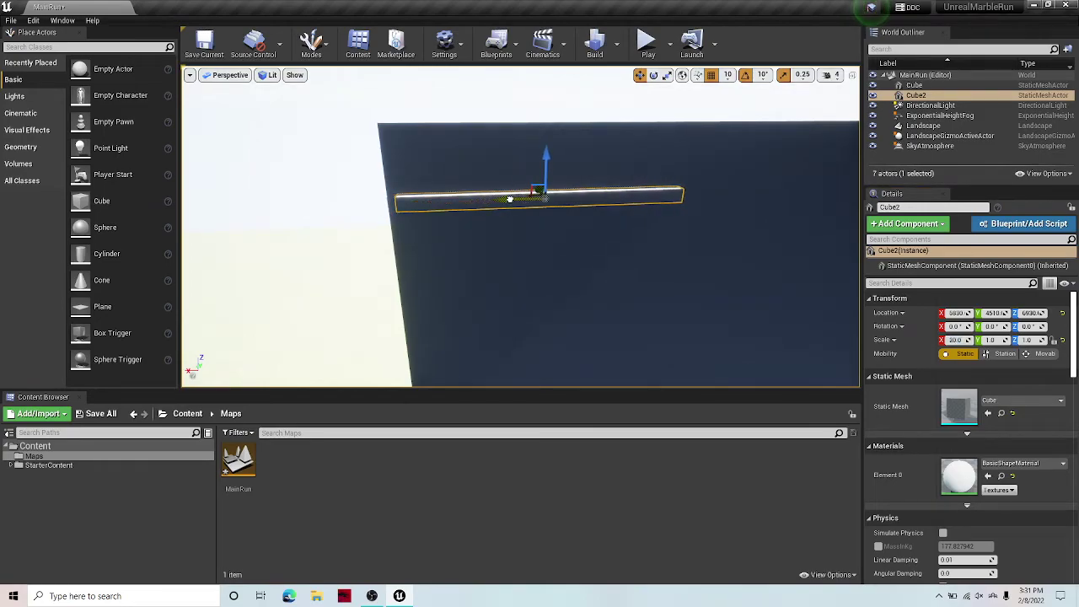
left_click_drag(546, 158, 545, 128)
key("w")
right_click_drag(545, 128, 536, 104)
Step: Place a third cube at the outer end of the long ledge, at about X 6820 and Z 7180
left_click_drag(126, 202, 388, 224)
left_click(377, 222)
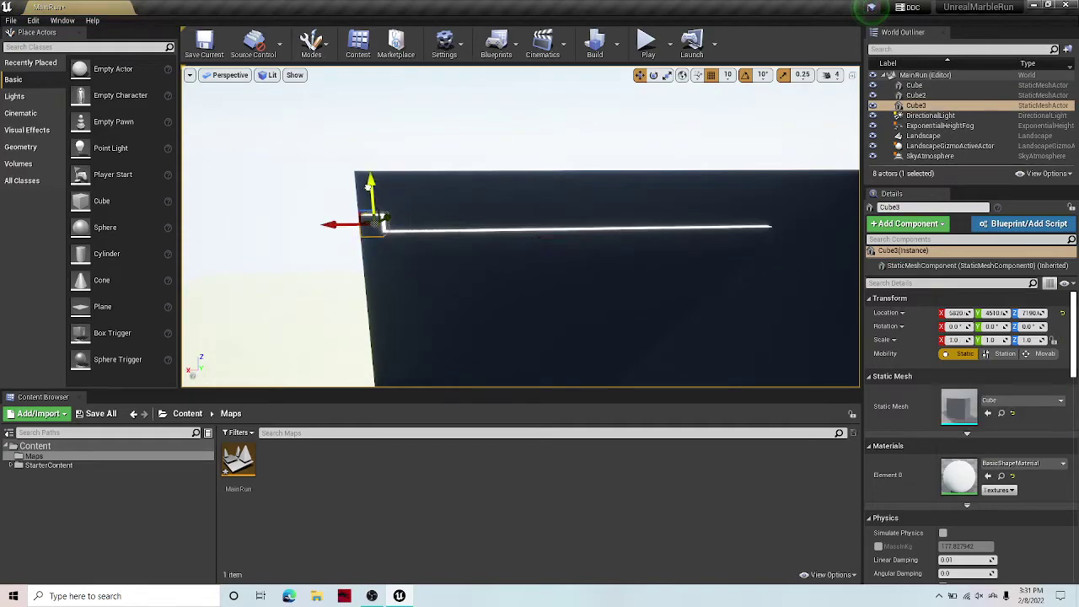
left_click(515, 260)
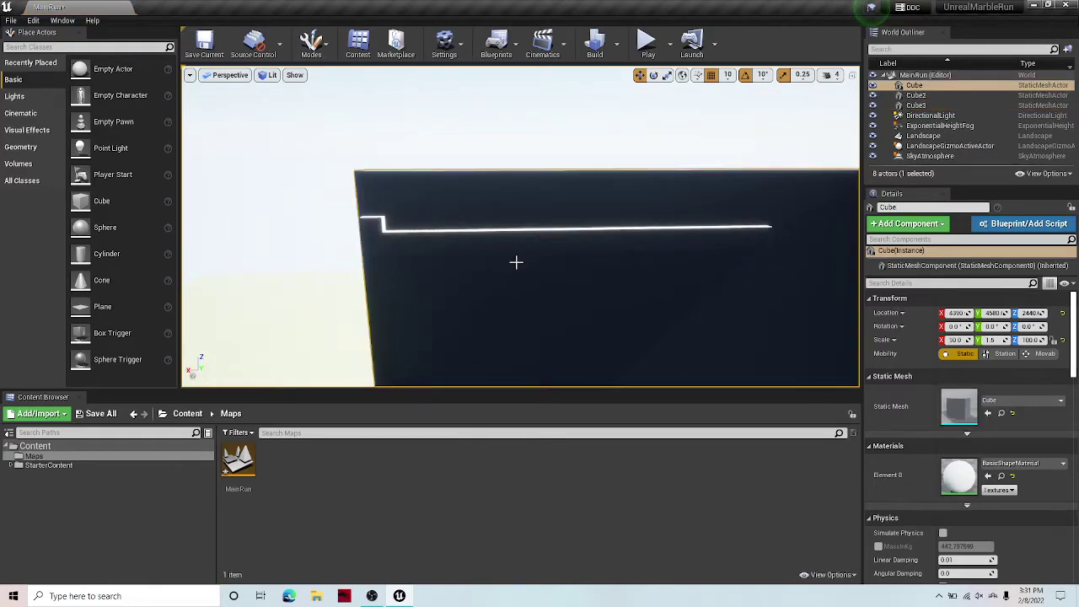
left_click(572, 240)
left_click(375, 225)
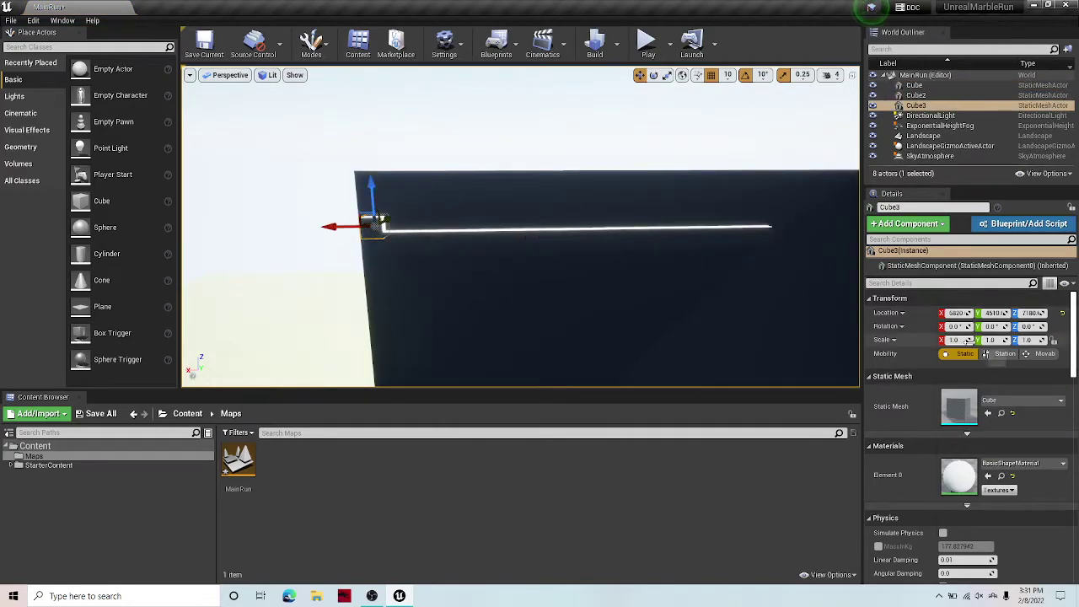
Step: Try a Y scale of 2 on the end cube and return it to 1
left_click(1004, 340)
type("2")
key("Return")
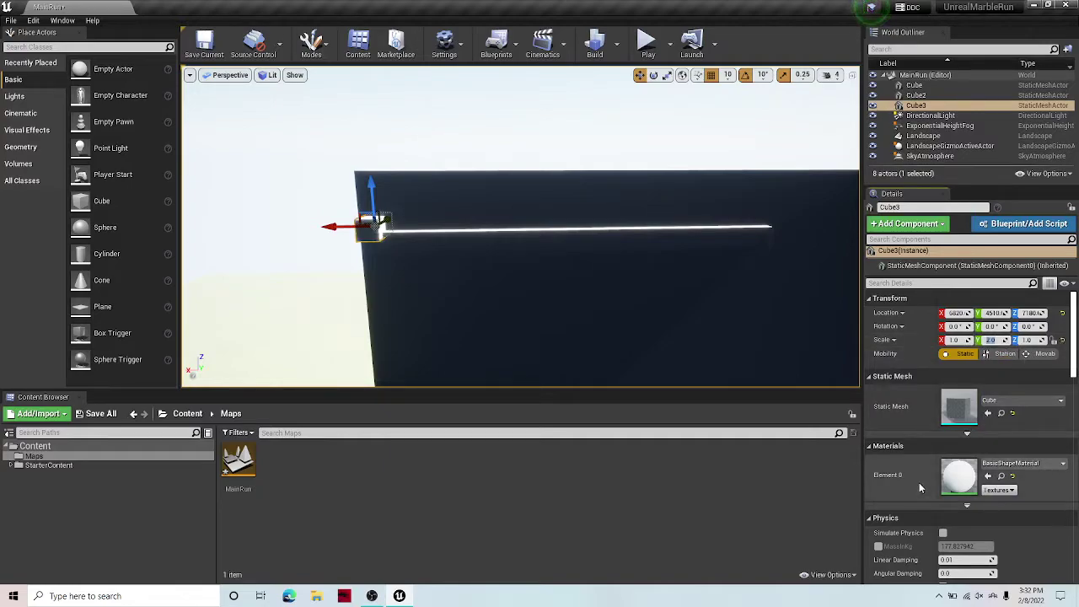
type("1")
key("Return")
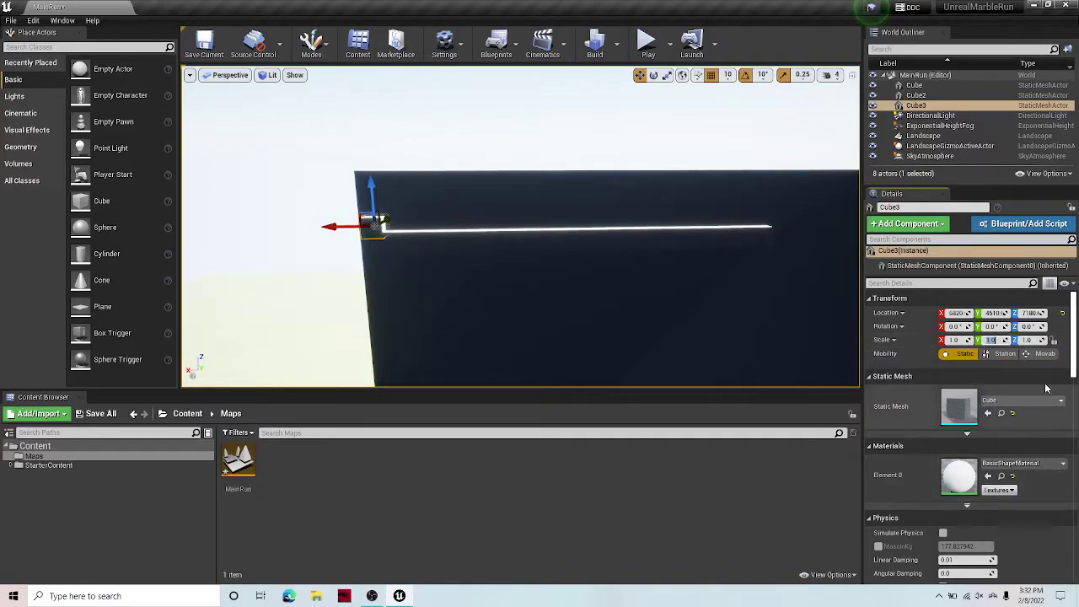
Step: Set the end cube's Z scale to 2 and shift it slightly inward and upward on the ledge
left_click(1028, 340)
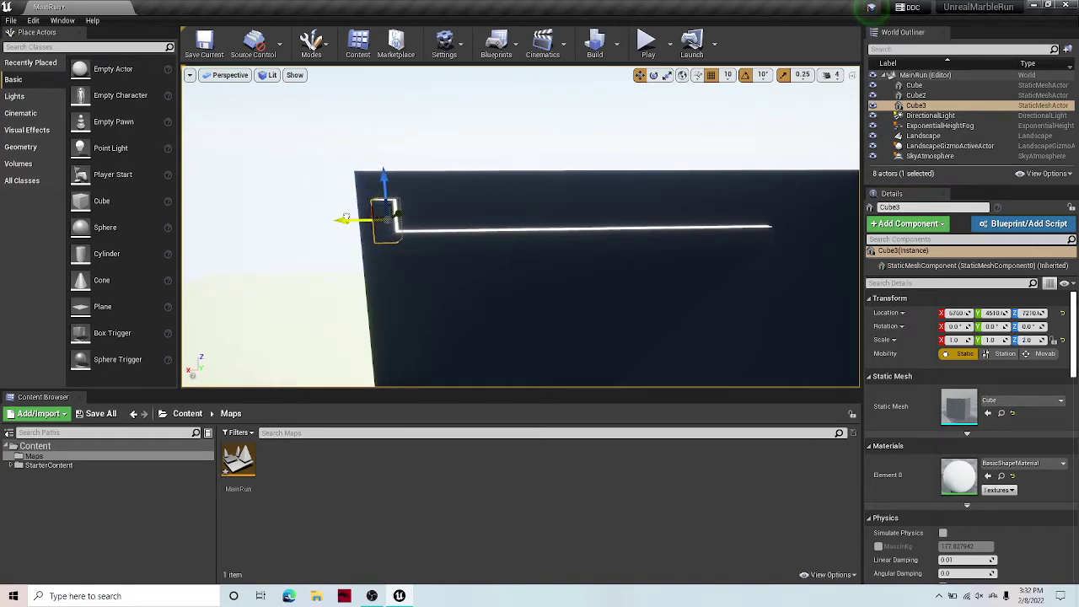
left_click(515, 298)
left_click(537, 245)
Step: Place a sphere on the ledge beside the end cube, at about X 6620 and Z 7230, away from the wall
right_click_drag(537, 245, 274, 220)
left_click_drag(105, 227, 562, 258)
left_click_drag(427, 268, 428, 266)
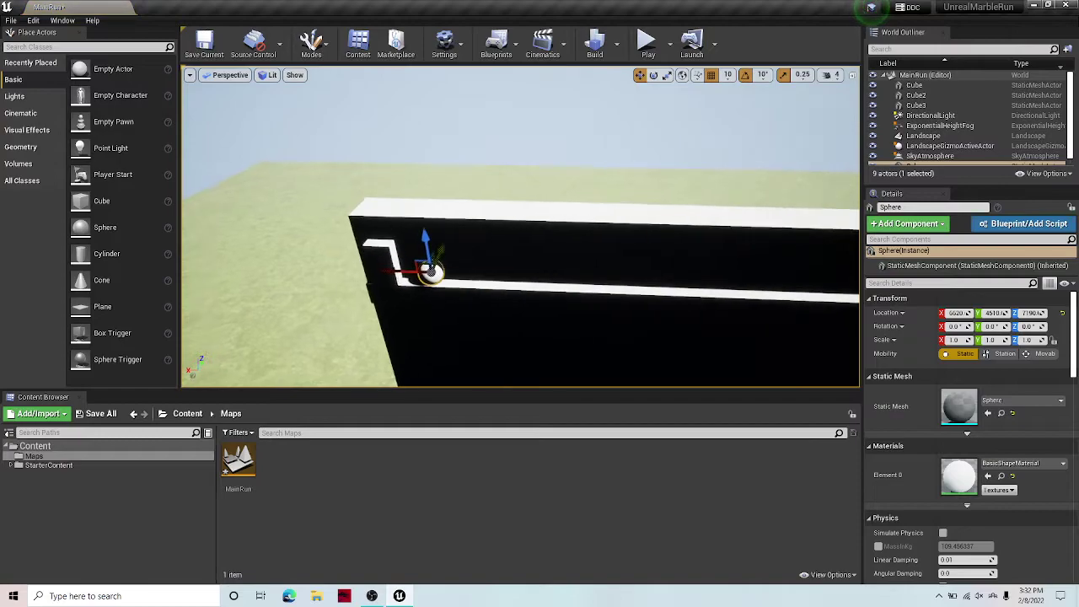
right_click_drag(442, 244, 493, 271)
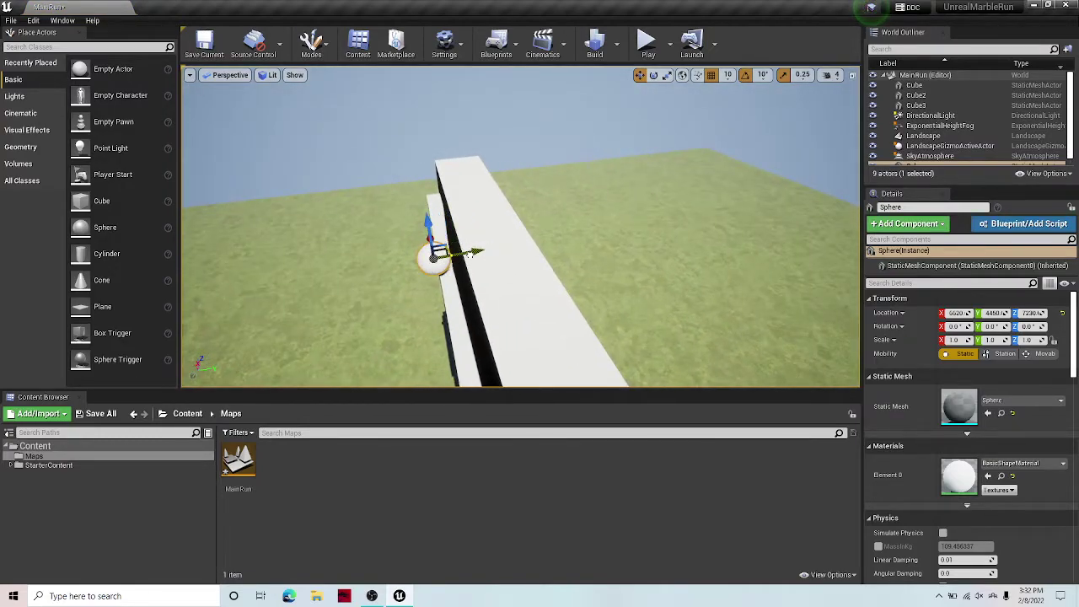
Step: Pull the long ledge out from the wall to Y 4460 so it lies under the sphere
left_click(415, 328)
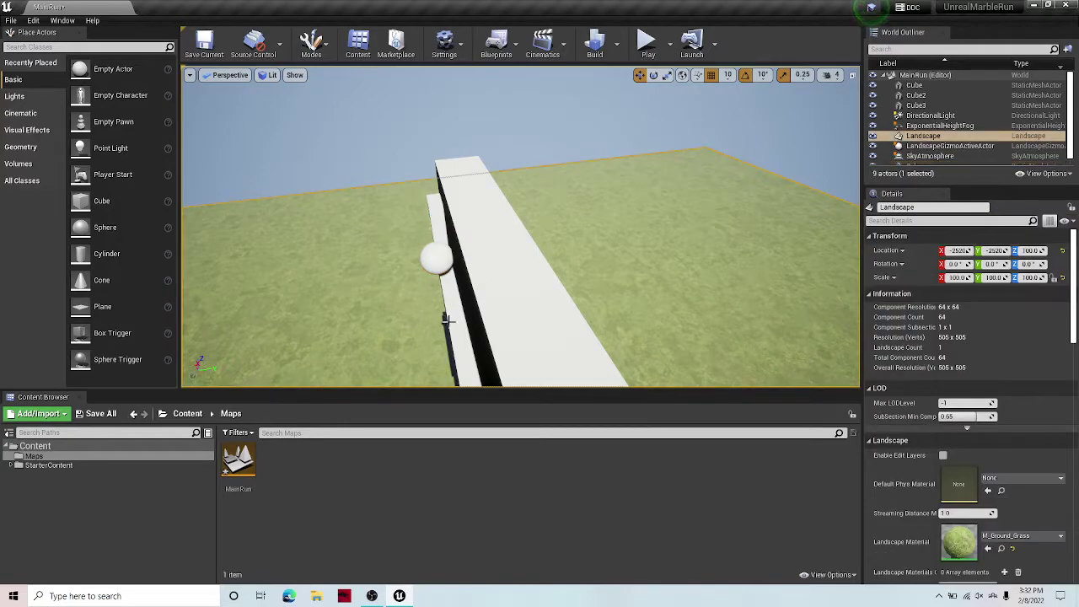
left_click(452, 320)
right_click_drag(458, 261, 532, 270)
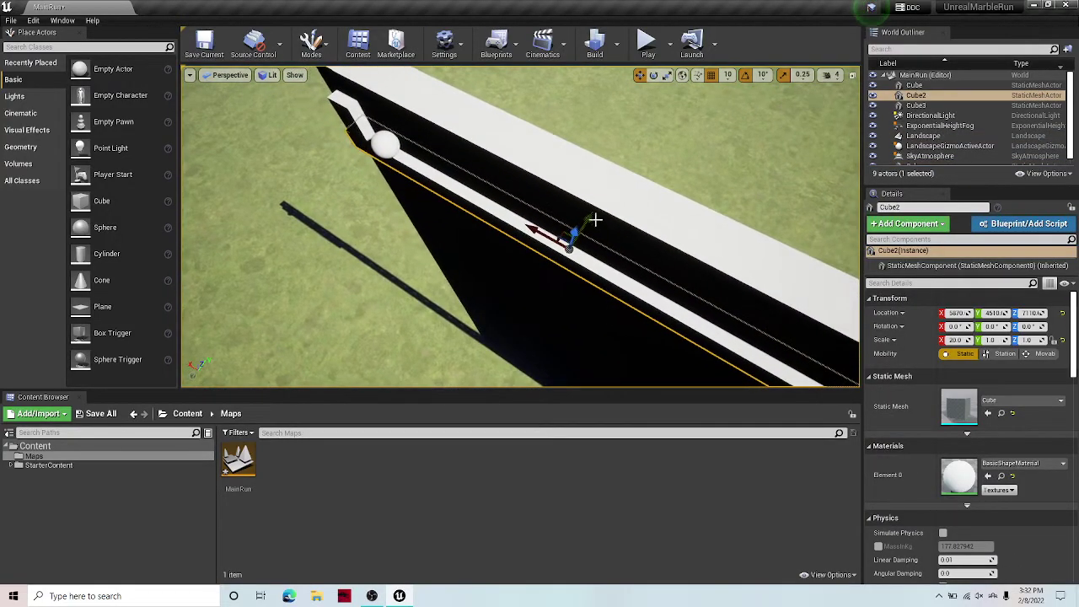
left_click_drag(589, 217, 575, 229)
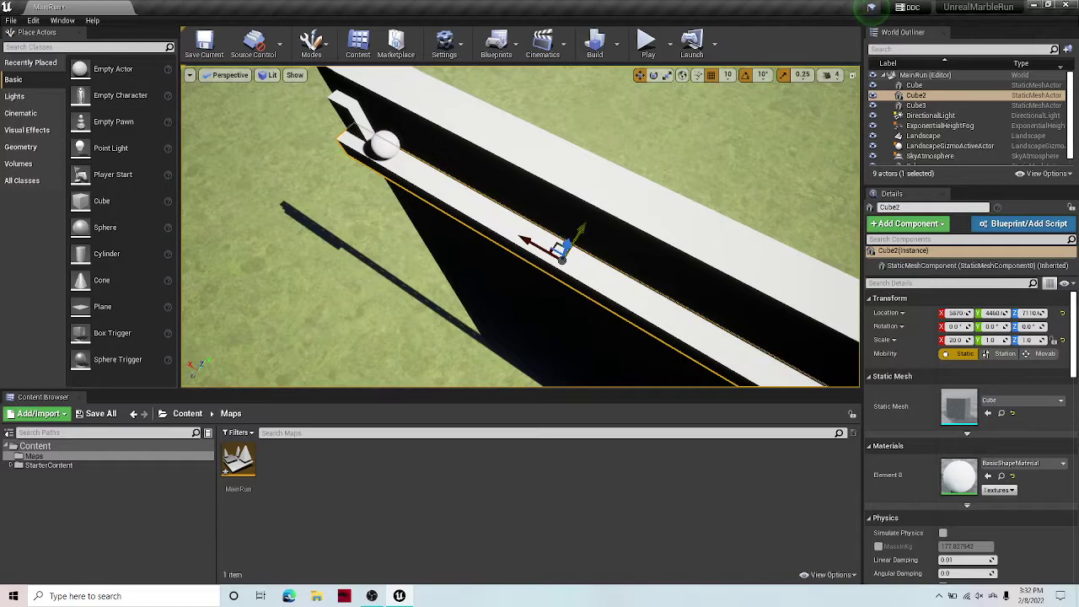
Step: Pull the end cube out from the wall to line up with the ledge and inspect the alignment from above
right_click_drag(539, 179, 520, 181)
left_click(419, 86)
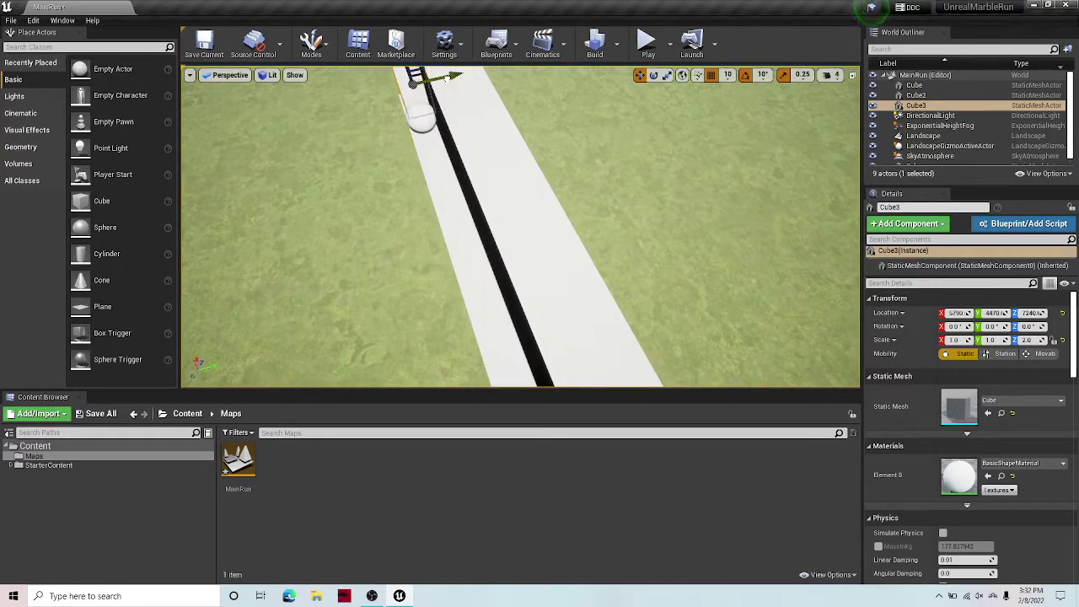
left_click(431, 126)
right_click_drag(431, 125, 475, 160)
left_click(504, 270)
mouse_move(533, 269)
right_mouse_down()
mouse_move(538, 281)
mouse_move(595, 292)
mouse_move(498, 287)
mouse_move(541, 272)
right_mouse_up()
left_click(524, 291)
left_click(531, 292)
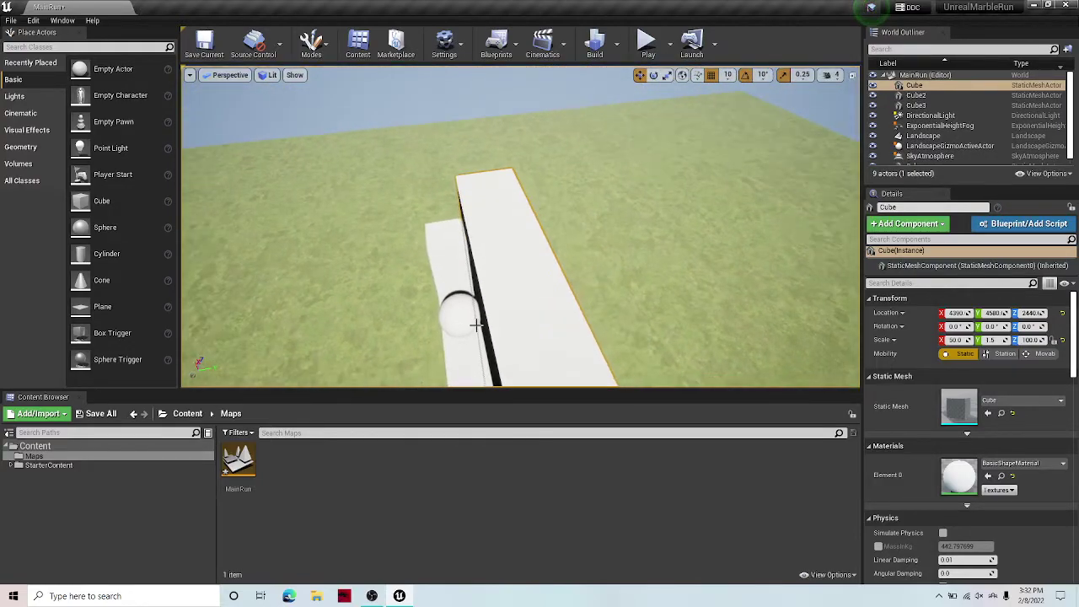
Step: Set the sphere's scale to 0.8 on all three axes and move it to about X 6640, closer to the end cube
left_click(460, 313)
mouse_move(460, 313)
right_mouse_down()
mouse_move(481, 308)
mouse_move(455, 317)
right_mouse_up()
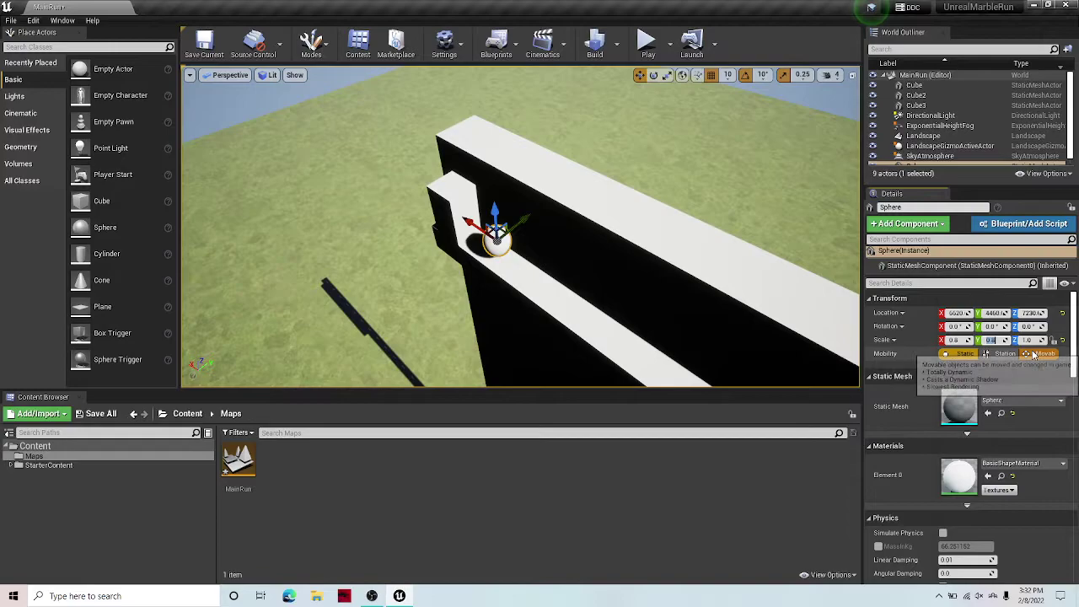
key("Tab")
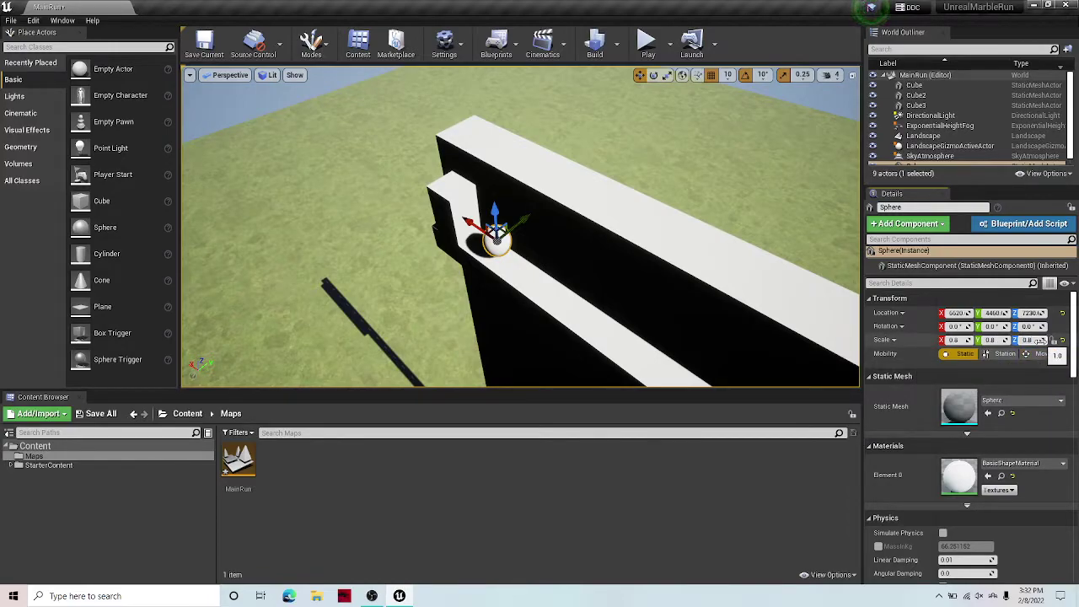
right_click_drag(640, 244, 724, 261)
right_click_drag(421, 245, 494, 253)
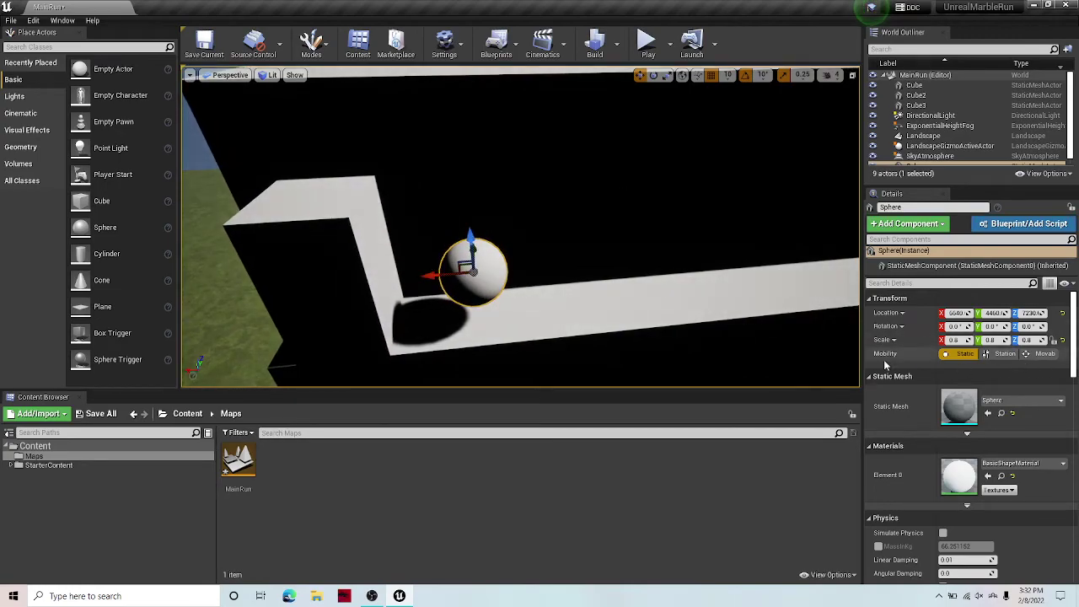
Step: Enable Simulate Physics on the sphere and play-test the level to watch it on the ledge
scroll(995, 384, "down", 3)
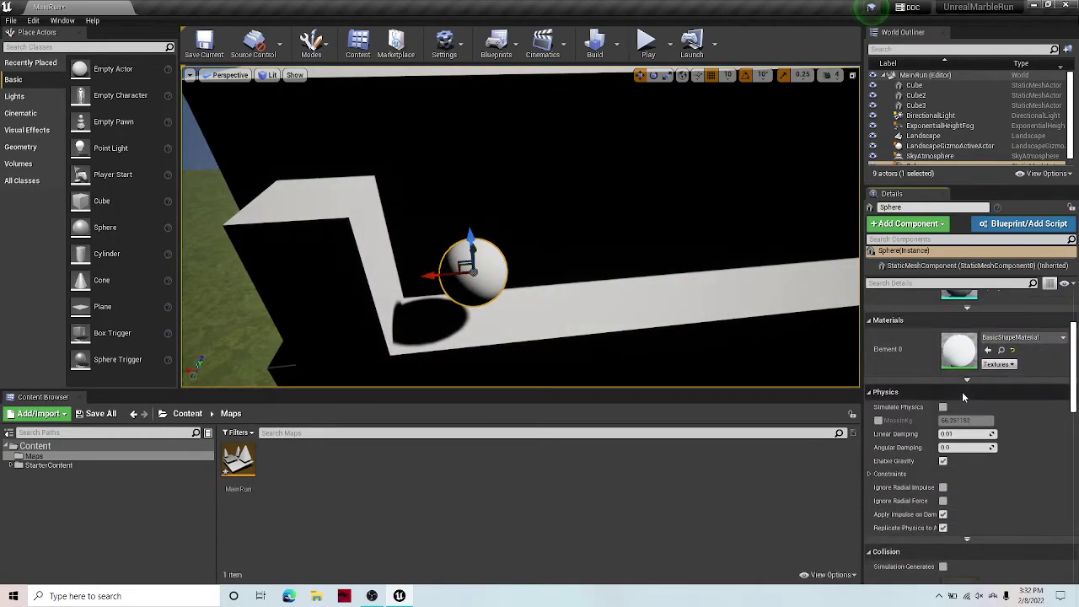
scroll(962, 391, "down", 1)
mouse_move(607, 161)
right_mouse_down()
mouse_move(624, 135)
mouse_move(620, 160)
mouse_move(581, 165)
mouse_move(606, 161)
right_mouse_up()
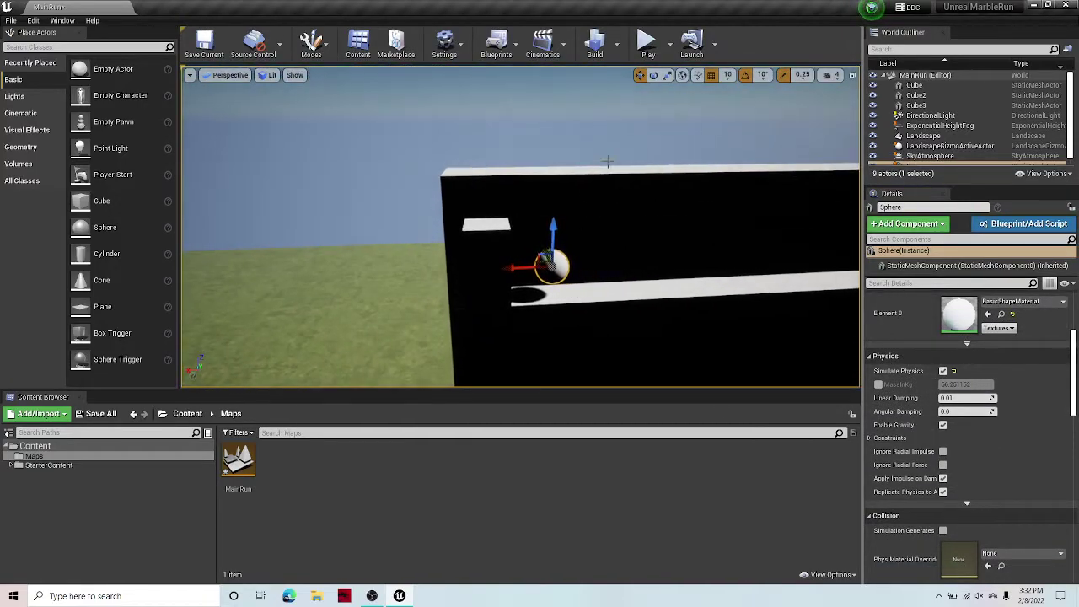
left_click(647, 51)
key("w")
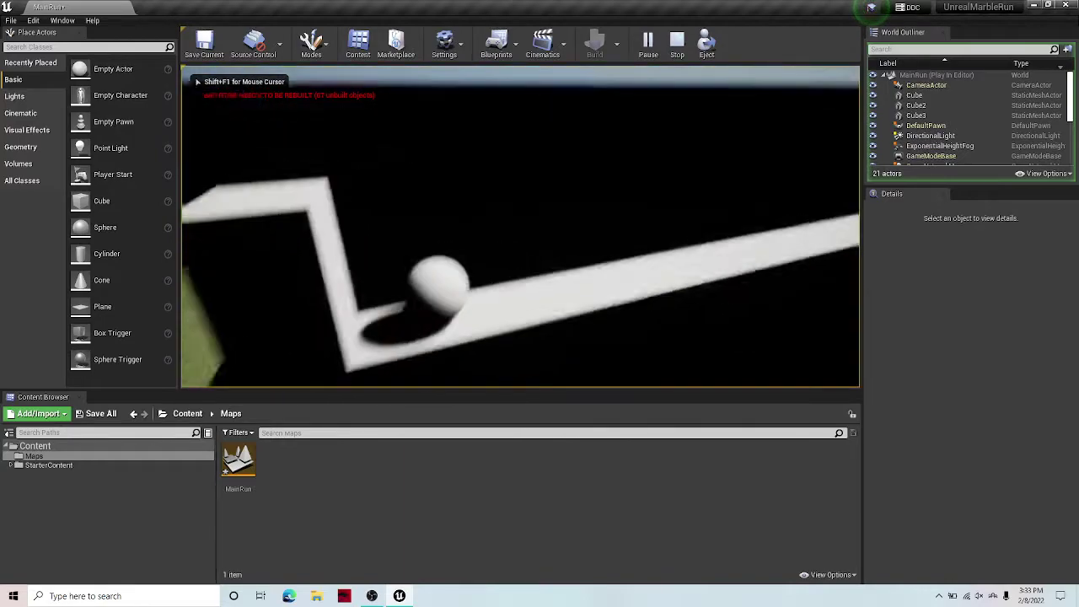
key("Escape")
right_click_drag(581, 224, 582, 219)
Step: Duplicate the sphere three times and space the copies along the ledge
left_click(419, 226)
left_click(331, 209)
left_click(326, 213)
right_click_drag(327, 213, 444, 242)
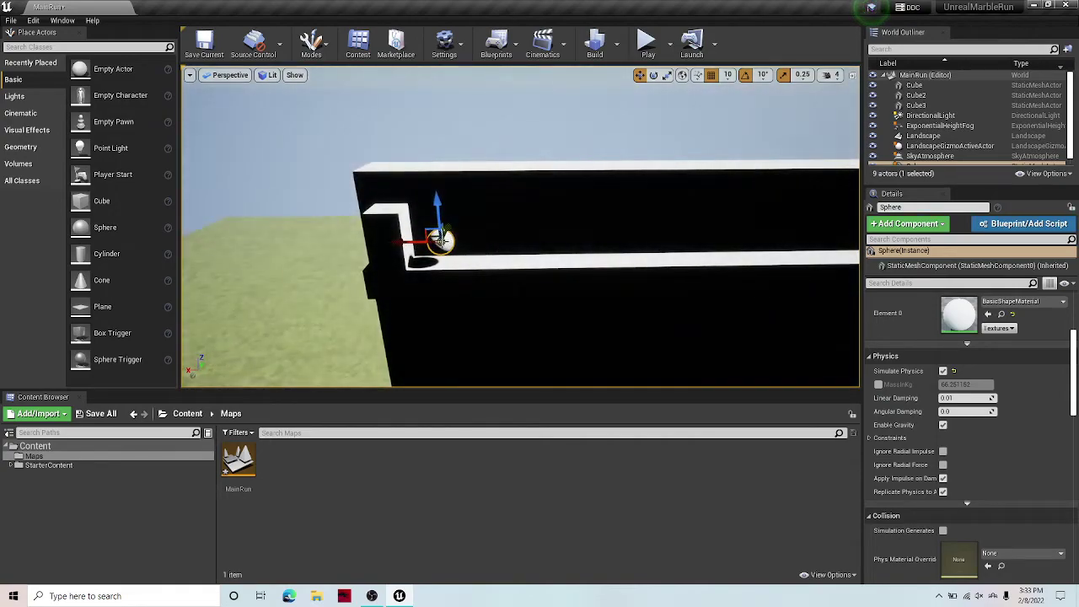
right_click_drag(633, 312, 643, 325)
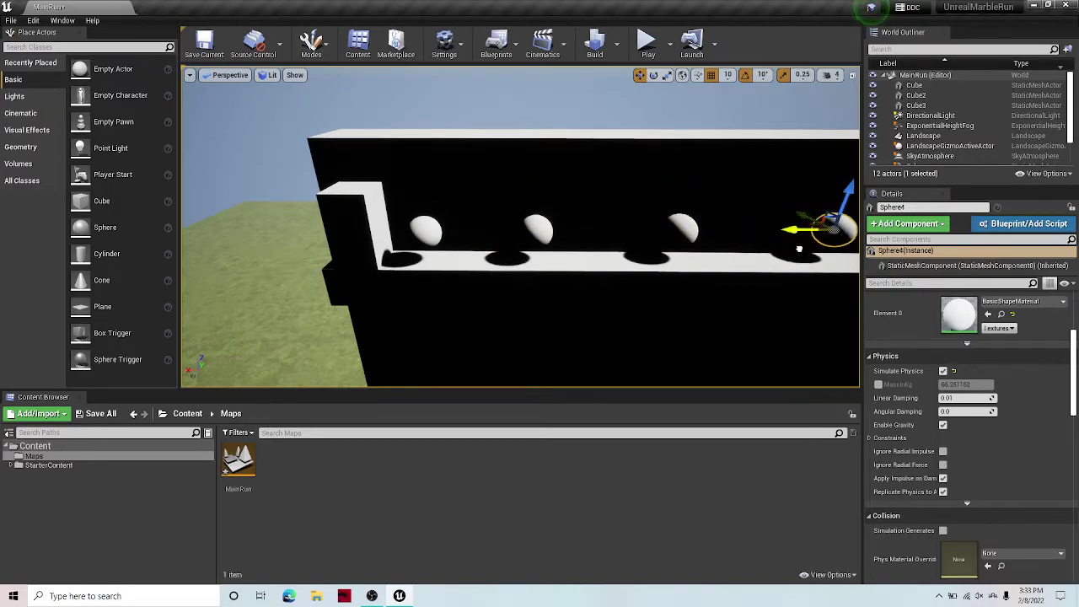
mouse_move(799, 249)
right_mouse_down()
mouse_move(831, 253)
mouse_move(797, 256)
right_mouse_up()
Step: Apply a brown brick material to the sphere nearest the end cube
left_click(392, 233)
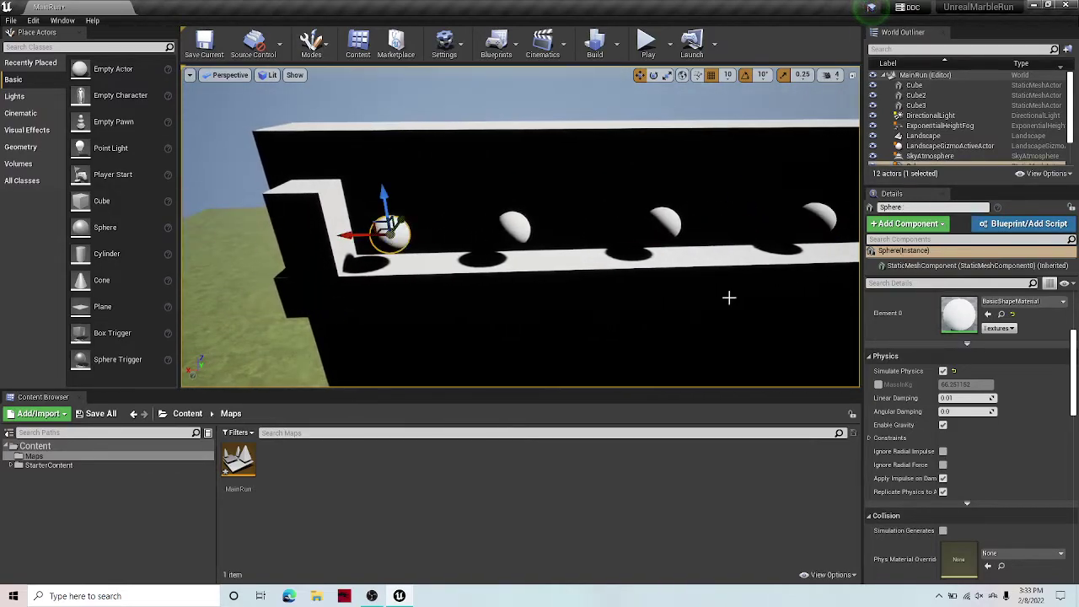
scroll(1039, 412, "down", 10)
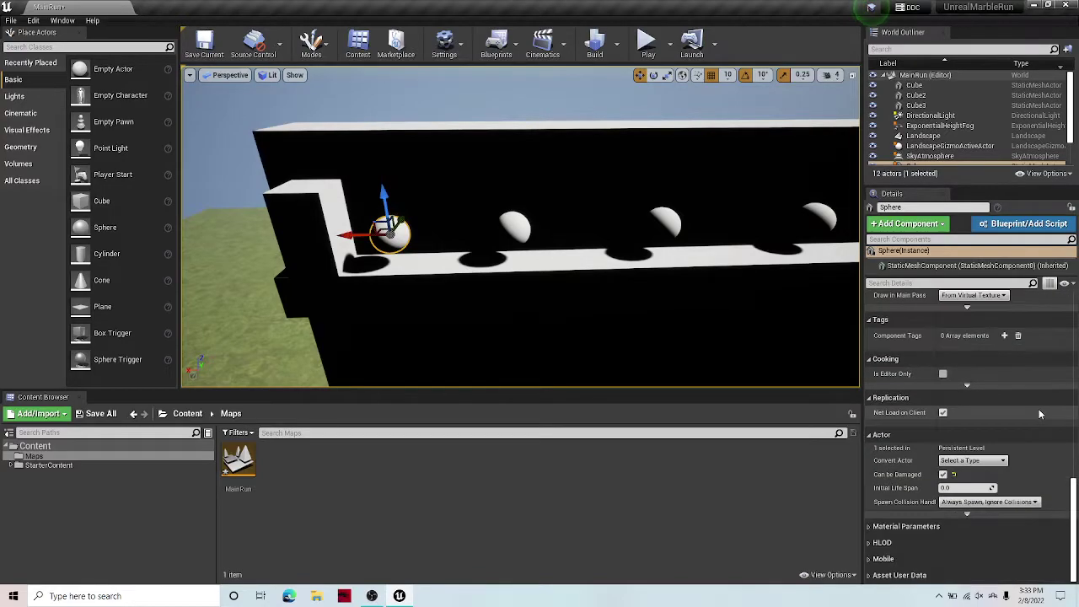
scroll(1039, 413, "up", 10)
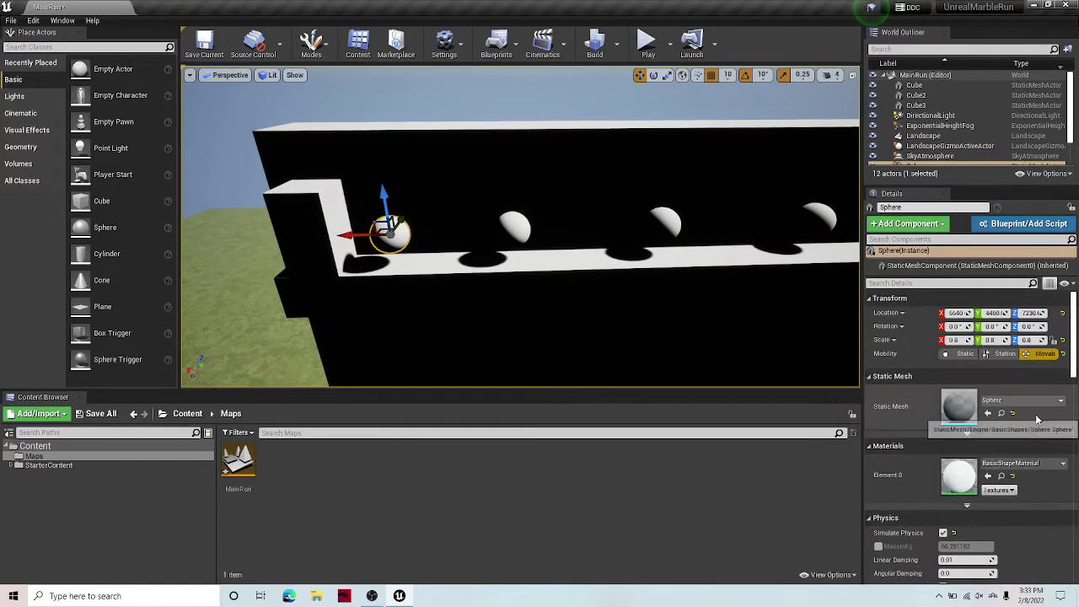
scroll(1037, 419, "down", 4)
left_click(1012, 319)
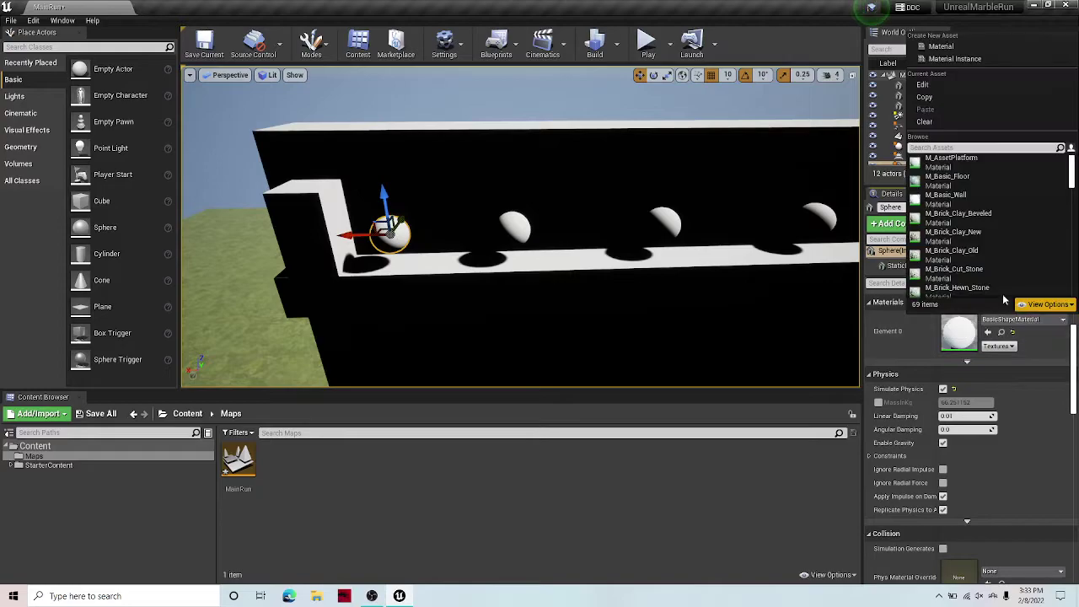
scroll(974, 215, "down", 8)
left_click(1038, 351)
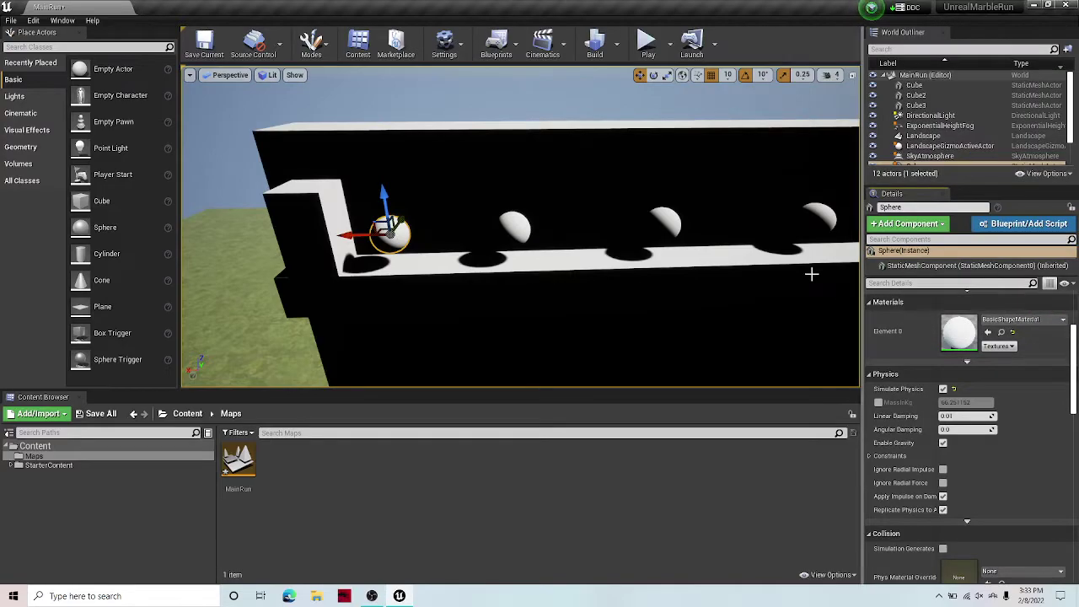
left_click(1020, 319)
left_click(956, 245)
Step: Apply the M_Concrete_Poured material to the second sphere along the ledge
left_click(524, 234)
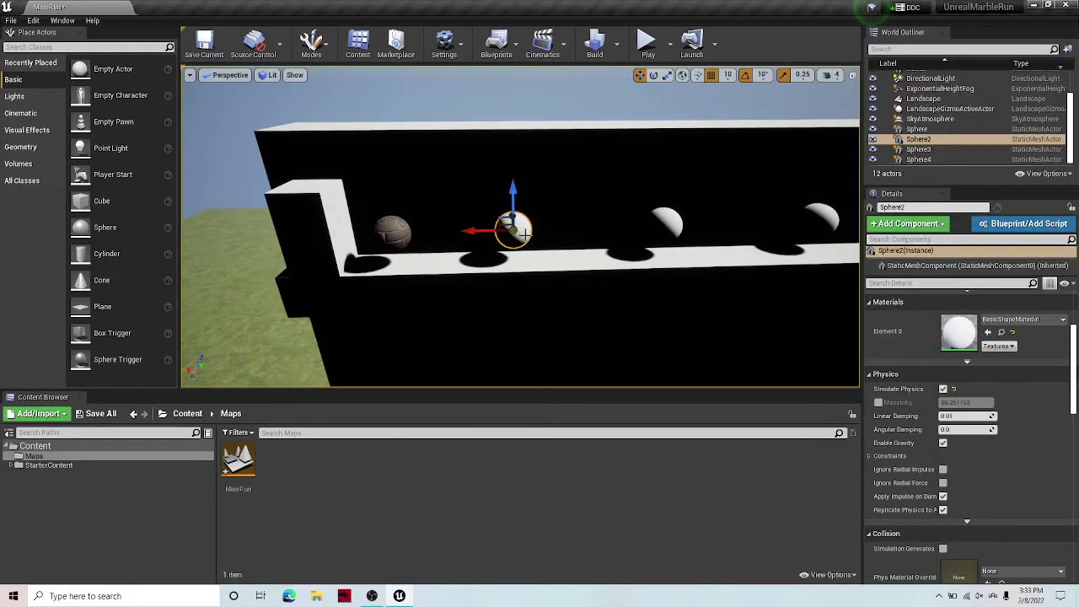
left_click(1020, 320)
scroll(1006, 241, "down", 2)
left_click(1007, 241)
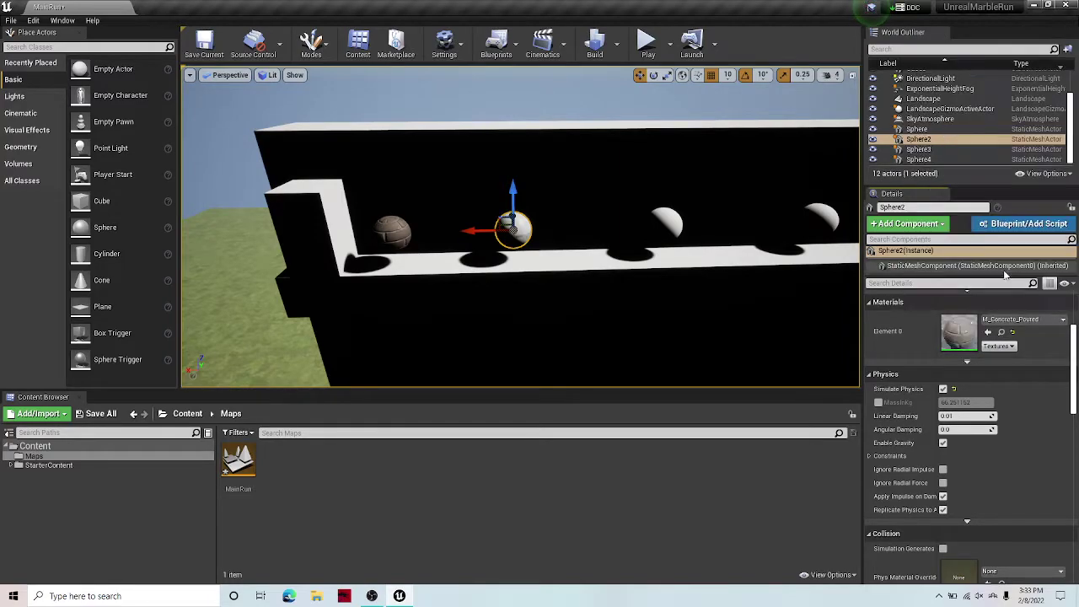
Step: Apply the M_Basic_Floor material to the third sphere along the ledge
left_click(677, 230)
right_click_drag(677, 230, 540, 346)
key("w")
key("s")
right_click_drag(565, 270, 734, 316)
left_click(1019, 319)
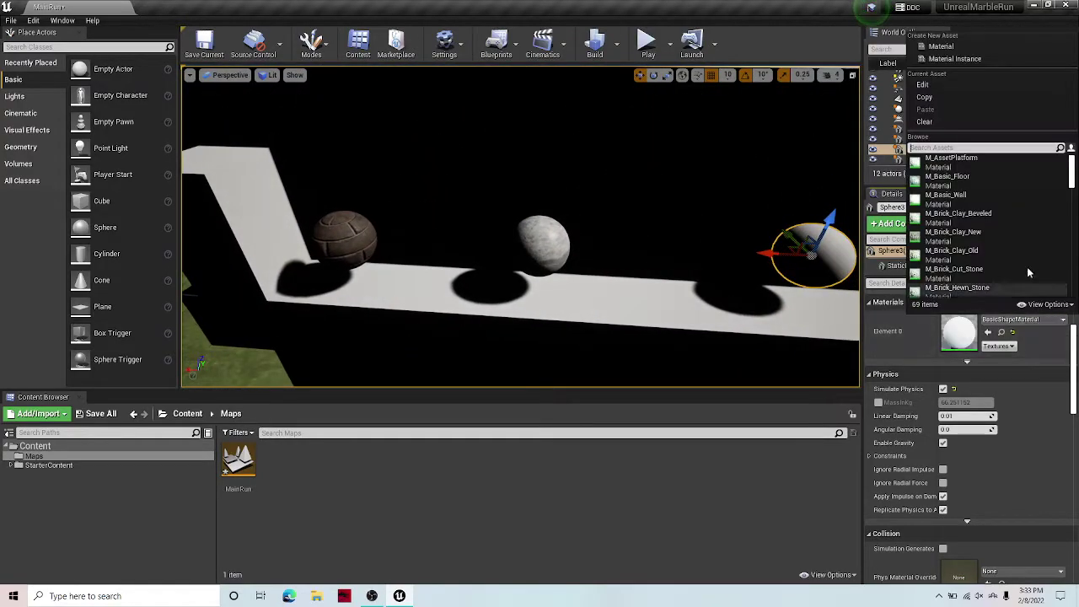
scroll(1029, 193, "down", 3)
scroll(1028, 193, "up", 3)
left_click(992, 179)
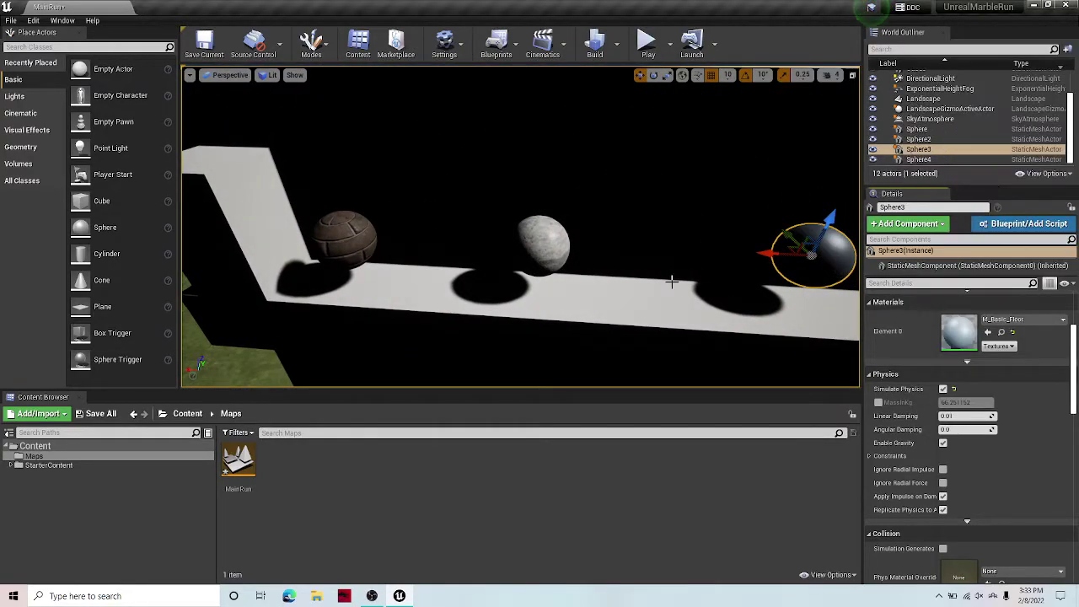
Step: Apply the M_Lamp material to the fourth sphere, farthest from the end cube
right_click_drag(672, 282, 677, 198)
left_click(732, 201)
left_click(1020, 319)
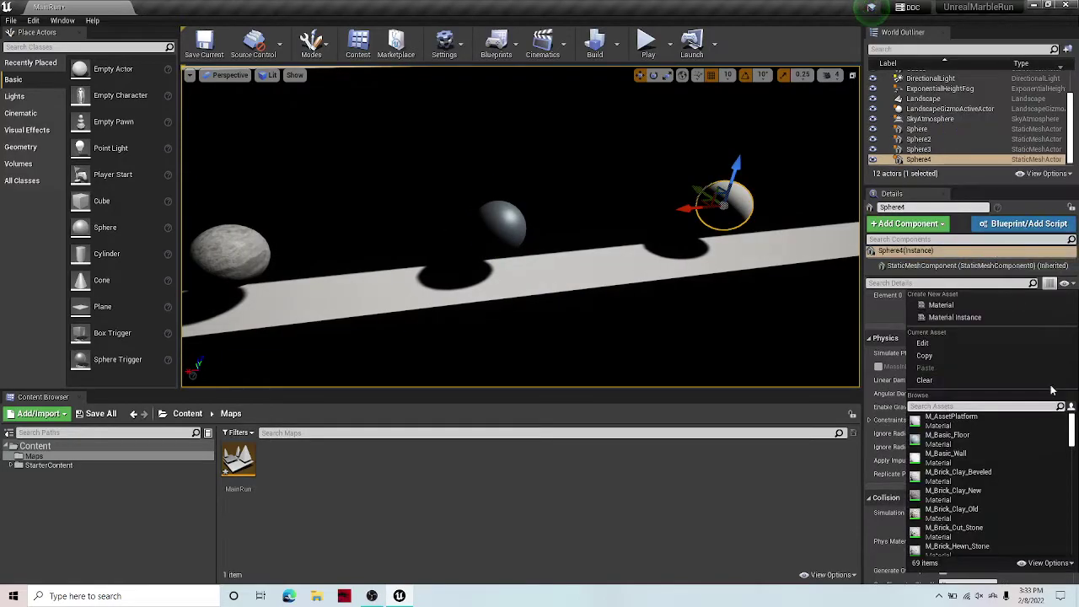
scroll(1026, 472, "down", 5)
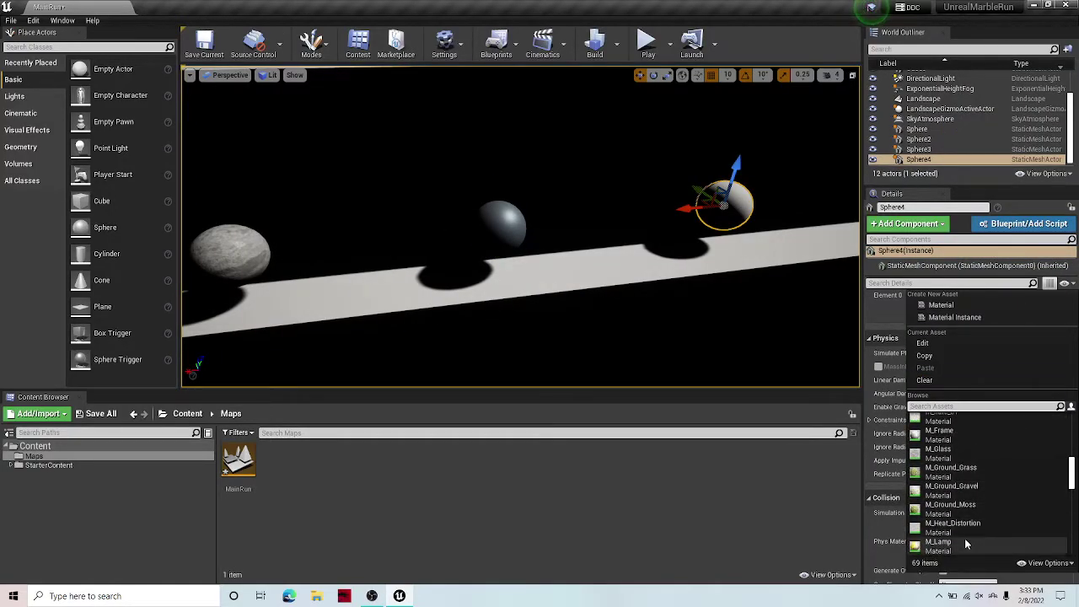
left_click(964, 538)
Step: Play-test the level to view the four marbles with their materials, then stop it
left_click(648, 42)
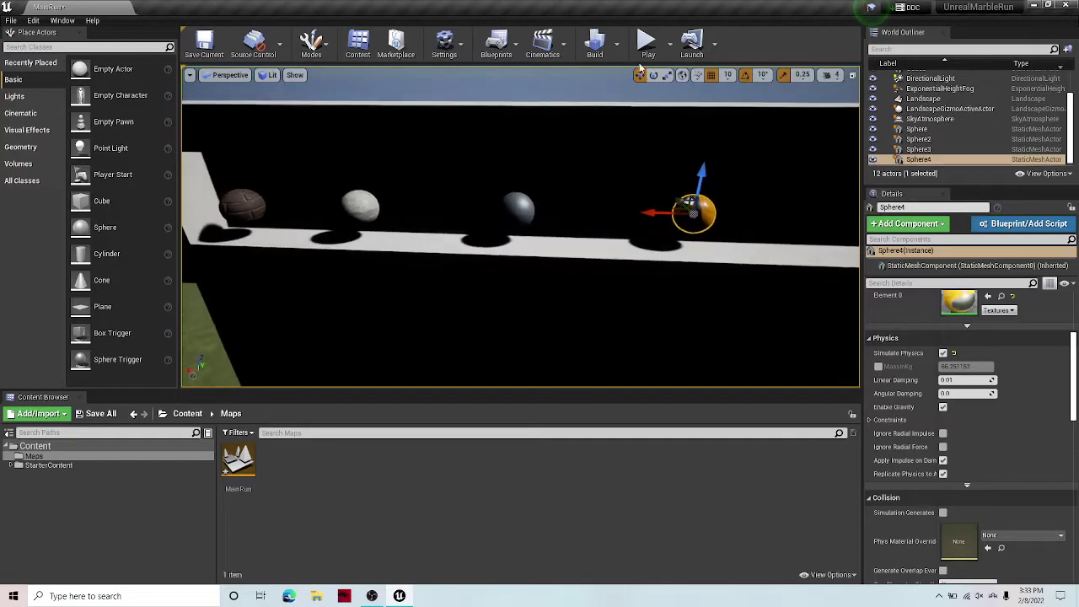
left_click(651, 72)
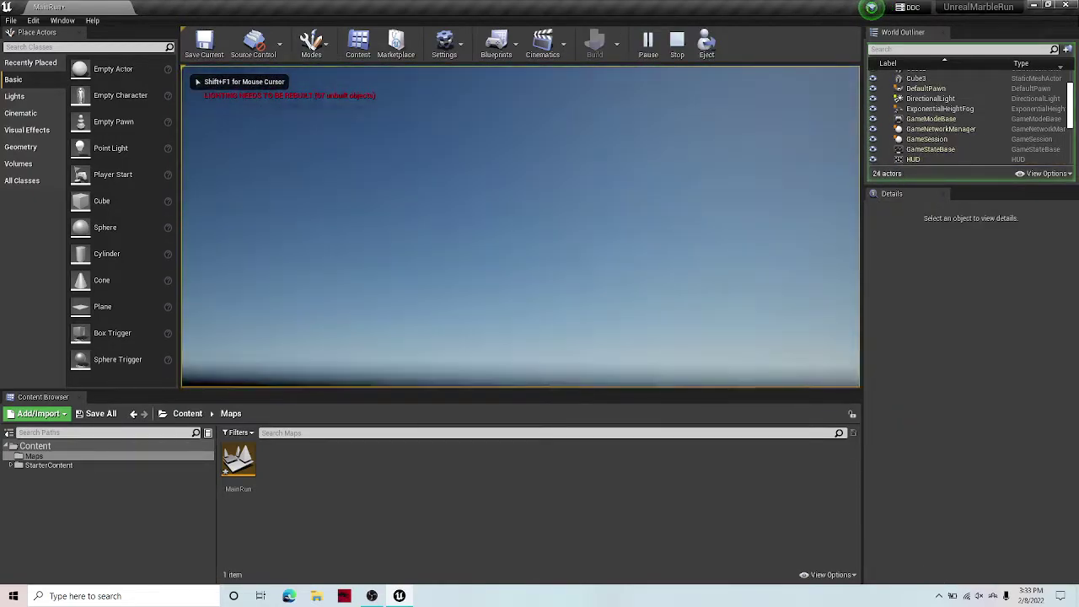
key("Escape")
right_click_drag(609, 200, 649, 203)
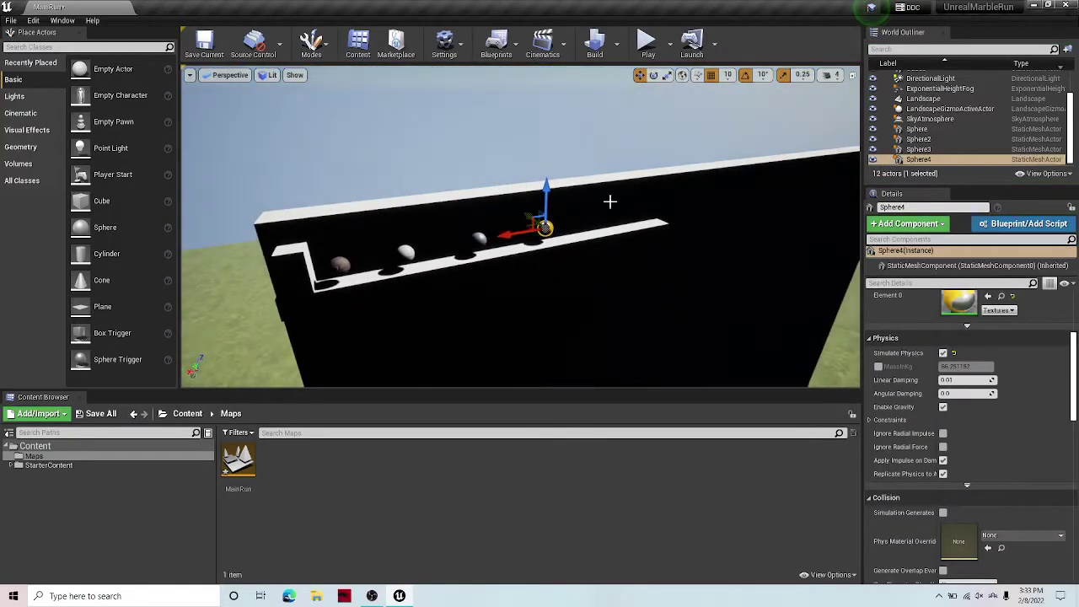
Step: Select the long ledge beneath the marbles for editing
left_click(594, 247)
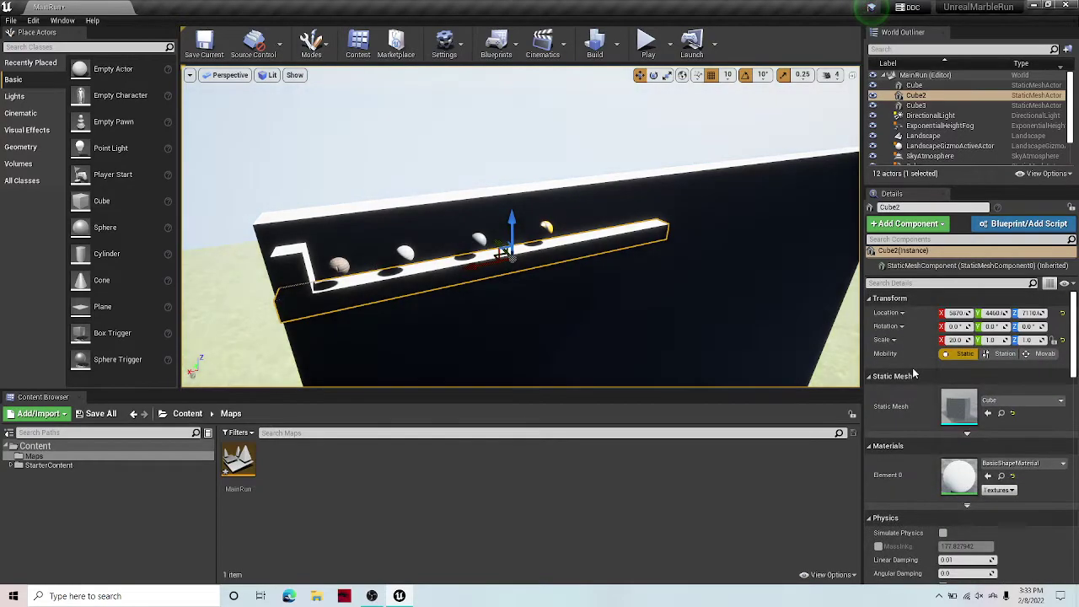
right_click_drag(821, 228, 784, 278)
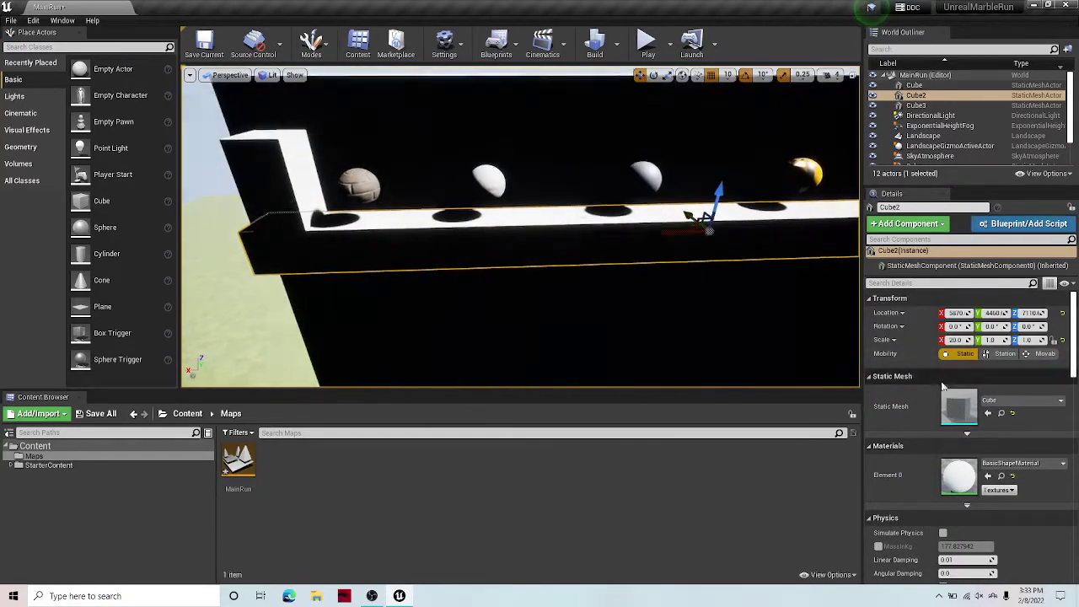
scroll(912, 379, "down", 1)
scroll(915, 377, "up", 1)
right_click_drag(674, 295, 703, 291)
right_click_drag(506, 147, 510, 120)
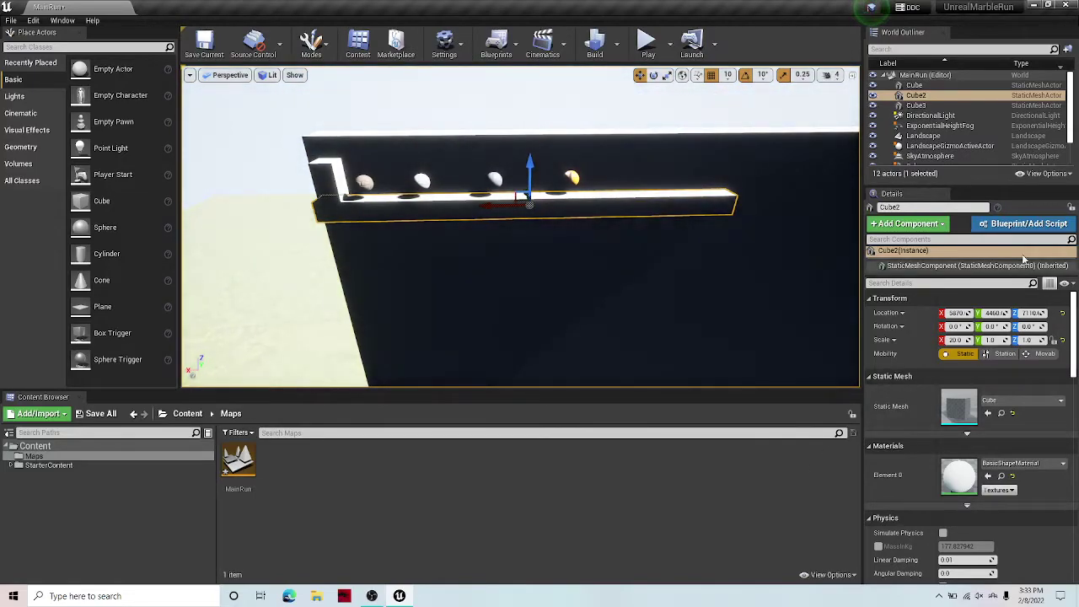
left_click(654, 76)
left_click(639, 75)
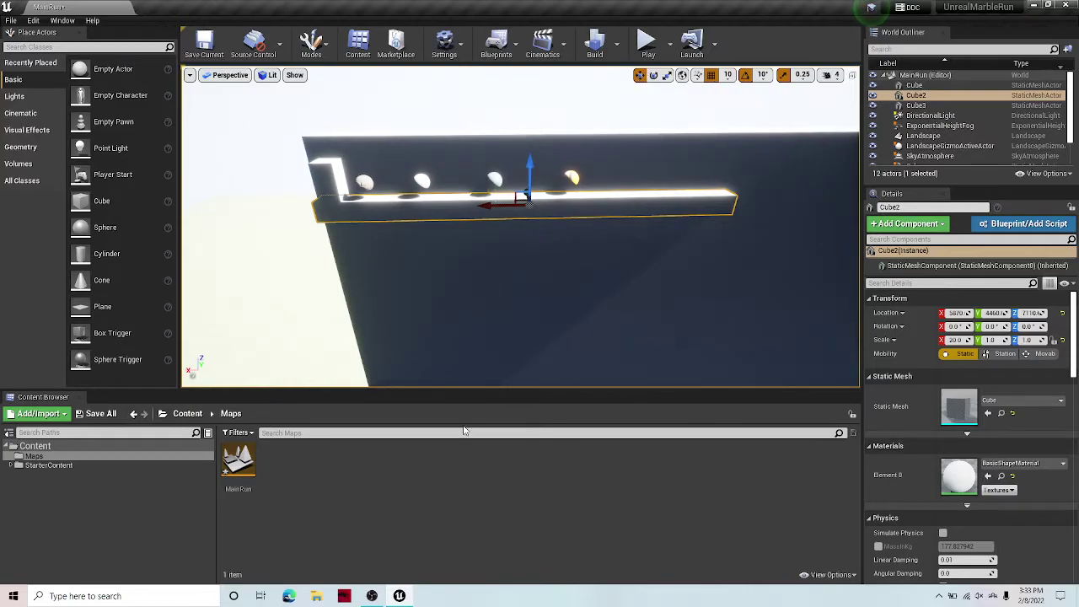
left_click(906, 224)
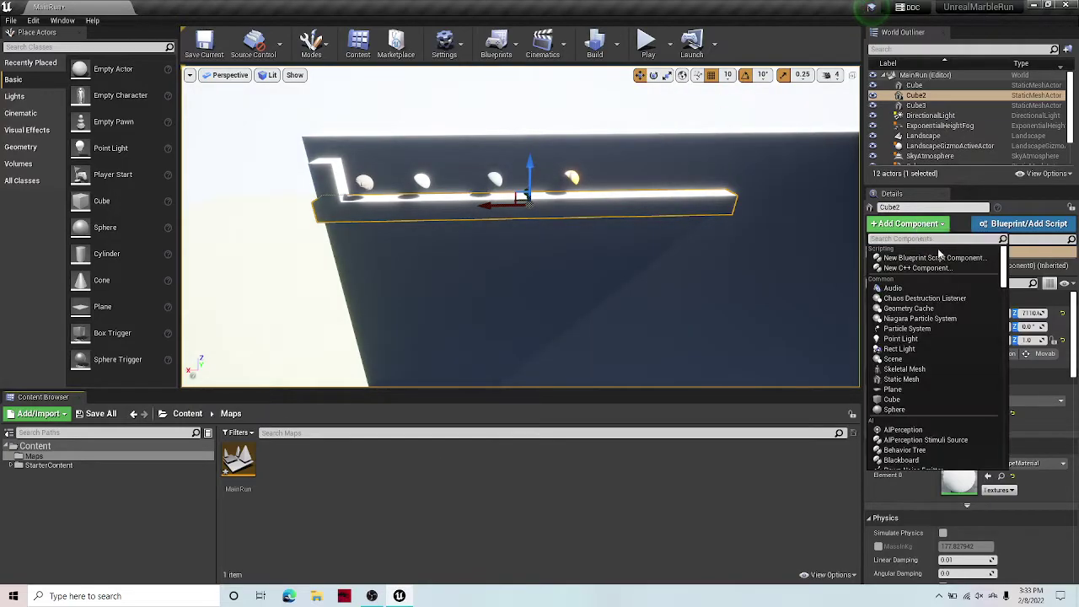
type("mo")
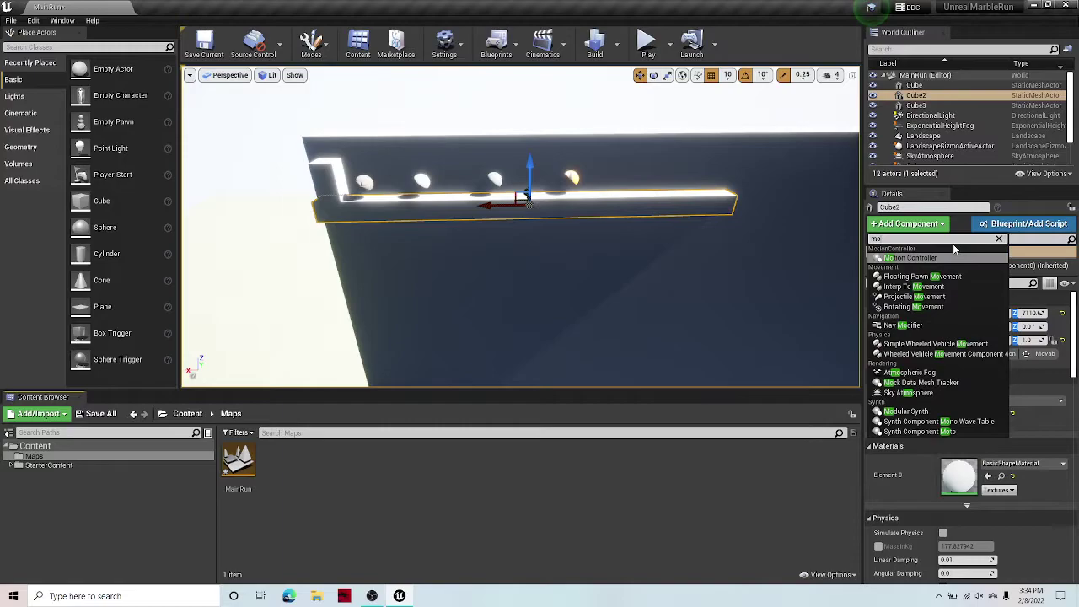
type("v")
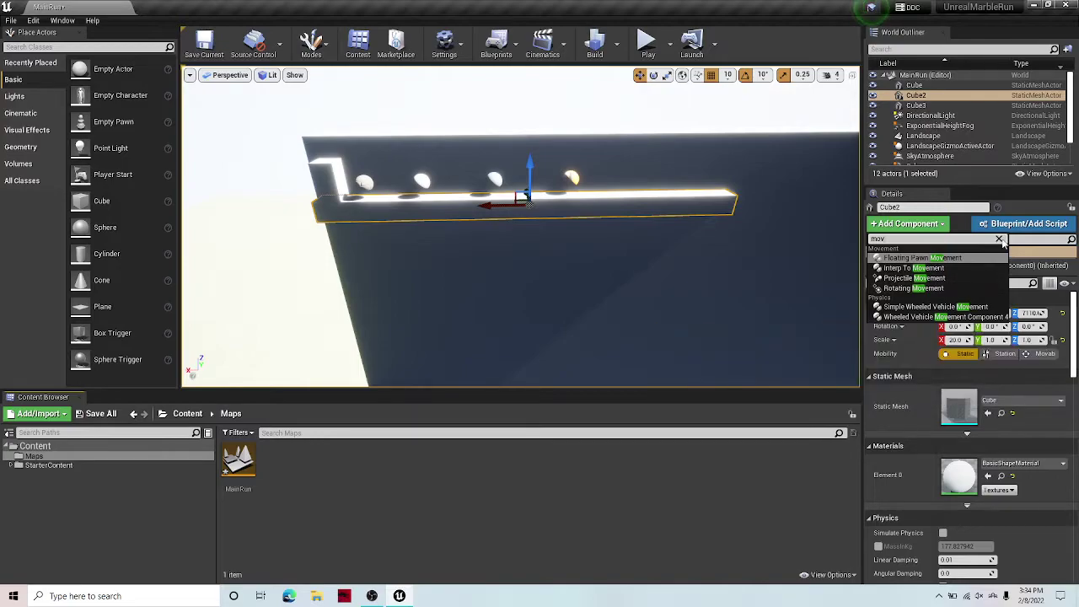
left_click(999, 239)
left_click(1023, 224)
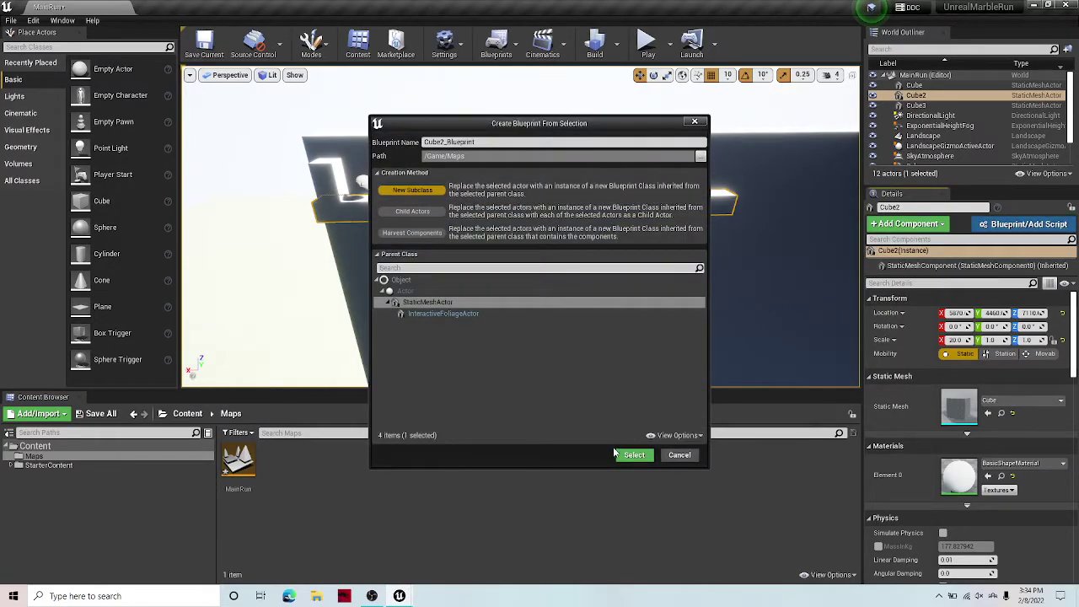
left_click(671, 460)
Step: Tilt the ledge by setting its Y rotation to 1°
mouse_move(641, 203)
right_mouse_down()
mouse_move(628, 190)
mouse_move(640, 203)
right_mouse_up()
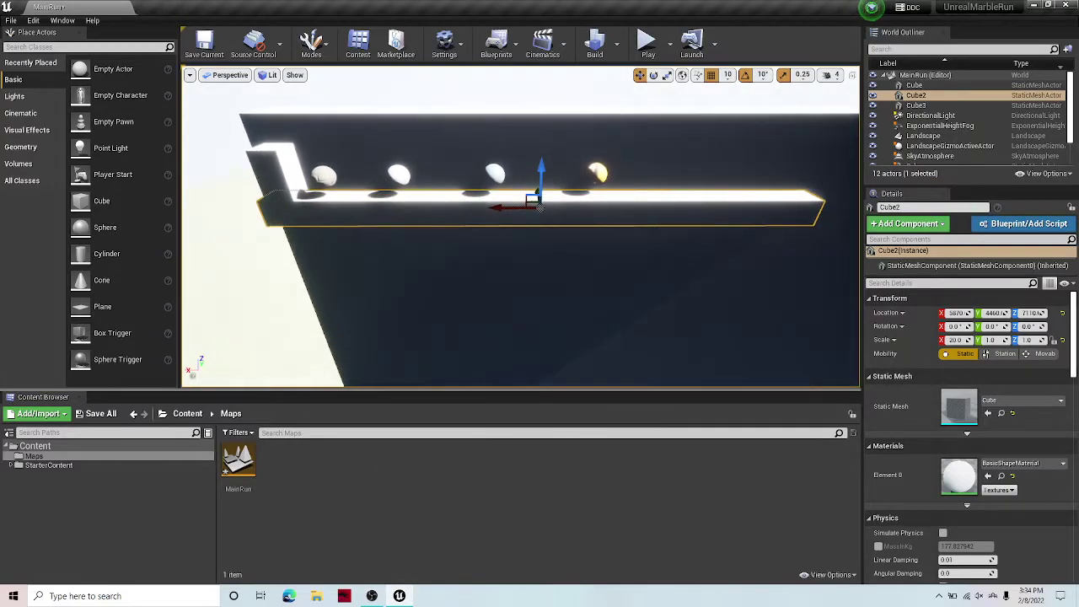
left_click(653, 75)
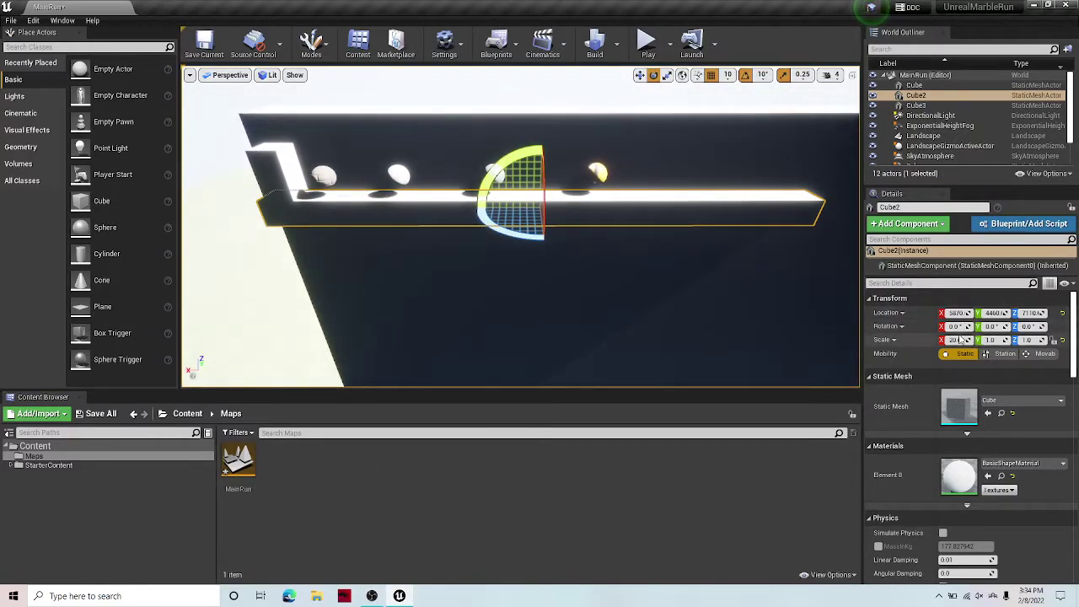
left_click_drag(988, 327, 988, 327)
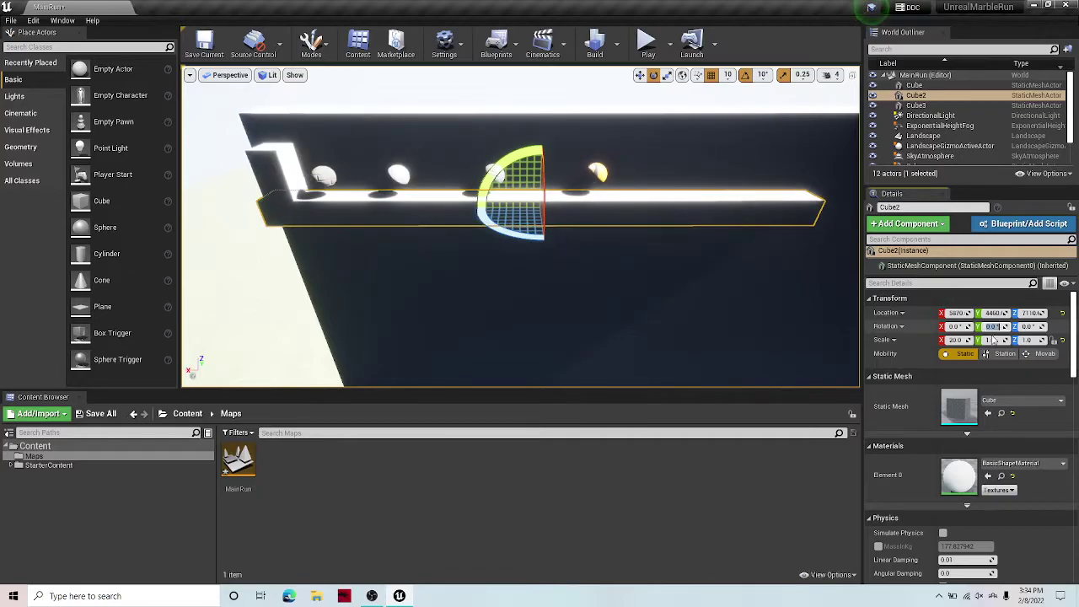
type("1")
key("Return")
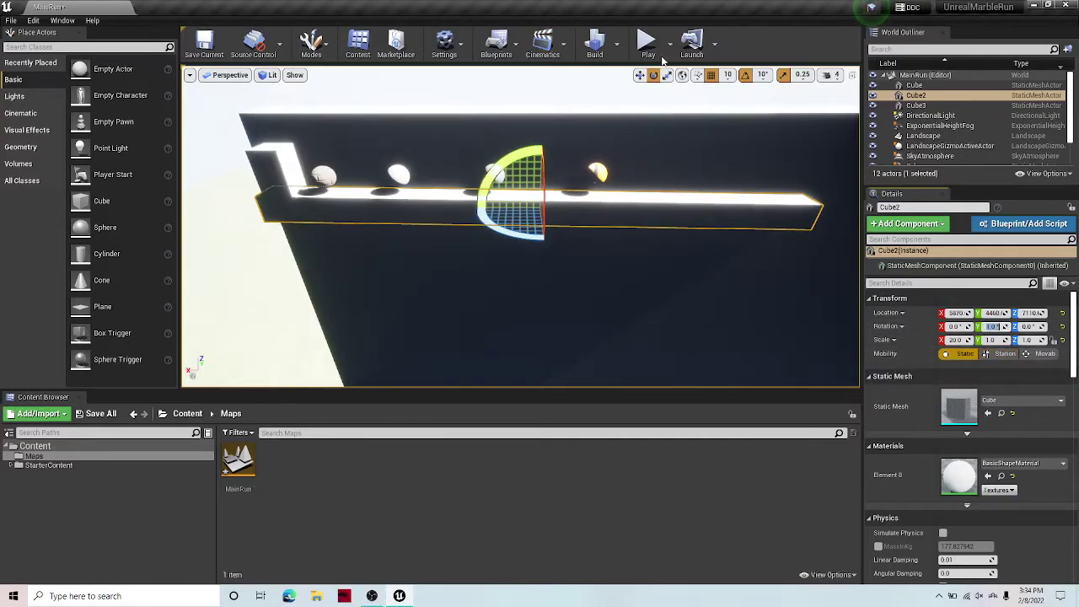
Step: Play-test the level to watch how the marbles move on the tilted ledge
left_click(646, 42)
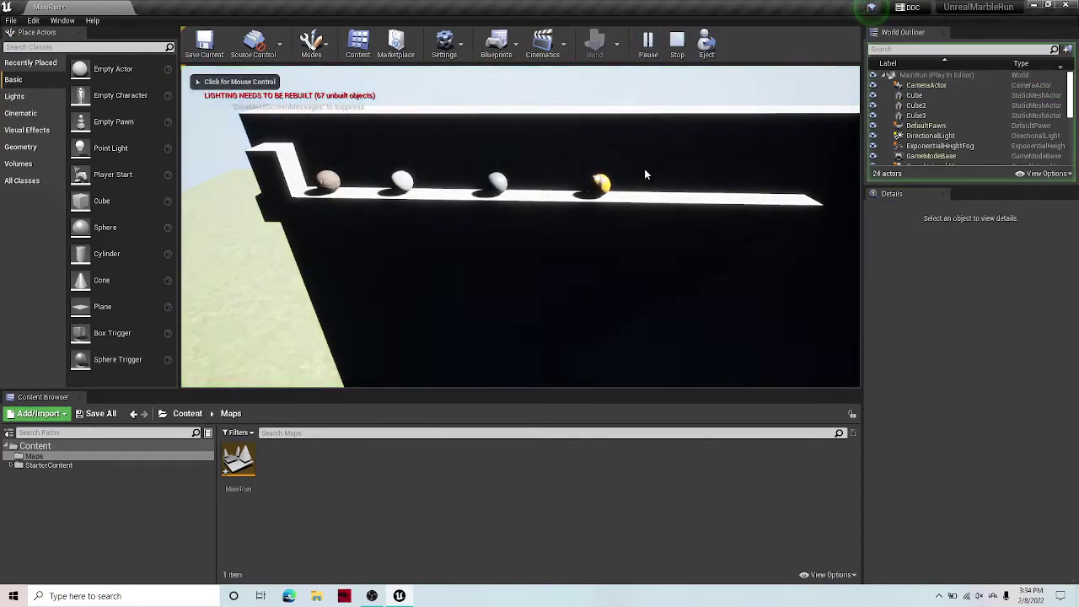
left_click(645, 165)
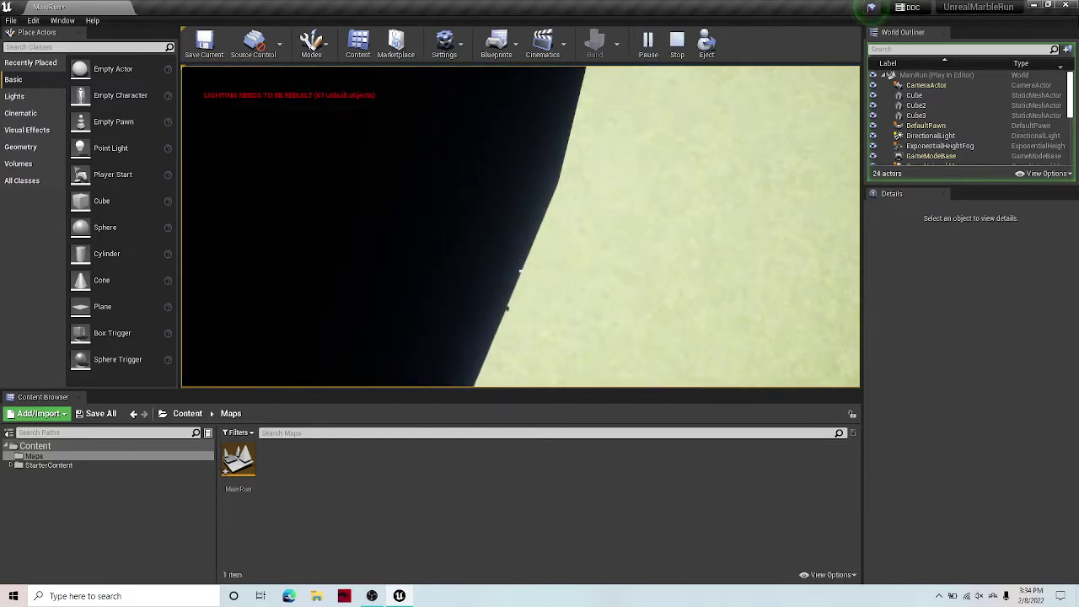
key("Escape")
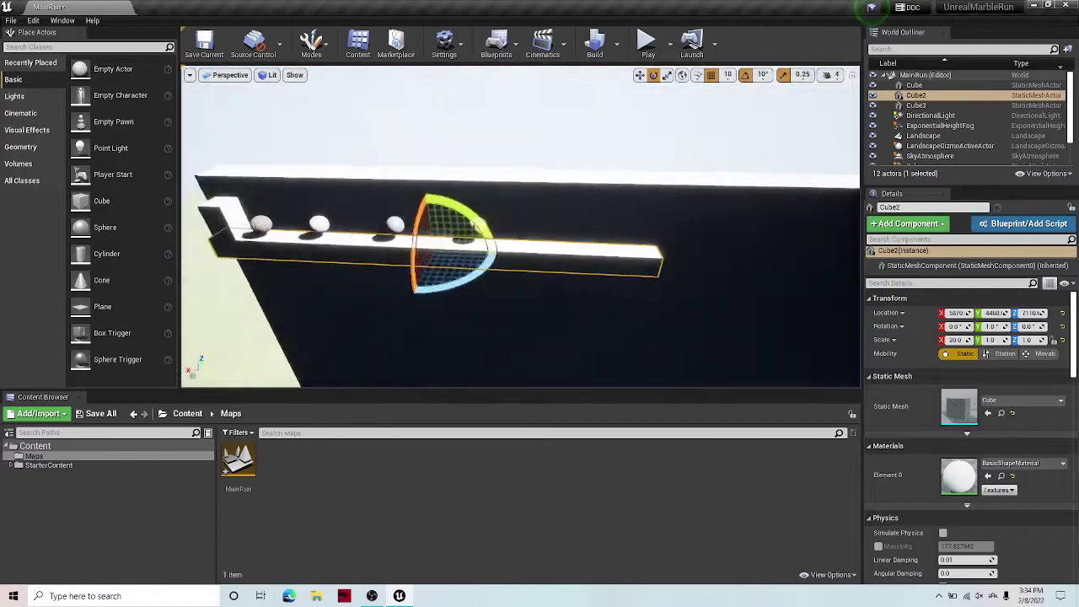
Step: Duplicate the tilted ledge and place the copy beyond its far end along the wall, about X 3980
left_click(641, 76)
left_click_drag(478, 250, 816, 268)
right_click_drag(689, 217, 619, 200)
Step: Set the original ledge's Y rotation to 5°, lower it to about Z 7020, and lower the two marbles farthest from the end cube
left_click(514, 161)
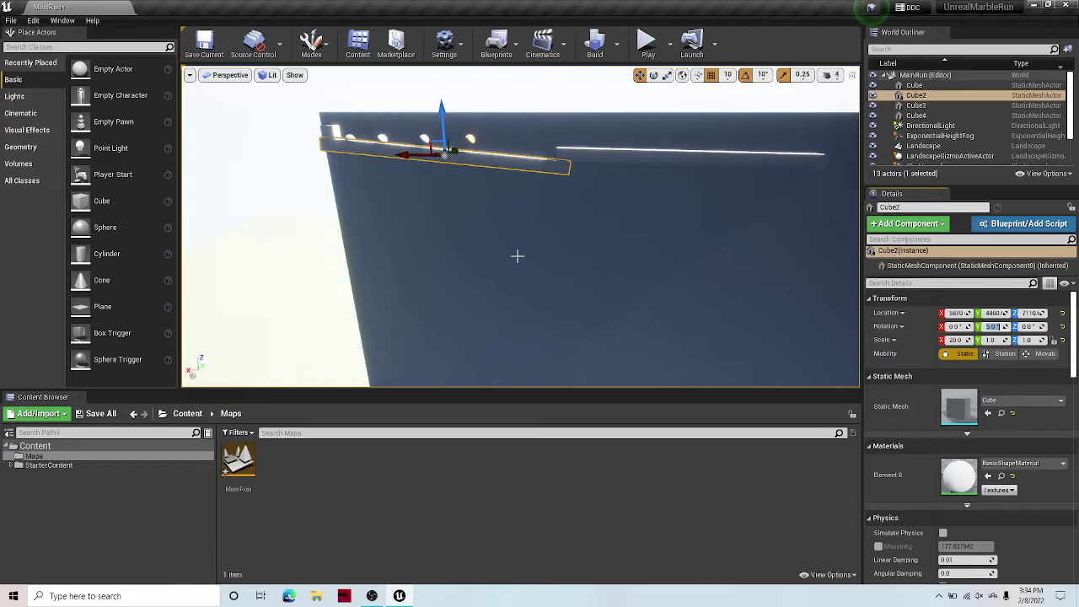
left_click_drag(441, 135, 442, 137)
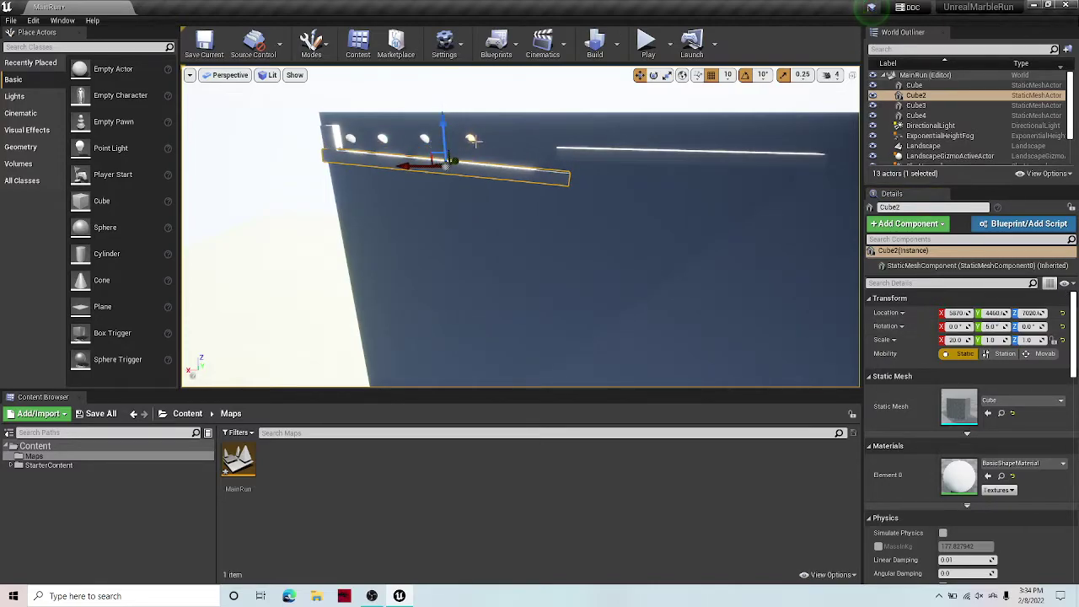
left_click(470, 139)
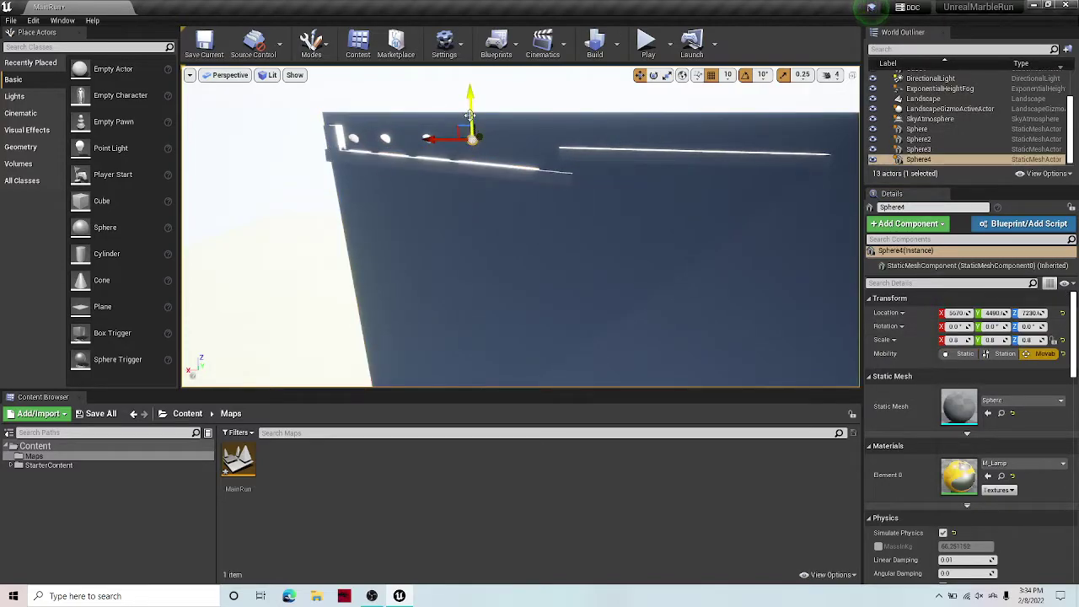
left_click(426, 139)
Step: Set the second ledge's Y rotation to -20° and move it below the first ledge's far end, about X 4400, Z 6720
left_click(641, 154)
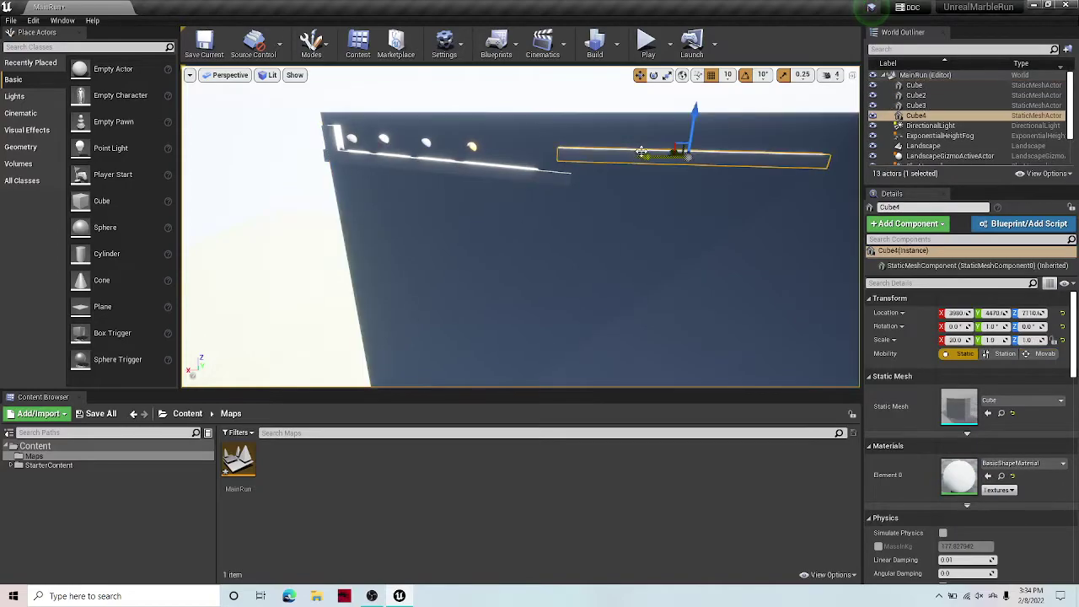
left_click_drag(692, 126, 687, 169)
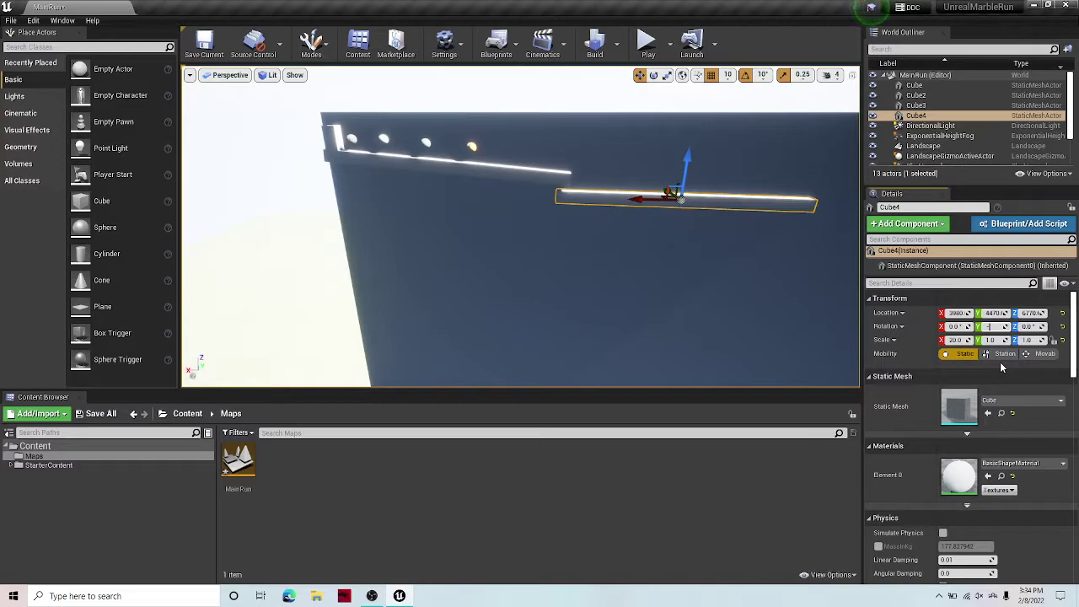
key("Return")
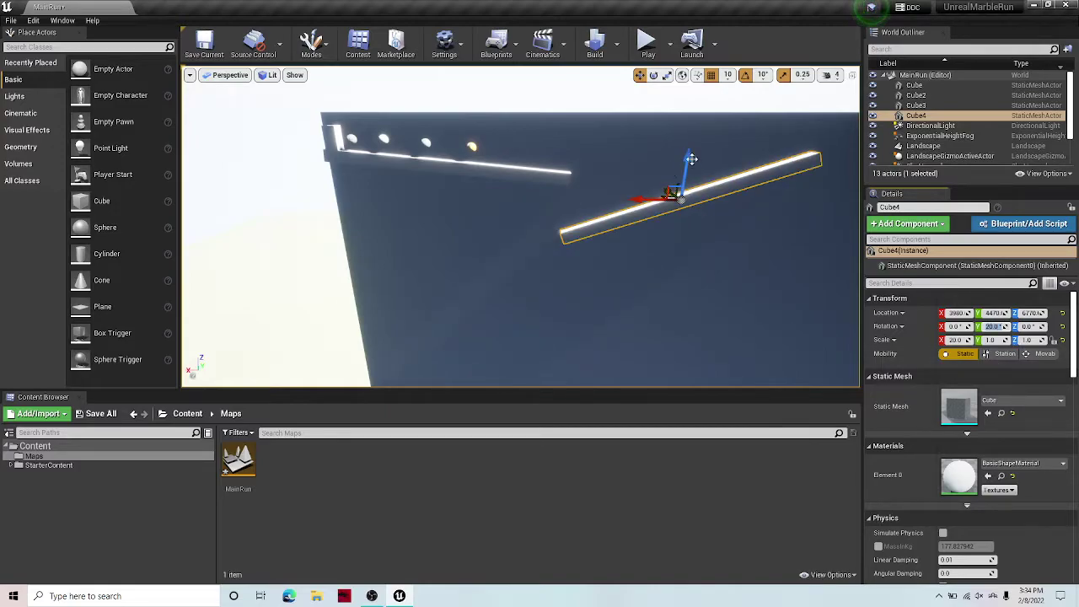
left_click_drag(691, 159, 680, 171)
left_click_drag(638, 209, 581, 209)
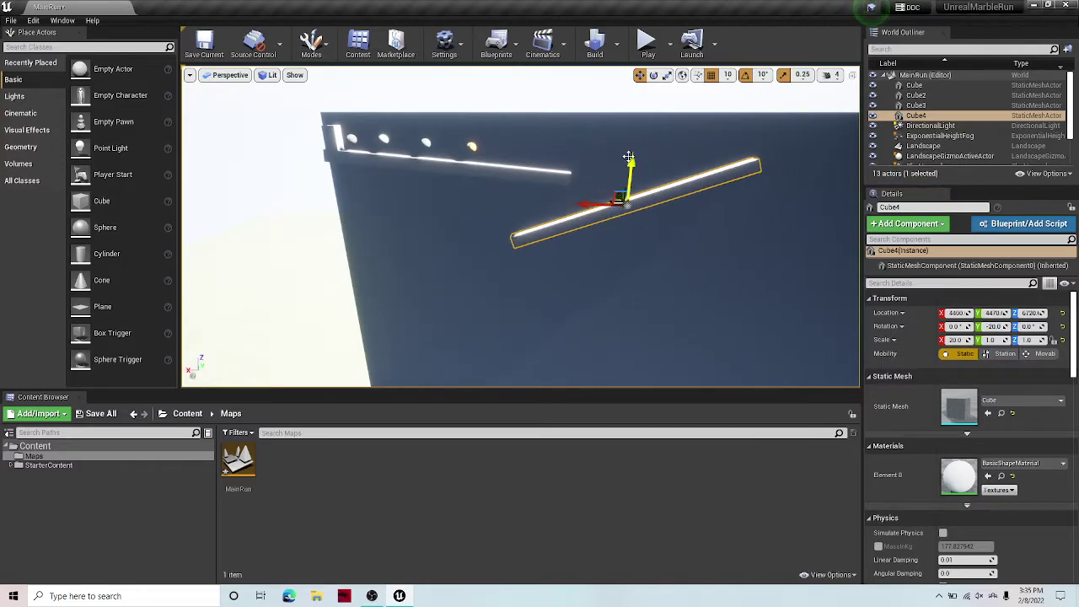
Step: Duplicate the first ledge lower on the wall at about Z 5990, and copy the end cube down to that ledge's outer end
left_click(469, 160)
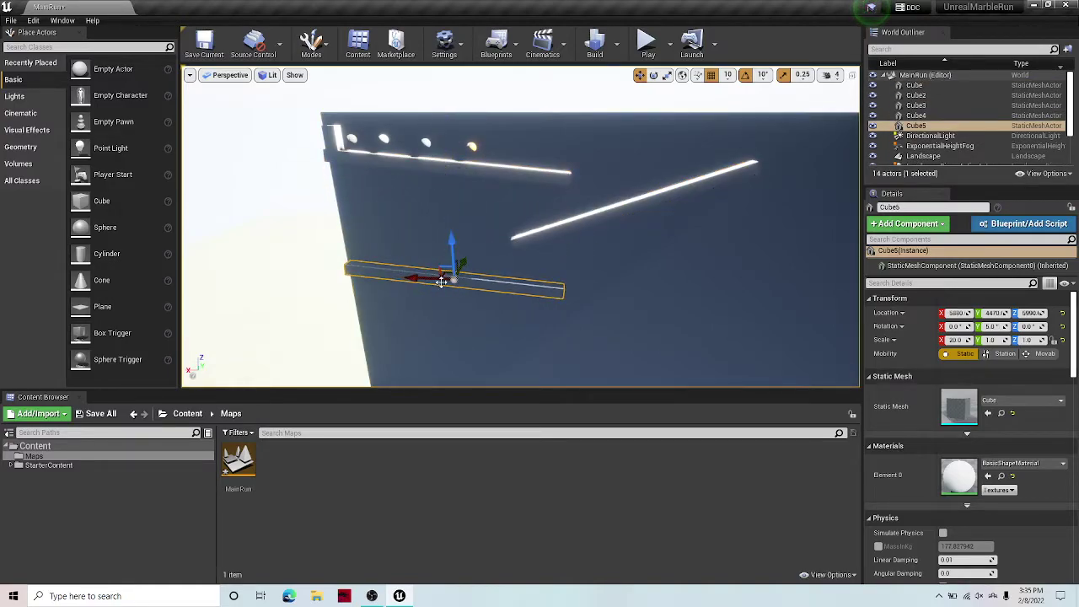
right_click_drag(502, 244, 456, 244)
left_click(394, 146)
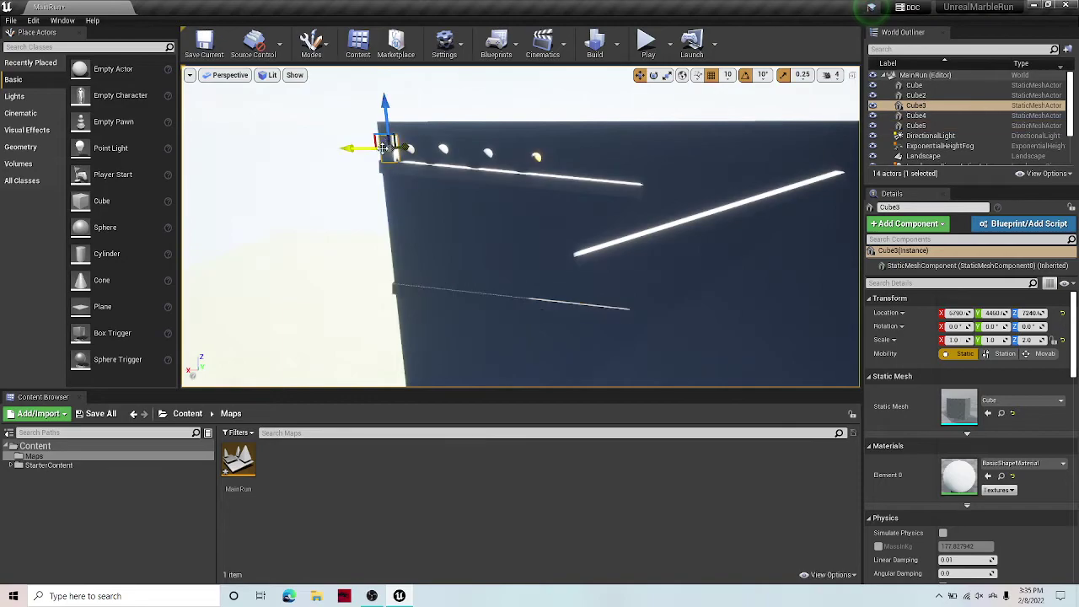
left_click_drag(387, 114, 387, 170, "alt")
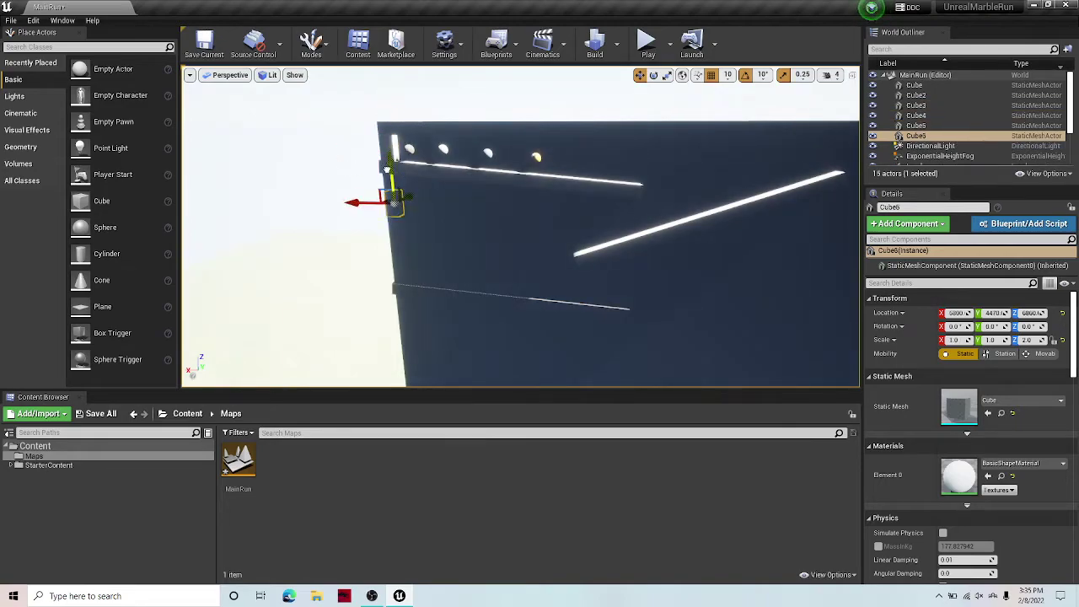
Step: Play-test the level to watch the marbles travel over the three ledges, and inspect the wall from its end
left_click(648, 44)
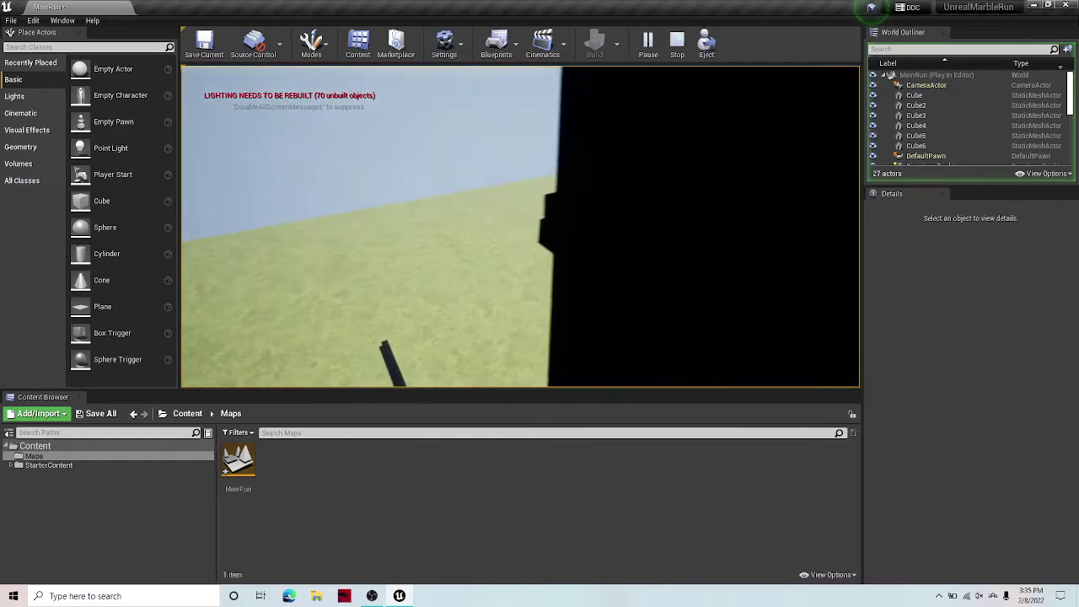
key("Escape")
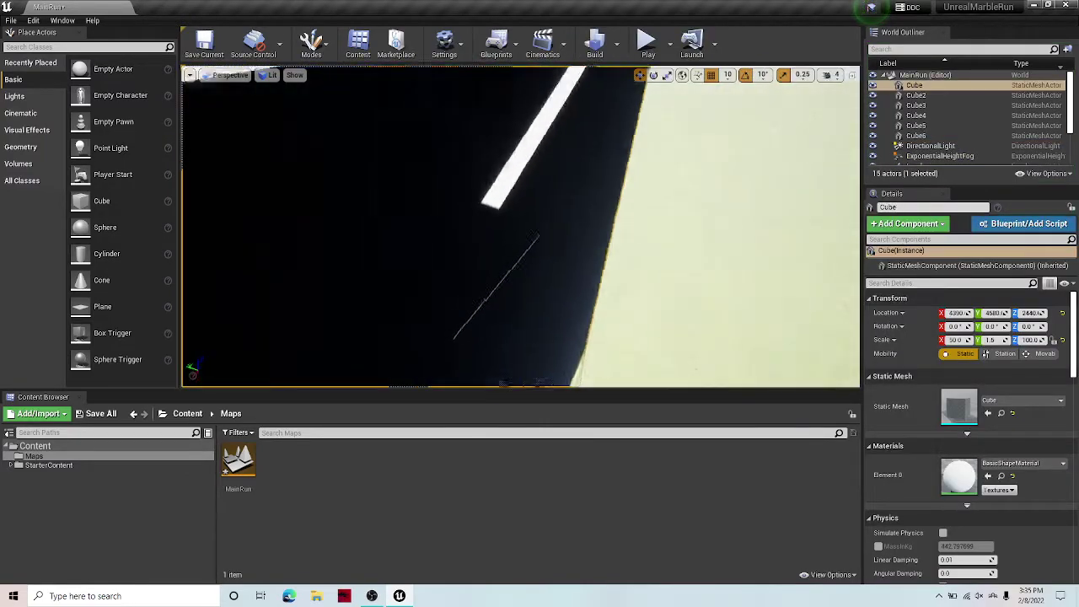
right_click_drag(484, 188, 456, 161)
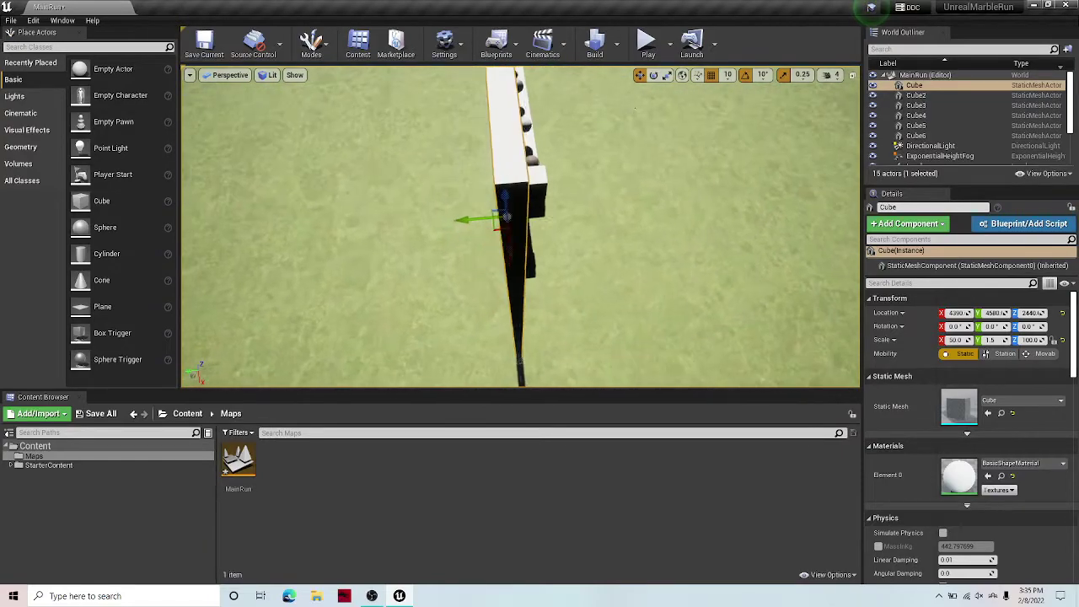
Step: Duplicate the tall wall and move the copy to about Y 4320, so the ledges and marbles sit between both walls
right_click_drag(484, 188, 484, 188)
right_click_drag(487, 272, 487, 272)
key("ctrl+w")
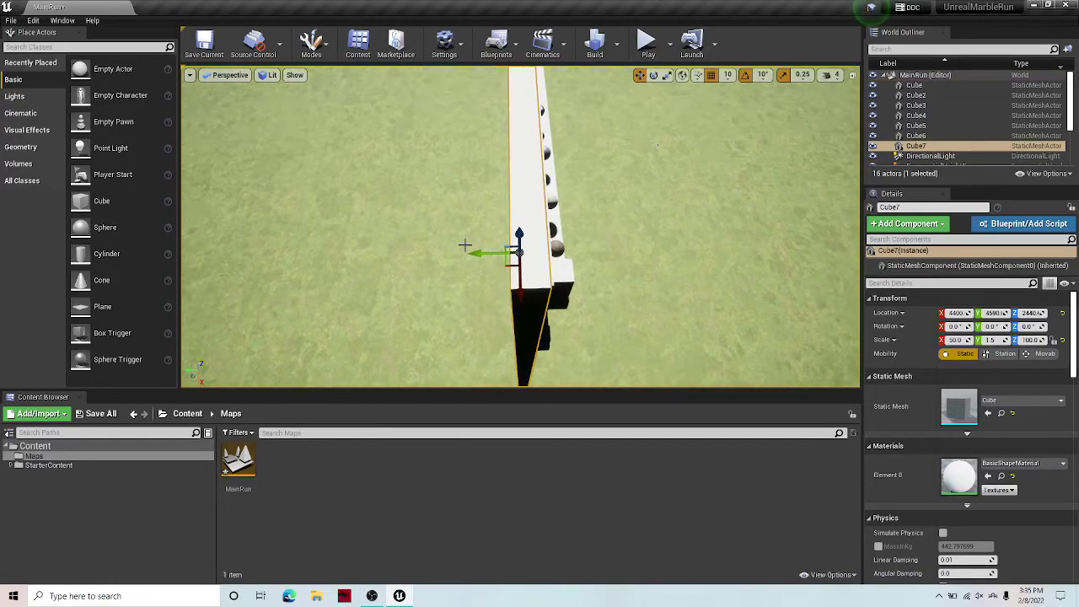
left_click_drag(477, 254, 484, 259, "shift")
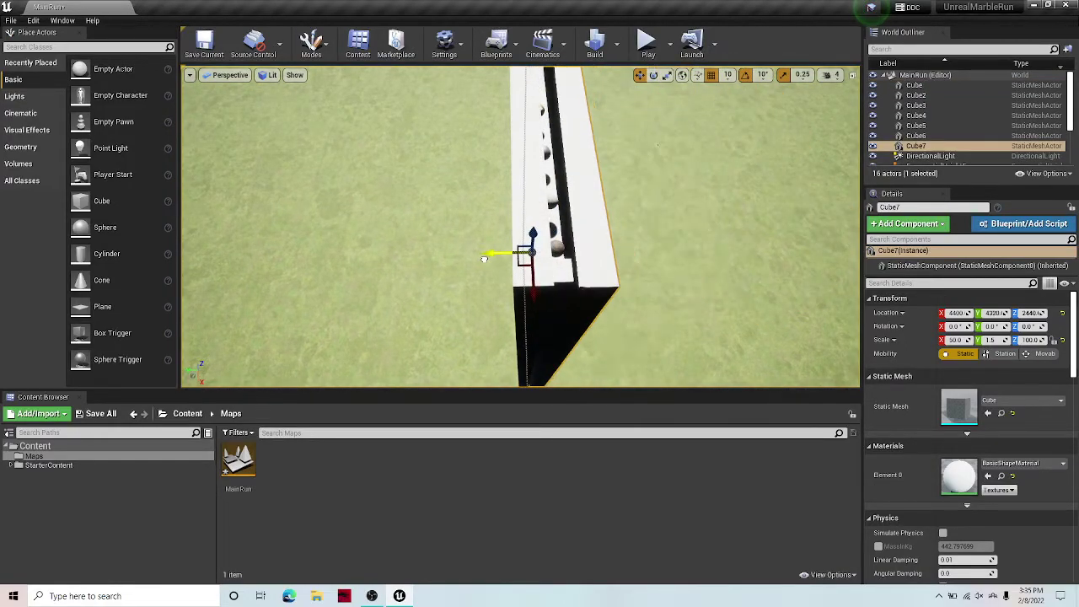
right_click_drag(484, 259, 484, 259)
Step: Turn off Cast Shadow on both the duplicated front wall and the original wall
scroll(1027, 391, "down", 7)
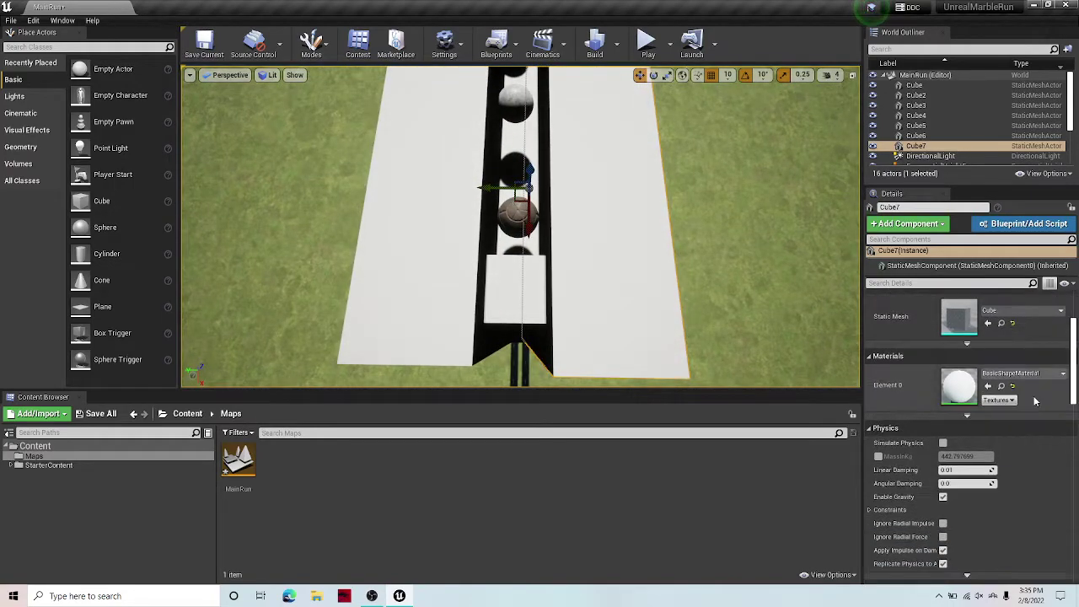
scroll(1020, 375, "down", 5)
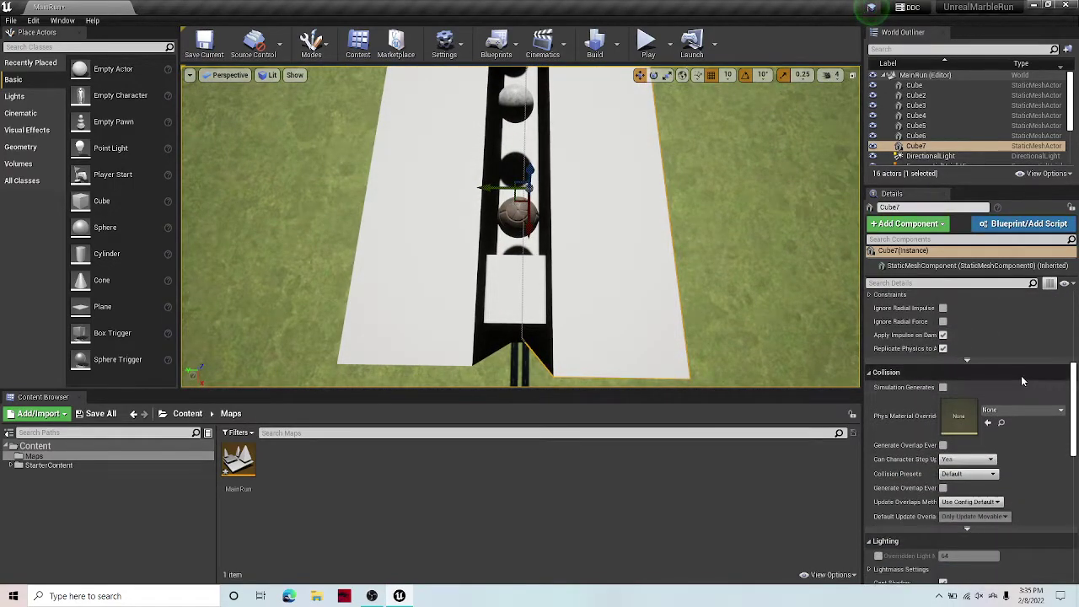
scroll(1020, 375, "down", 5)
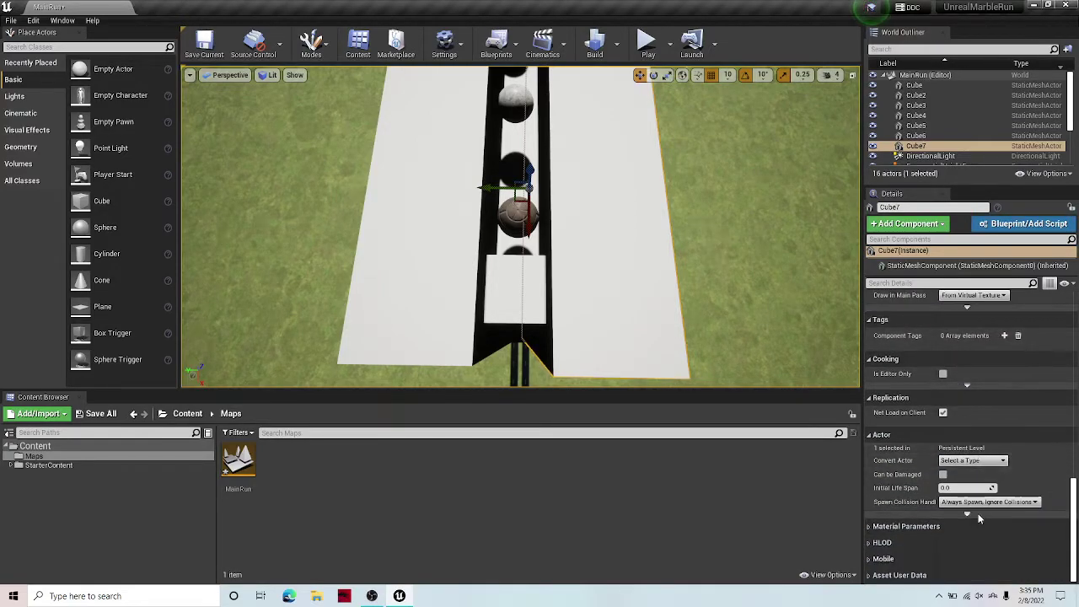
left_click(968, 516)
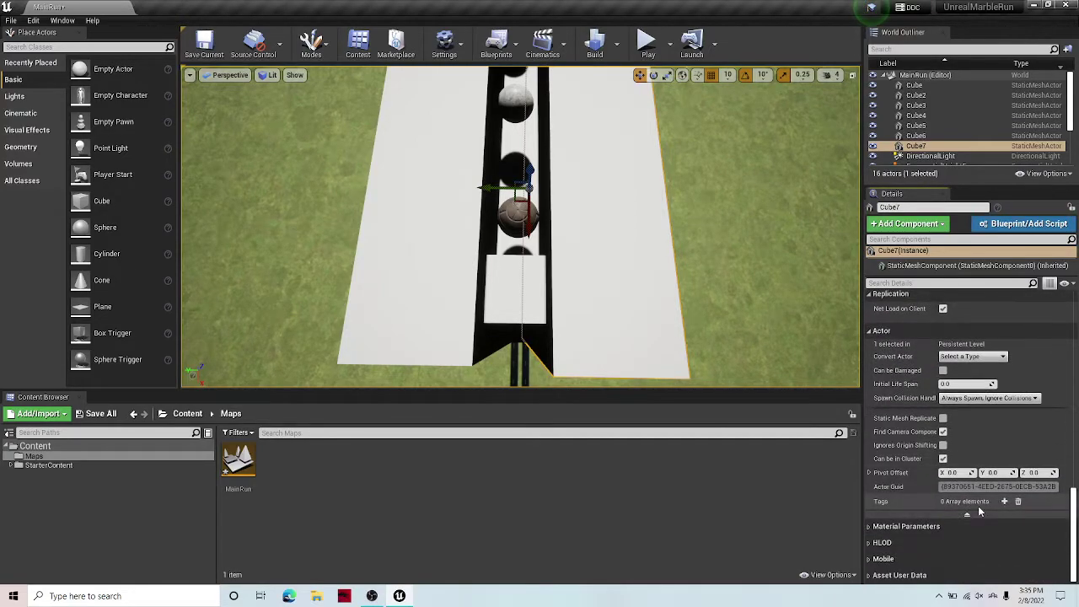
scroll(953, 539, "down", 2)
scroll(961, 505, "up", 5)
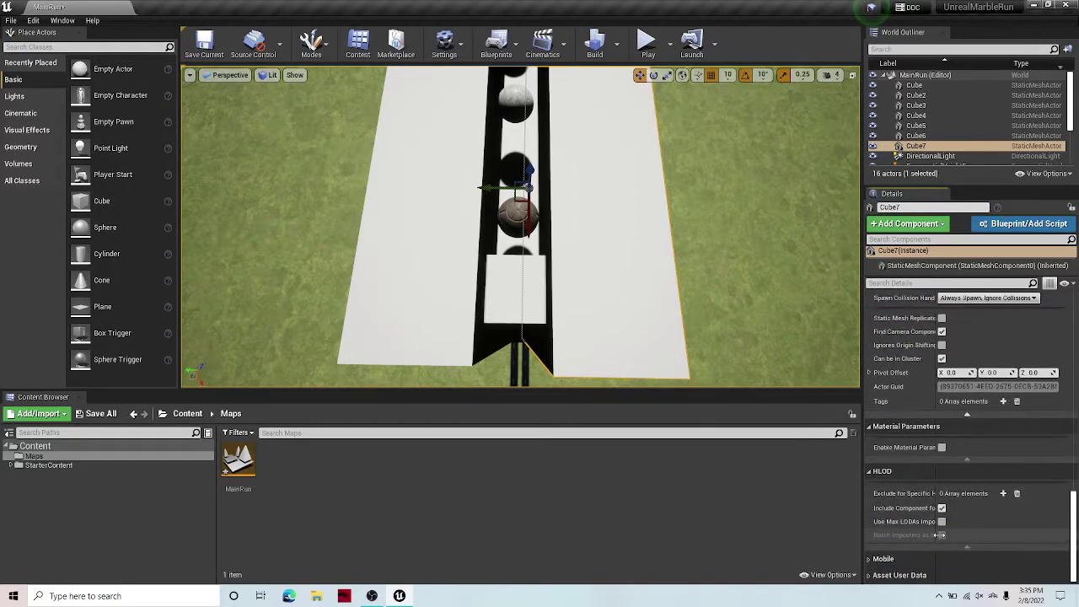
scroll(973, 447, "up", 6)
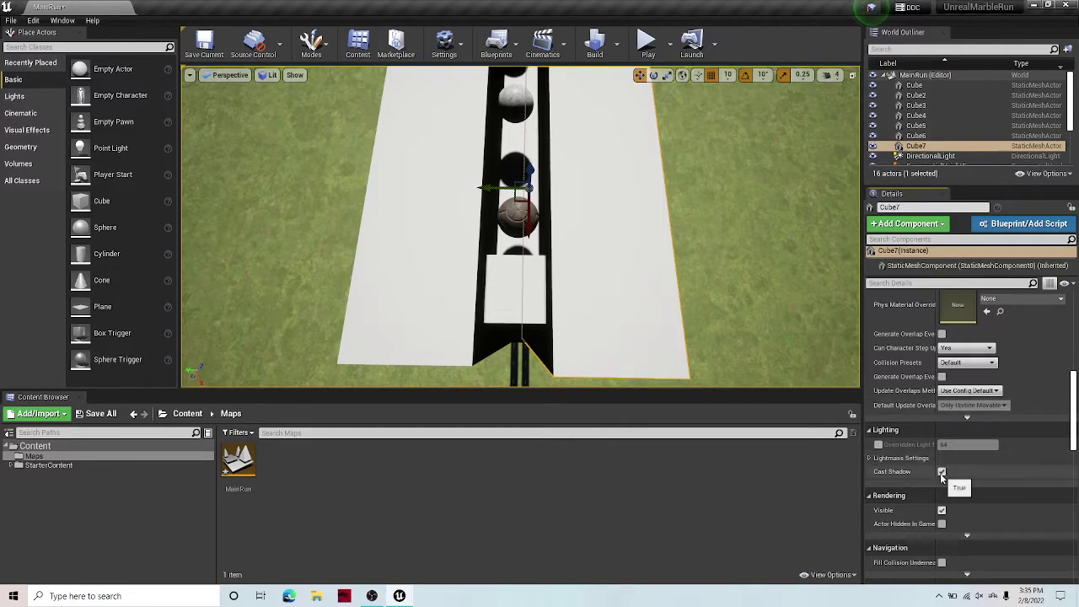
left_click(408, 241)
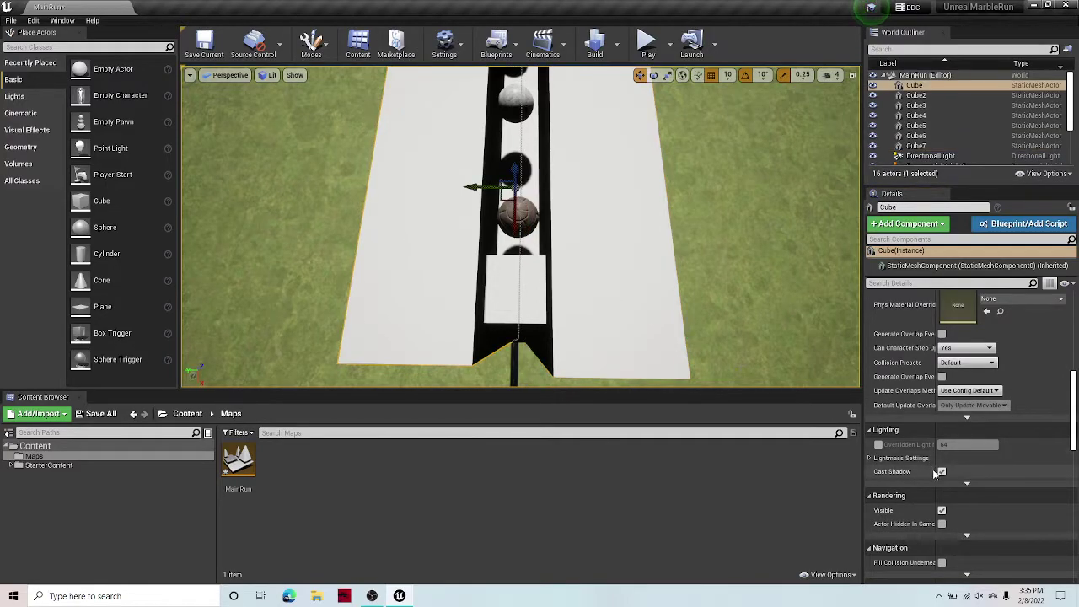
left_click(644, 305)
scroll(976, 486, "up", 2)
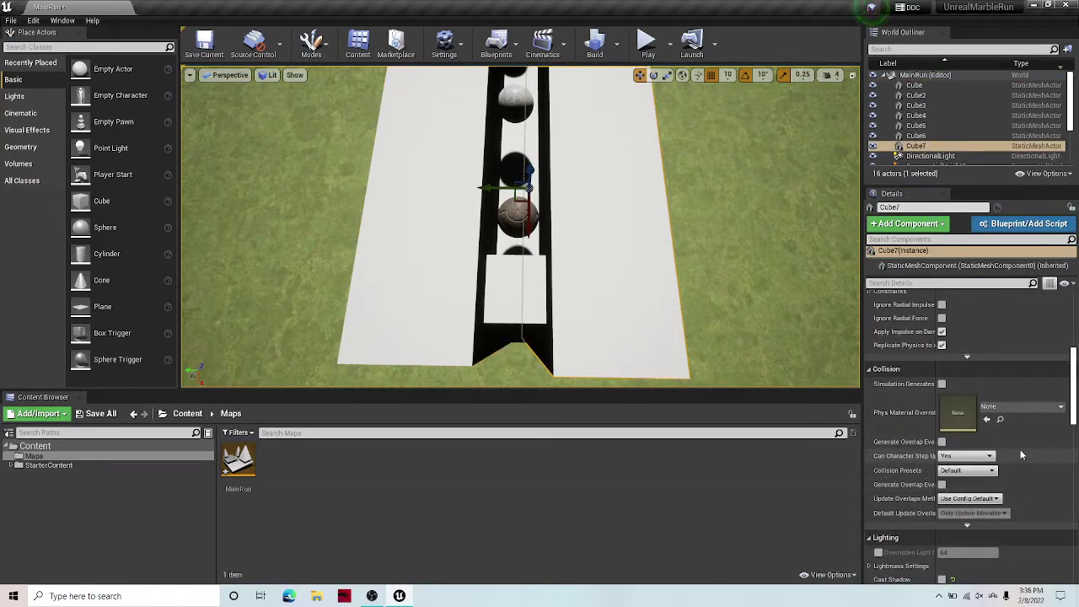
Step: Turn off Visible for the duplicated front wall so it acts as an invisible barrier
scroll(1020, 449, "down", 1)
scroll(1020, 449, "down", 2)
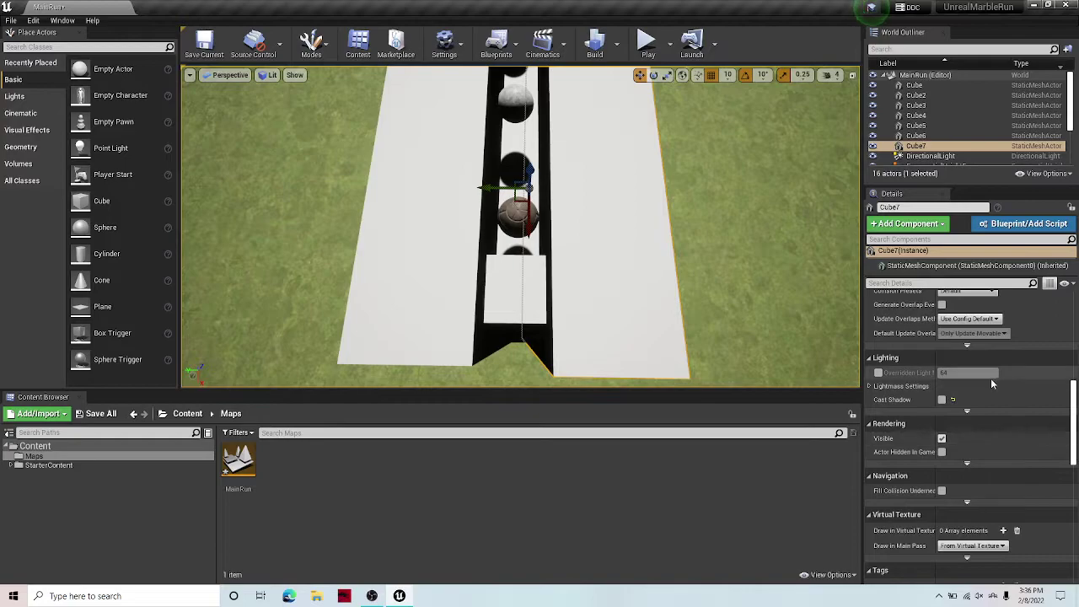
left_click(942, 439)
Step: Play-test the level to watch the marbles roll between the wall and the invisible barrier
right_click_drag(775, 240, 615, 228)
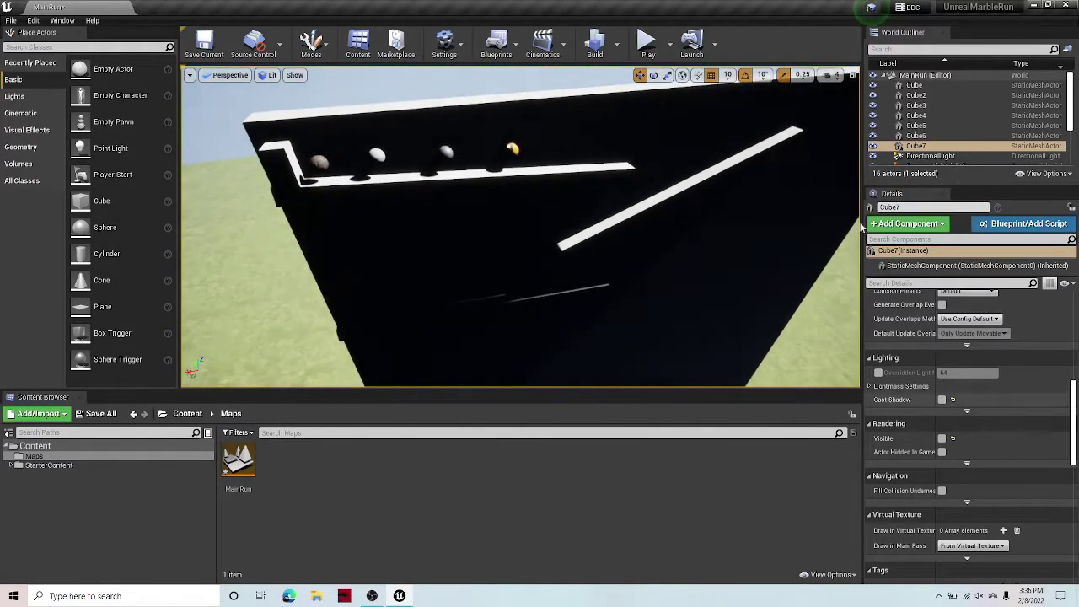
left_click(647, 43)
left_click(707, 110)
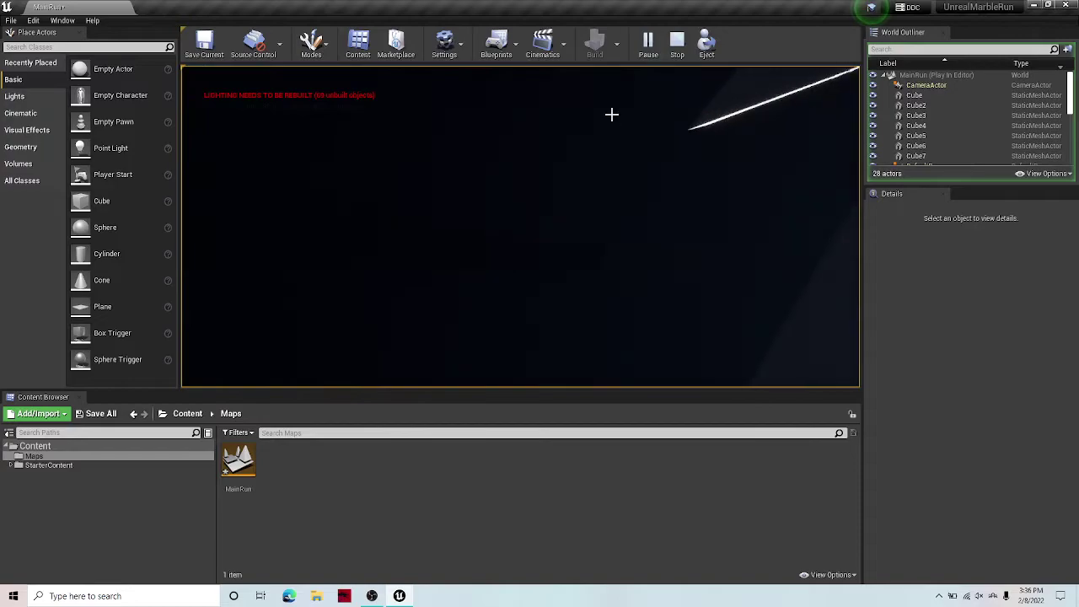
key("Escape")
Step: Build only the lighting for the level
right_click_drag(612, 115, 590, 75)
left_click(615, 43)
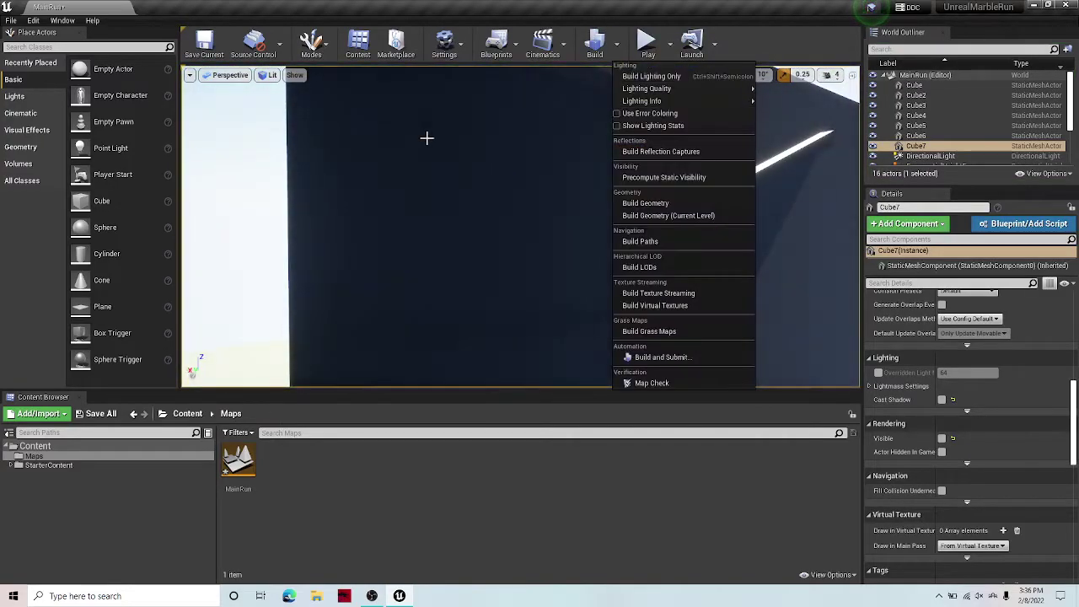
mouse_move(427, 138)
right_mouse_down()
mouse_move(506, 138)
mouse_move(439, 135)
right_mouse_up()
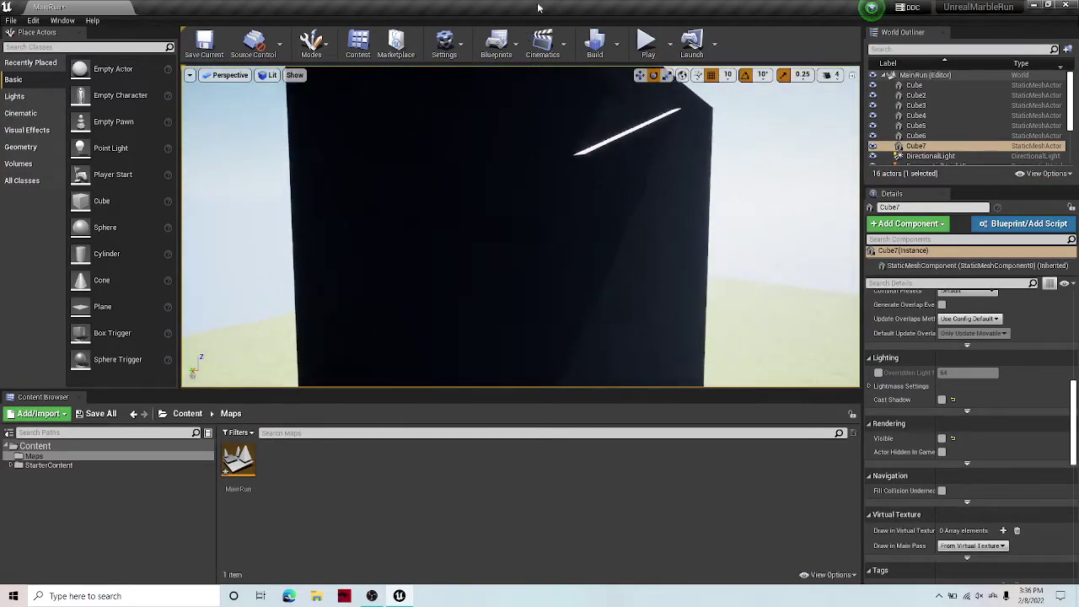
left_click(617, 44)
left_click(654, 78)
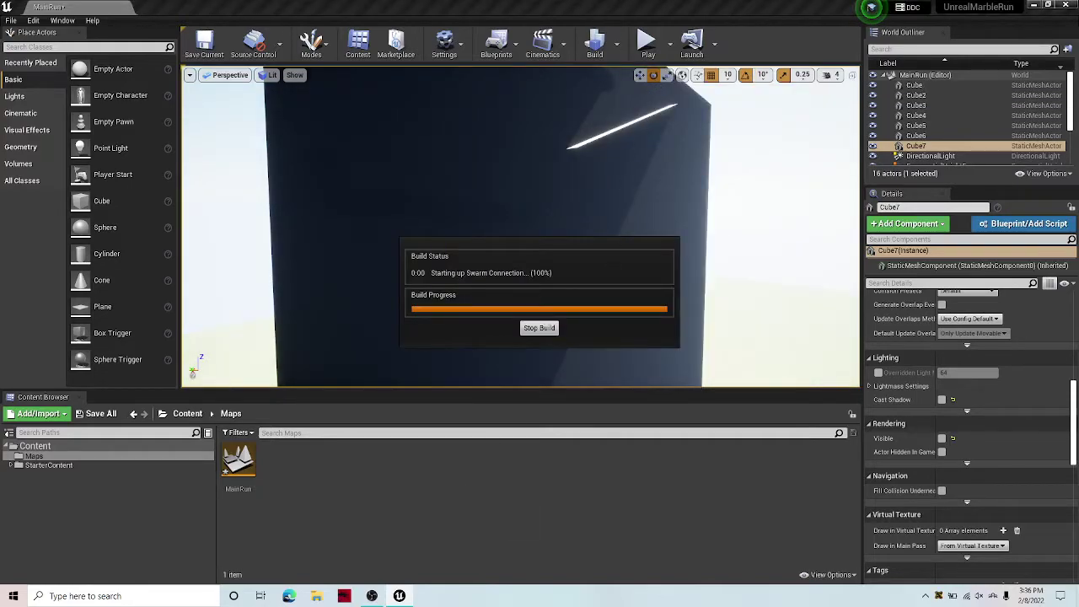
left_click(372, 596)
left_click(401, 595)
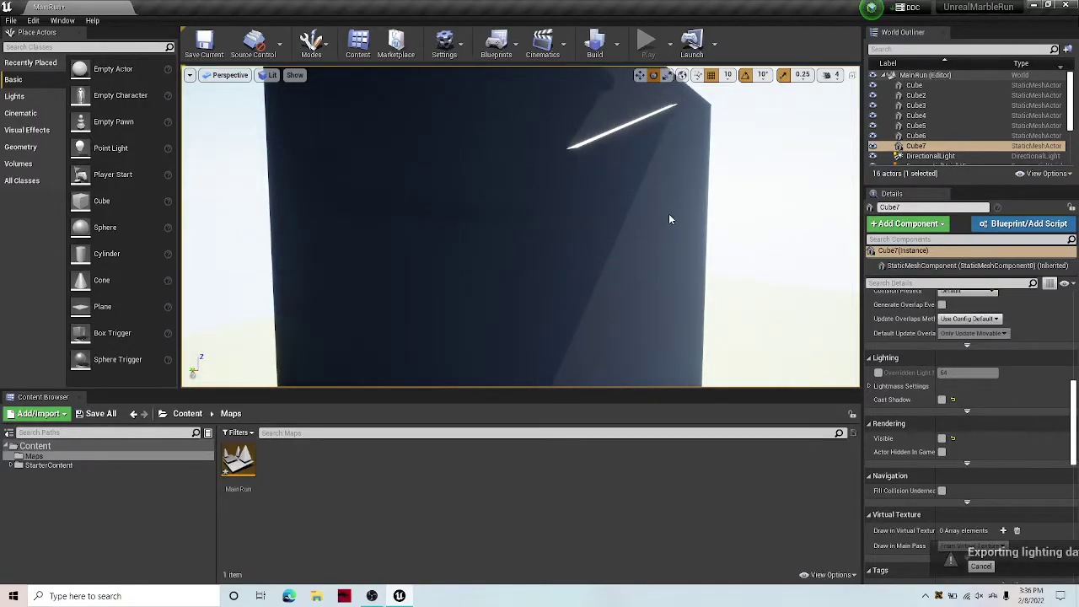
Step: Inspect the wall and the surrounding landscape from several angles while the lighting builds
right_click(541, 146)
left_click(472, 433)
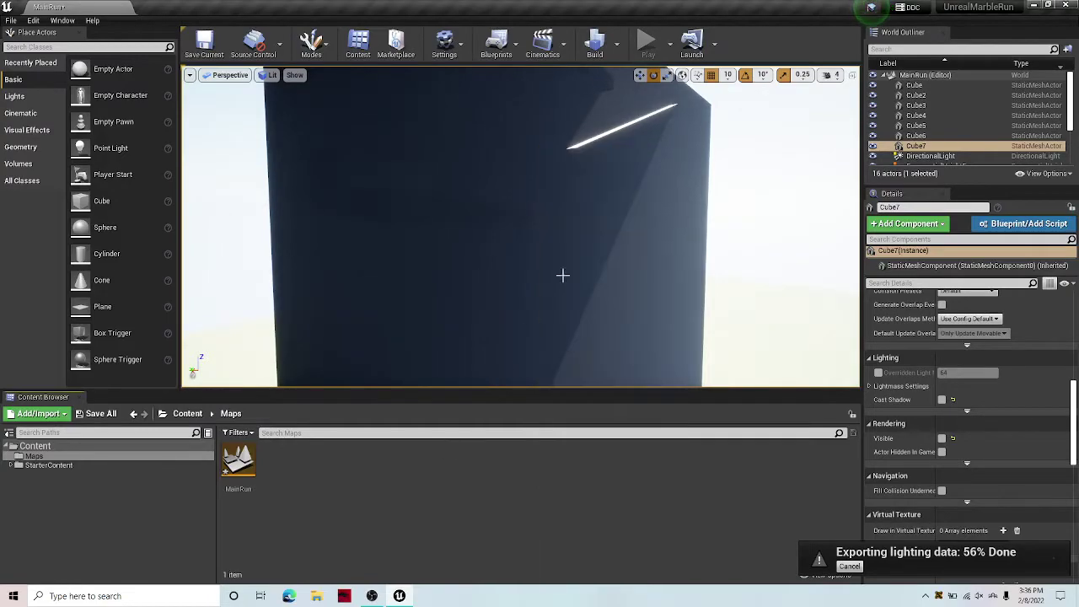
key("w")
right_click_drag(562, 275, 649, 345)
key("s")
key("w")
key("s")
key("w")
right_click_drag(637, 150, 626, 148)
left_click(624, 149)
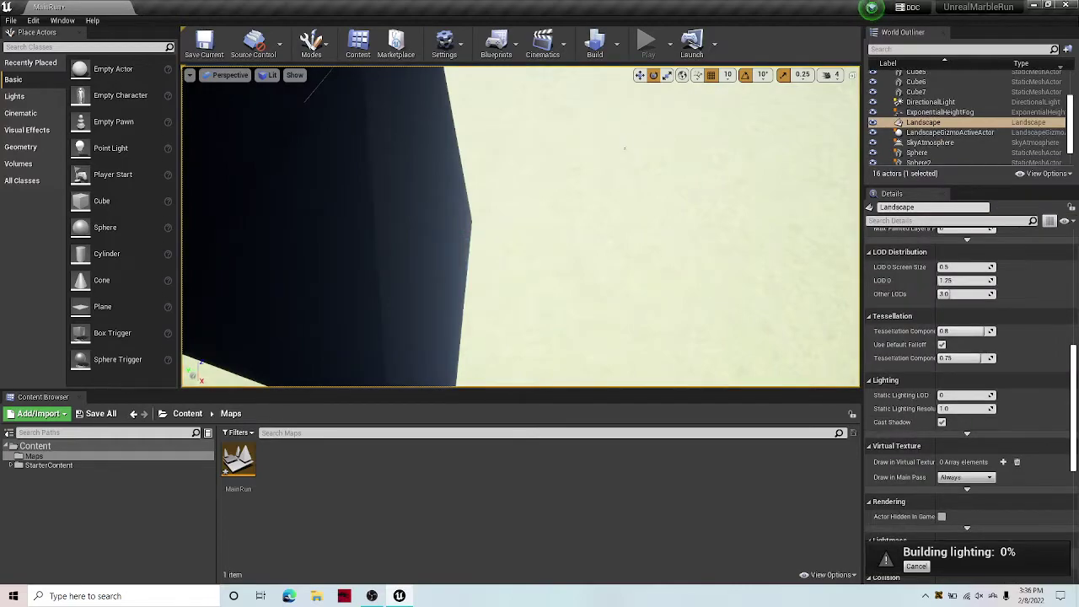
Step: Select the directional light and move it over the landscape beside the wall
scroll(950, 144, "up", 3)
left_click(932, 156)
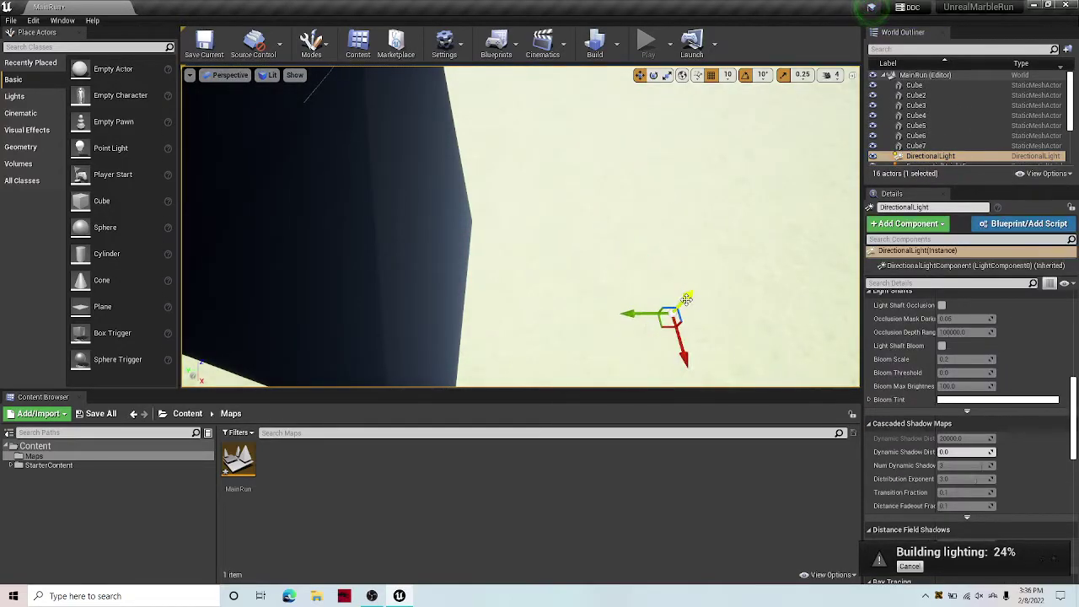
right_click_drag(645, 198, 676, 166)
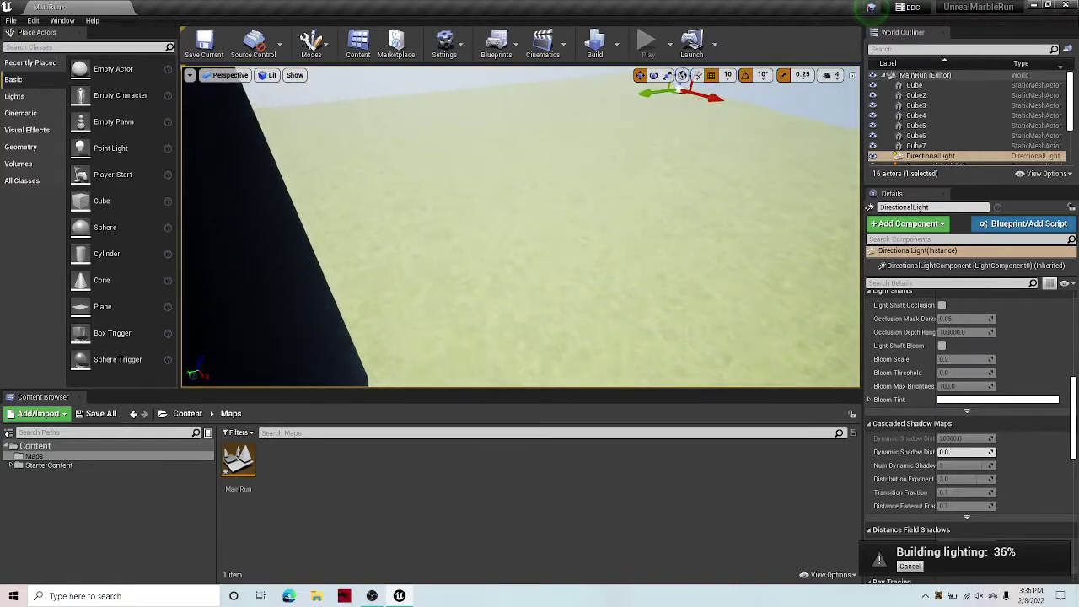
right_click_drag(590, 186, 582, 161)
left_click_drag(522, 179, 378, 216)
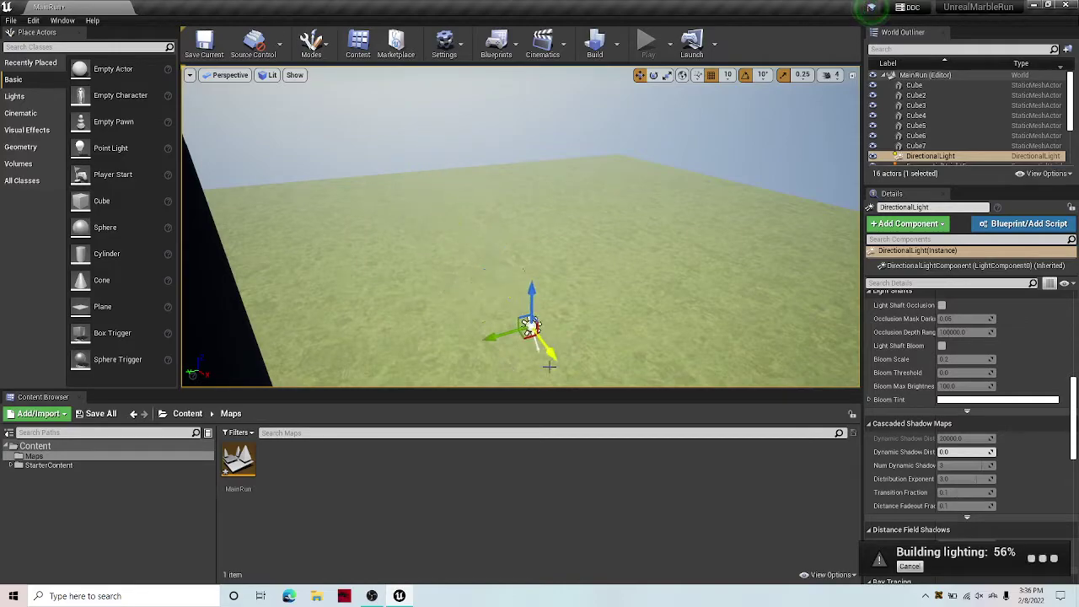
Step: Duplicate the third, lowest ledge across to the opposite half of the wall, and dismiss the lighting message log
right_click_drag(565, 176, 370, 249)
left_click(643, 212)
right_click_drag(643, 212, 597, 164)
key("w")
left_click(598, 281)
right_click_drag(597, 282, 499, 221)
key("s")
left_click_drag(485, 209, 688, 211, "alt")
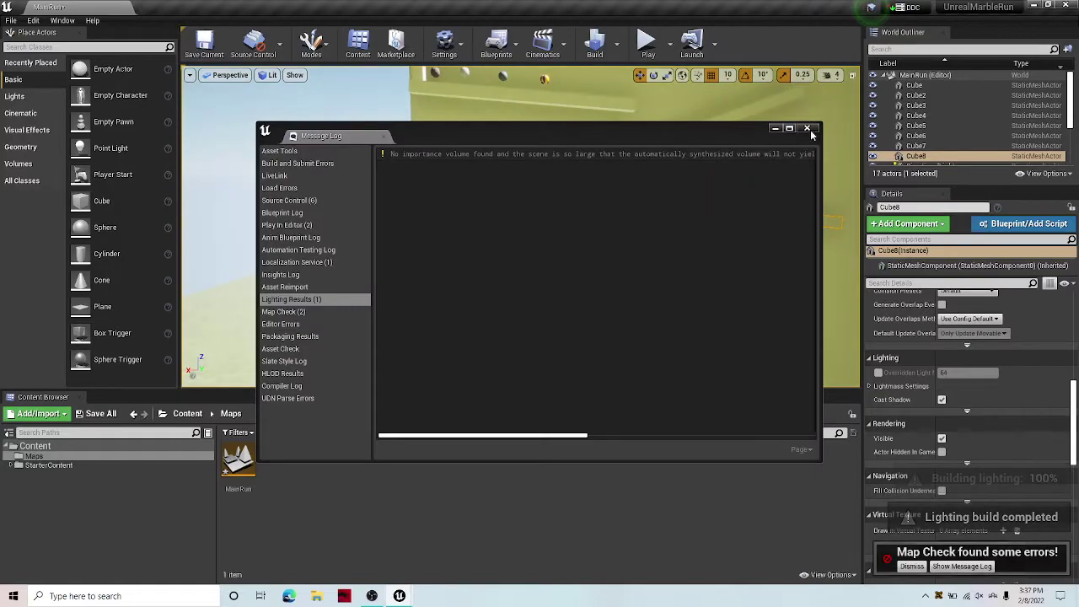
left_click(811, 131)
Step: Lower the new ledge copy below the other ledges to about X 4010, Z 5130, keeping it selected
right_click_drag(683, 213, 758, 161)
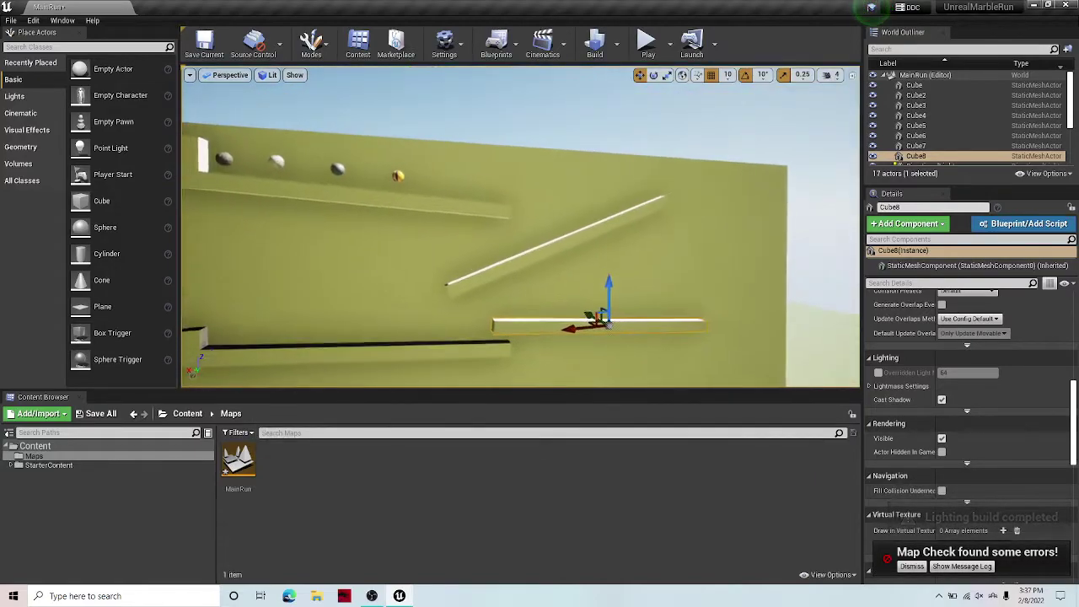
right_click_drag(608, 253, 582, 226)
left_click_drag(581, 227, 580, 315)
left_click(645, 356)
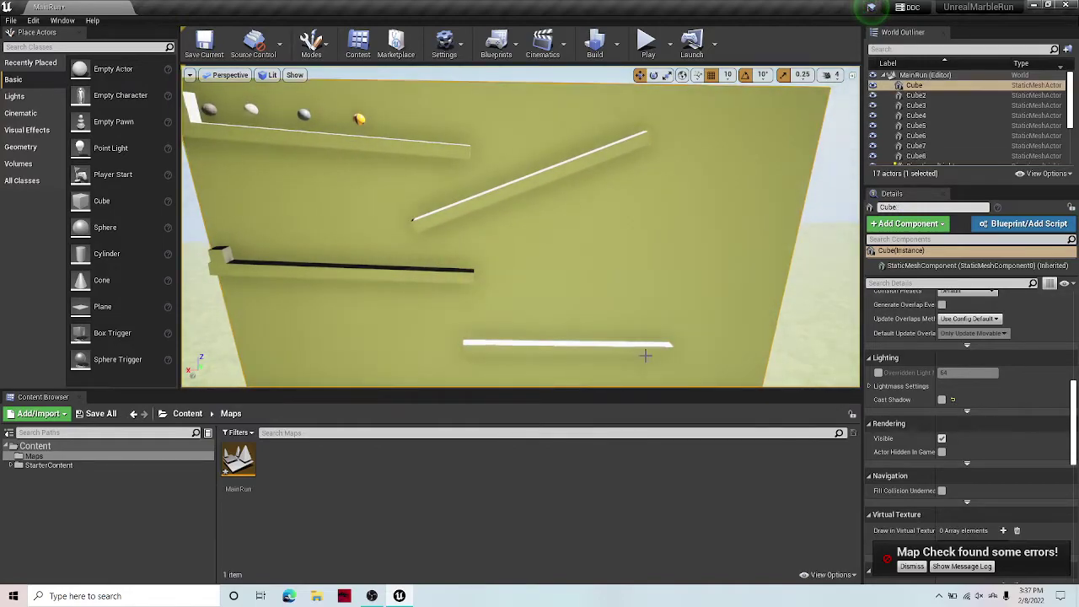
left_click(635, 344)
right_click_drag(718, 246, 717, 245)
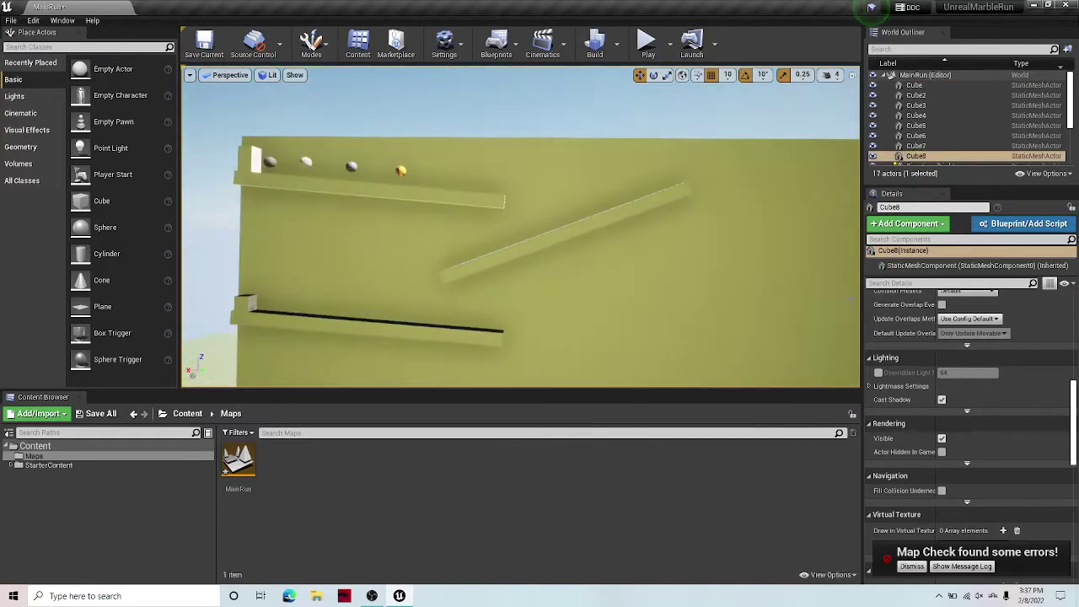
scroll(931, 369, "up", 3)
scroll(931, 369, "up", 3)
key("f")
scroll(962, 389, "up", 3)
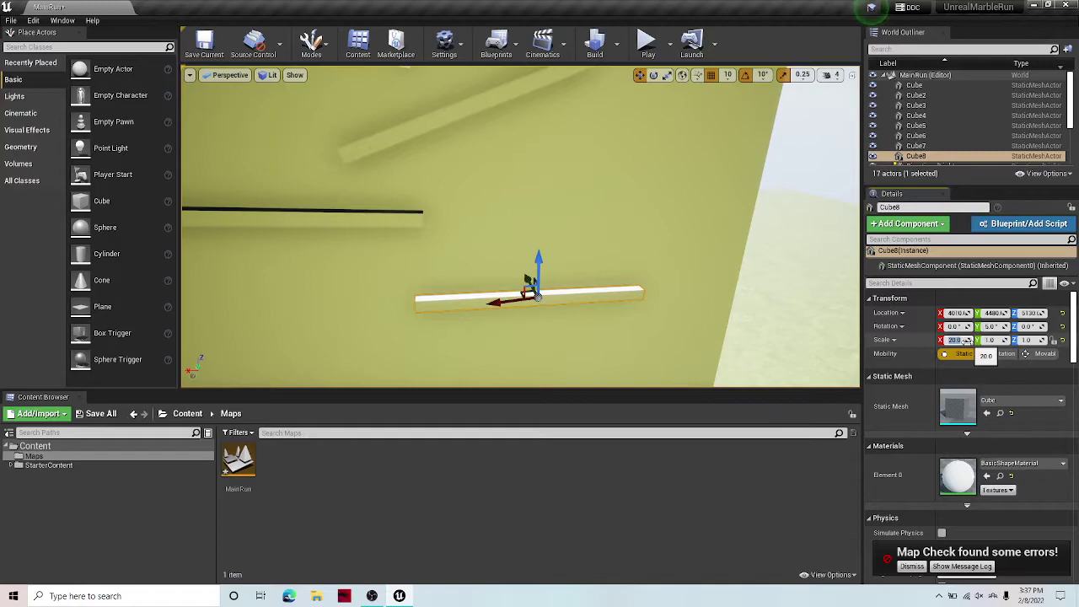
key("Return")
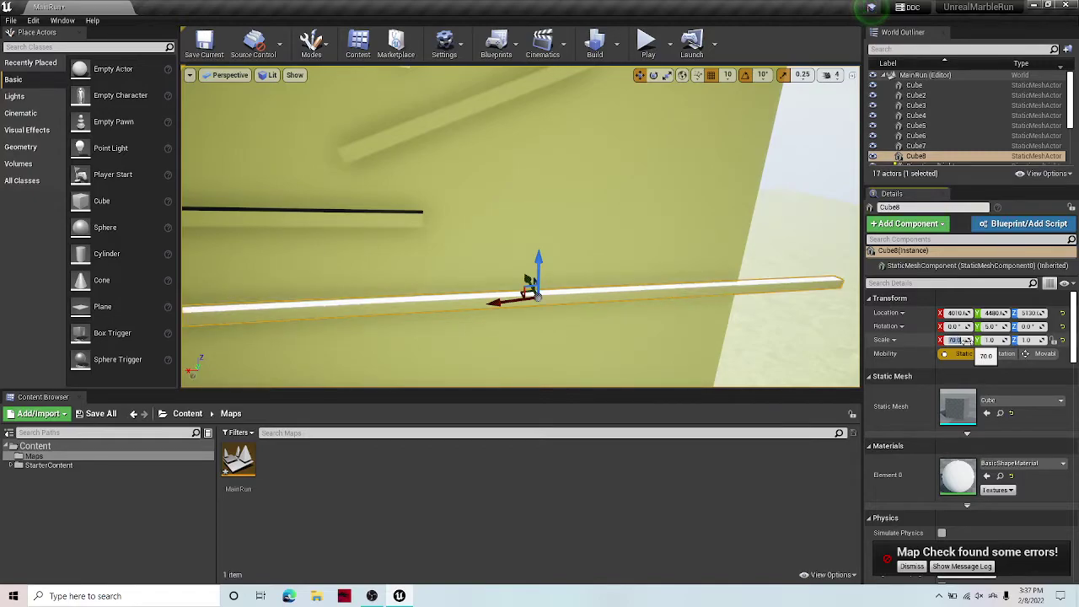
left_click(996, 376)
key("ctrl+z")
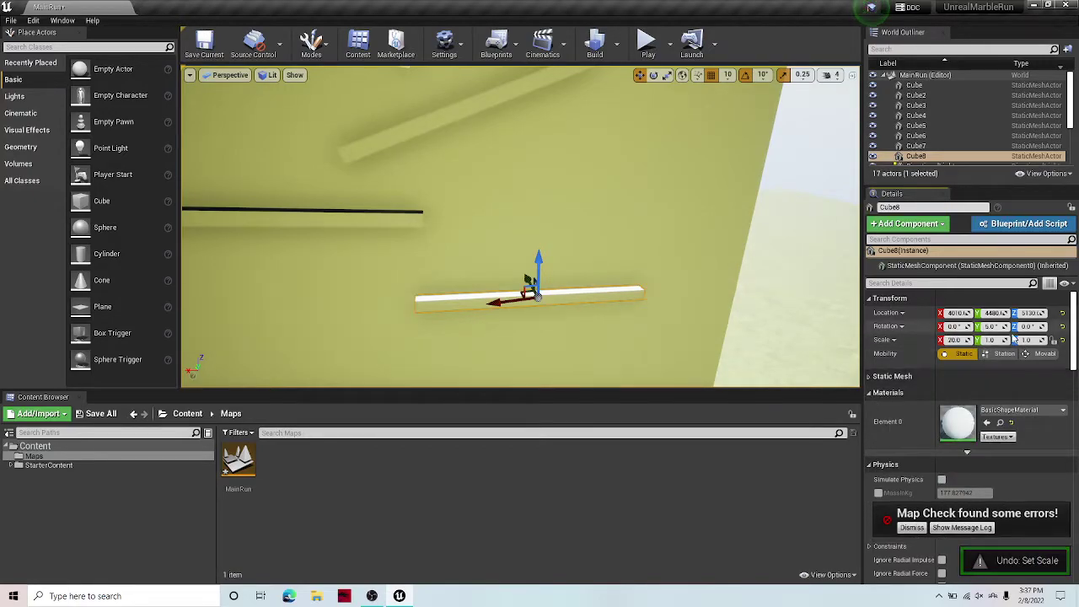
Step: Set the new ledge's Y rotation to -70°
type("70")
key("Return")
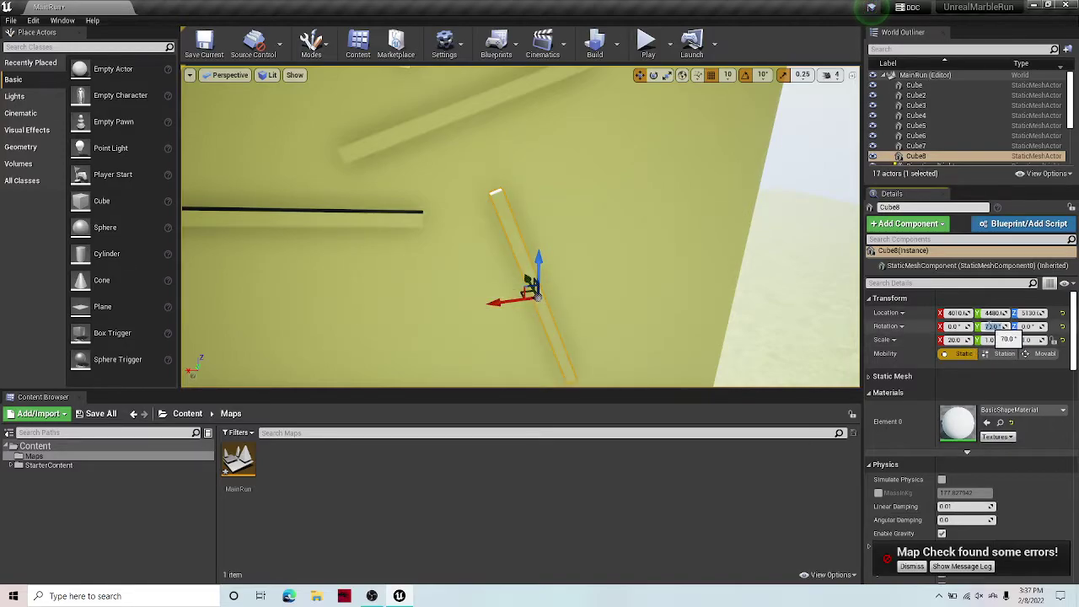
type("-70")
key("Return")
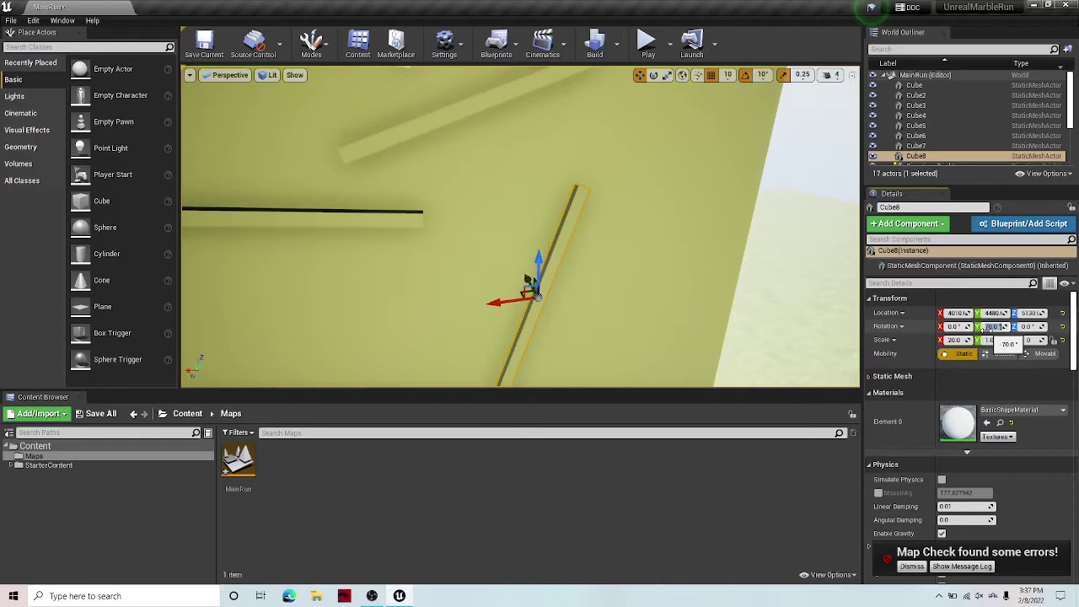
Step: Lengthen the steep ledge to an X scale of 30 and raise it to about Z 5770
left_click_drag(535, 258, 543, 230)
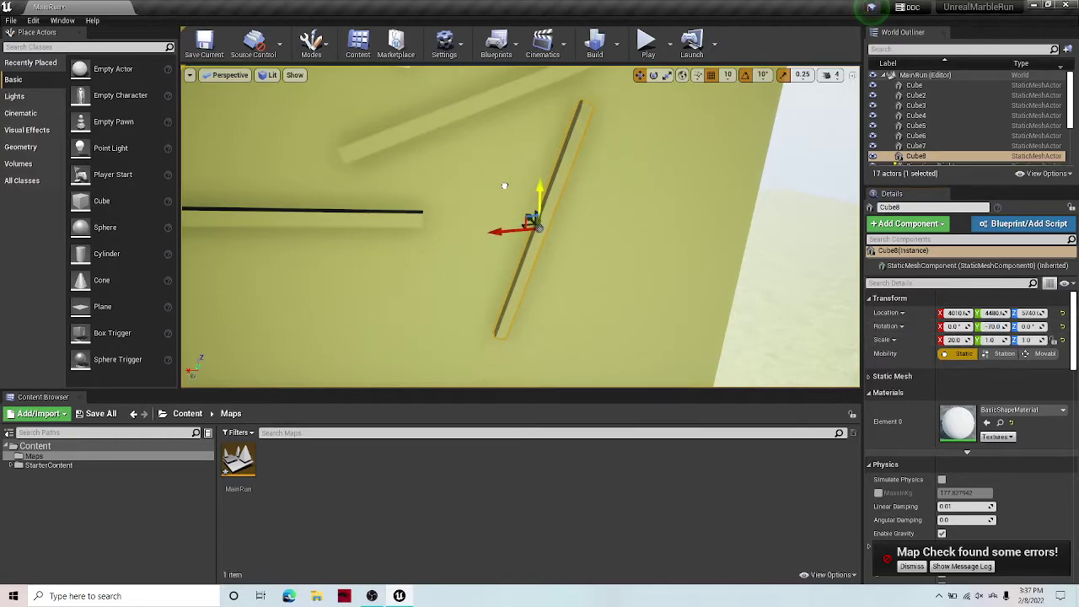
left_click_drag(485, 175, 486, 165)
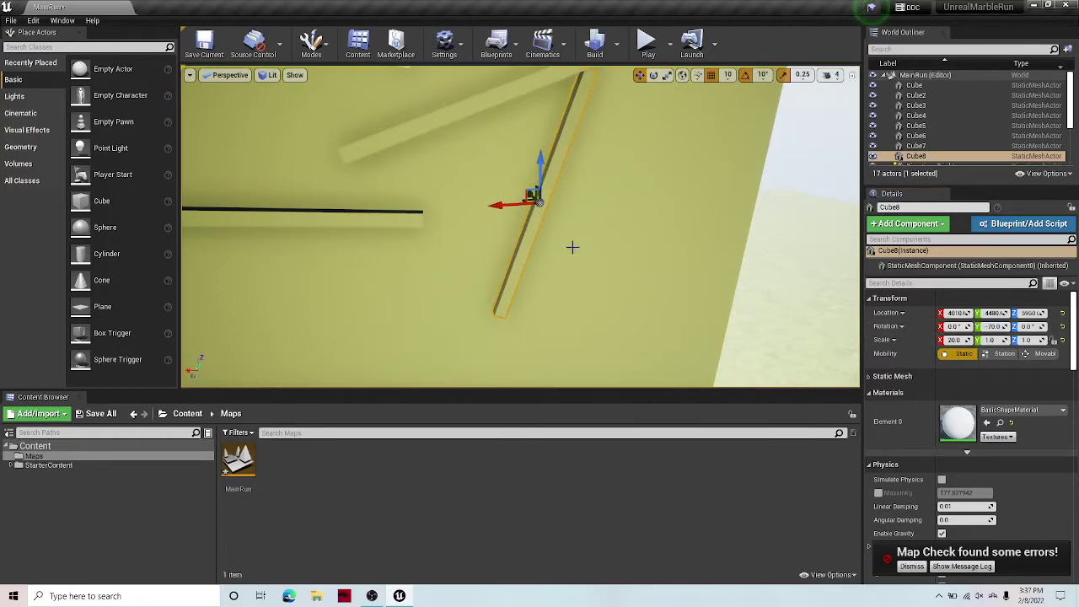
right_click_drag(528, 284, 600, 268)
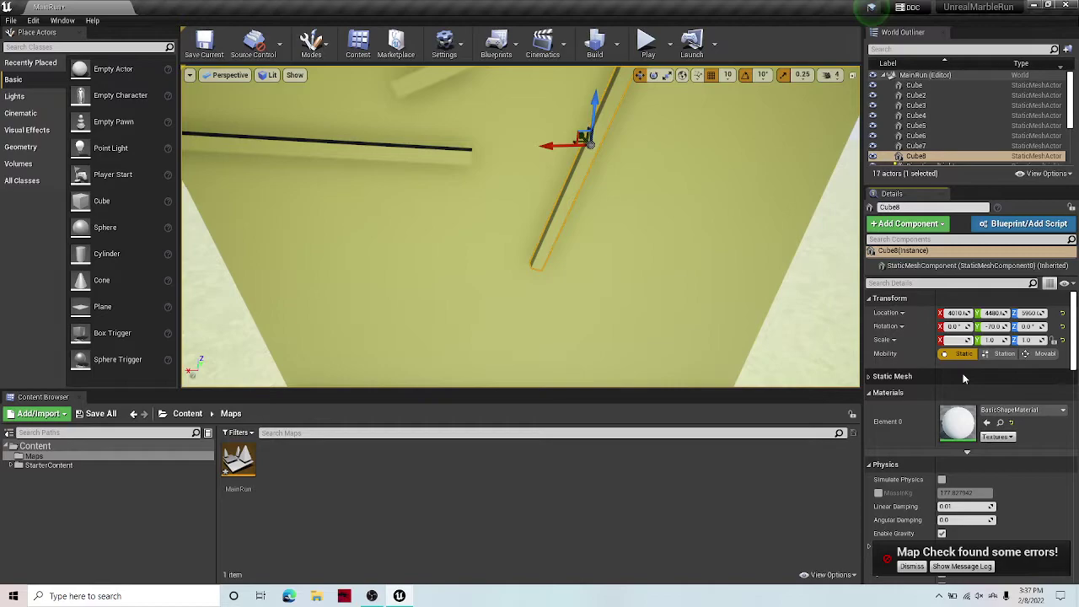
right_click_drag(738, 278, 697, 255)
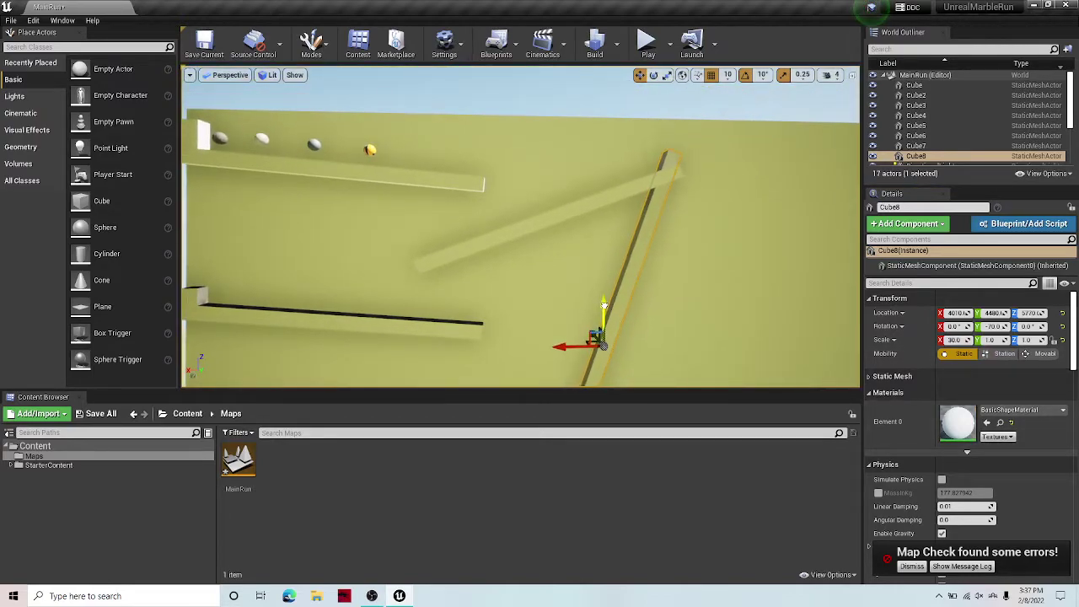
right_click_drag(667, 290, 658, 338)
Step: Duplicate the gently sloped second ledge on the marbles' half and place the copy across the steep ledge's lower end at about X 4890, Z 4740
left_click(671, 251)
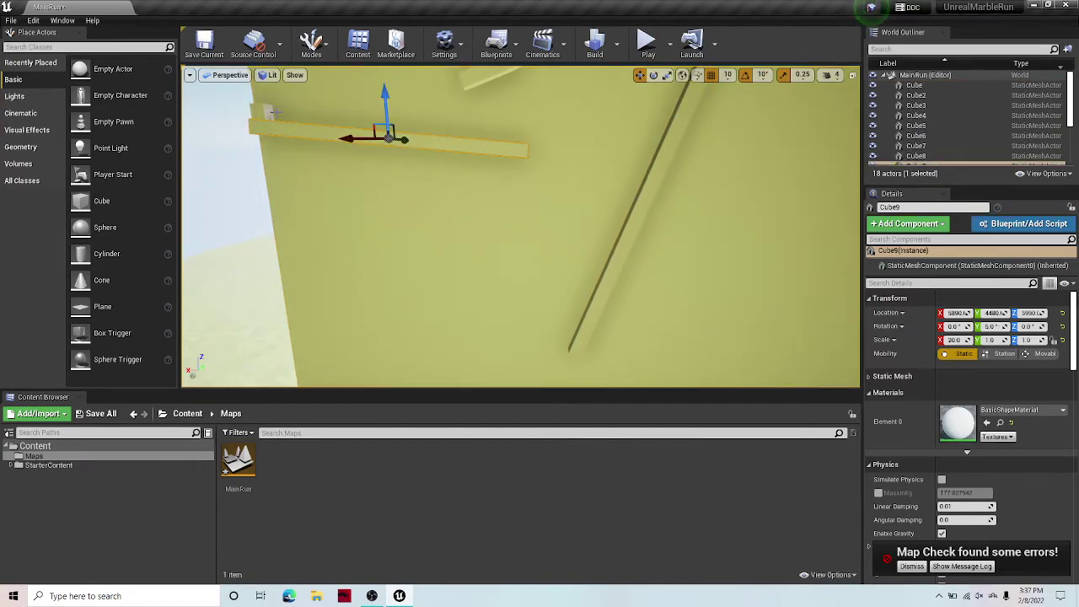
left_click_drag(389, 92, 433, 297)
right_click_drag(363, 330, 317, 341)
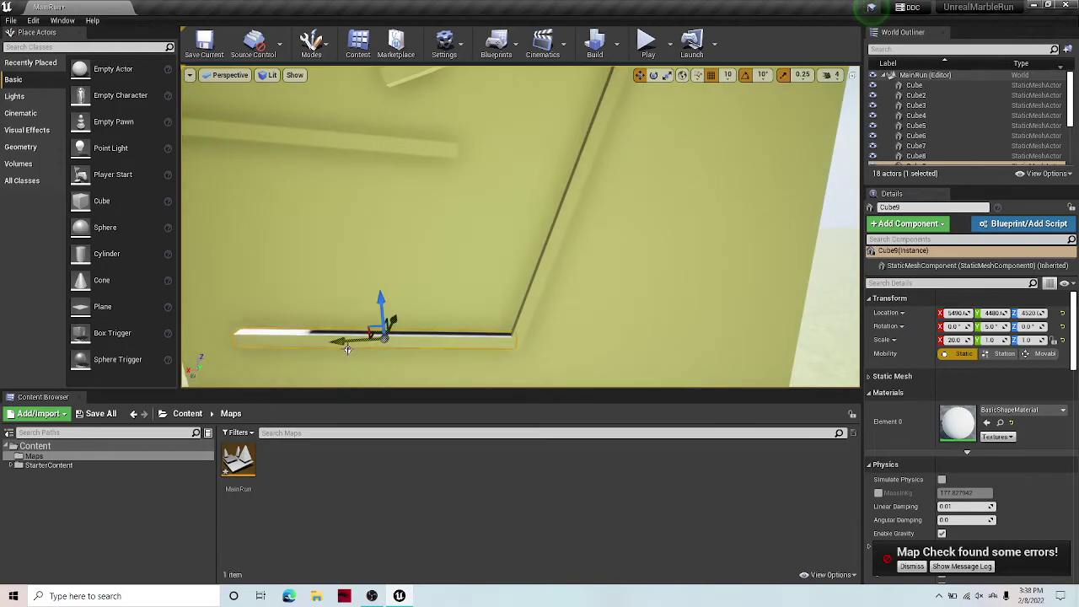
right_click_drag(526, 241, 488, 290)
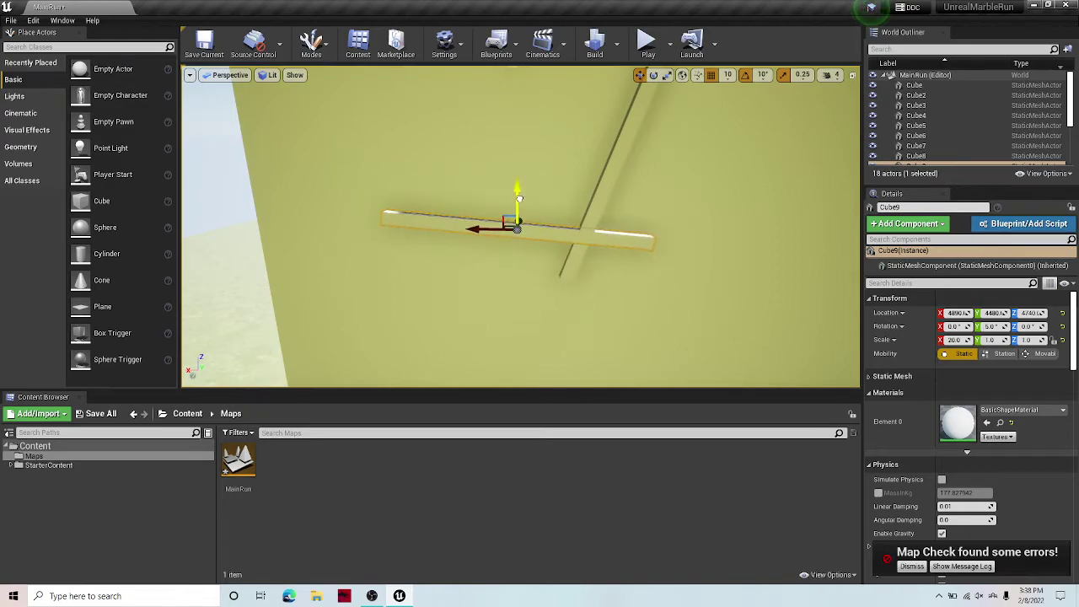
mouse_move(674, 257)
right_mouse_down()
mouse_move(625, 236)
mouse_move(656, 217)
mouse_move(673, 239)
right_mouse_up()
key("w")
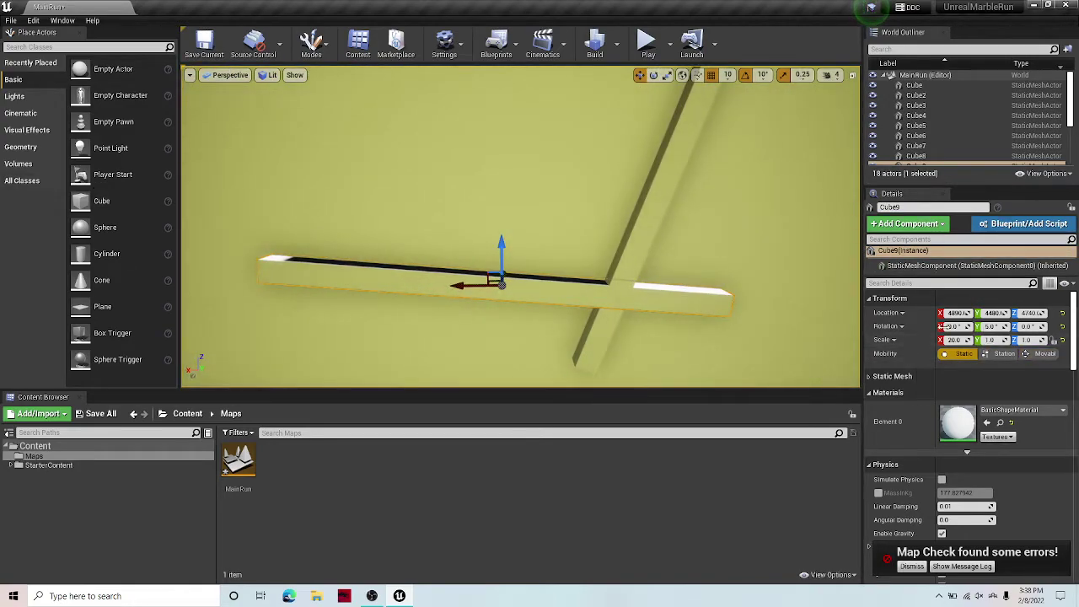
Step: Playtest the level in full screen to watch the marbles travel down the ledges, and end the play session
right_click_drag(523, 236, 447, 244)
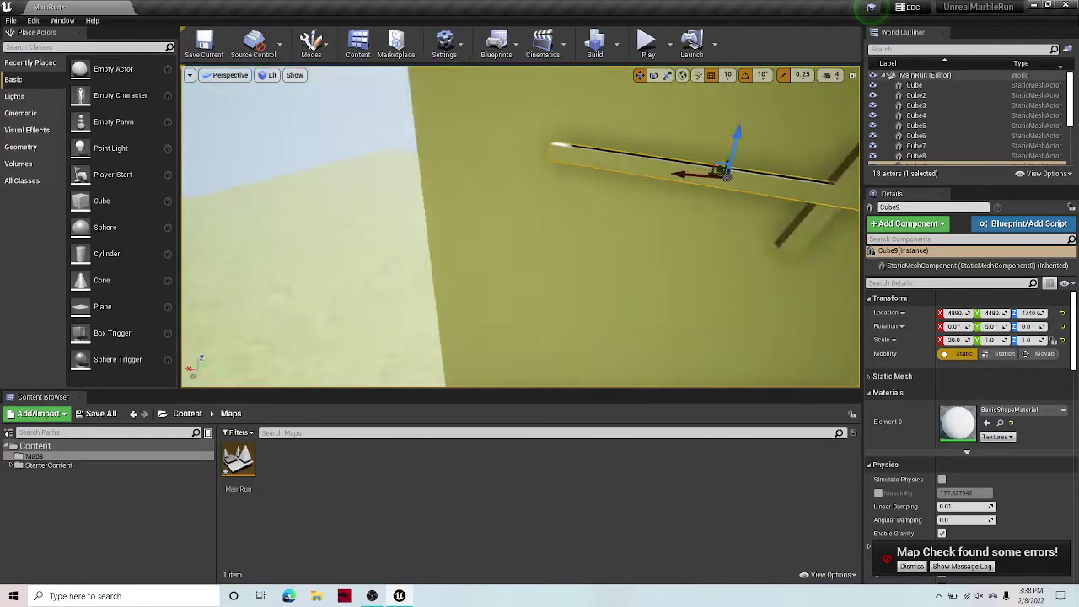
right_click_drag(480, 138, 523, 105)
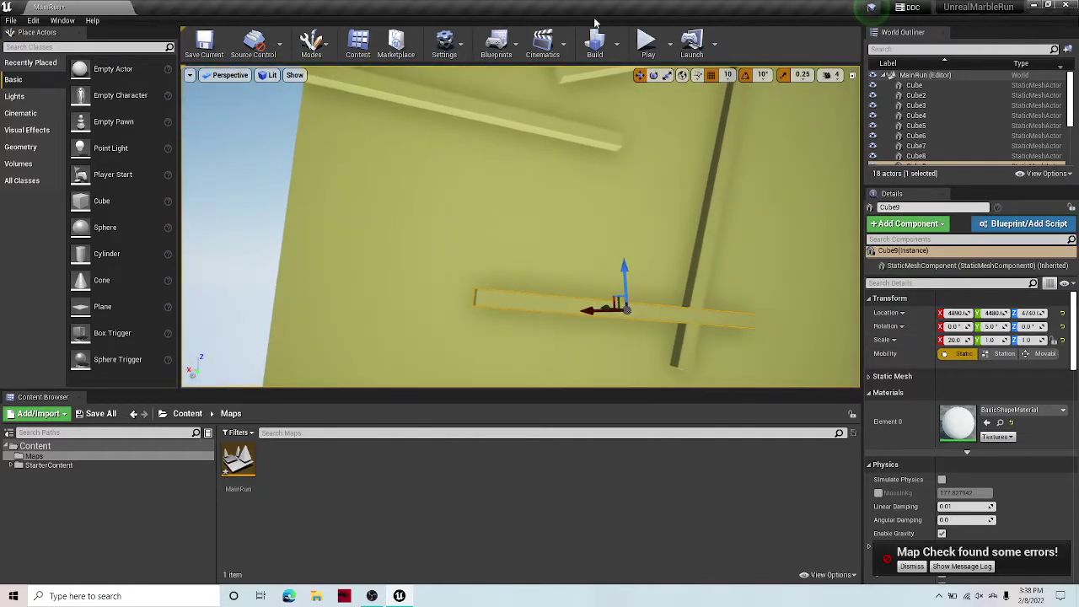
left_click(646, 43)
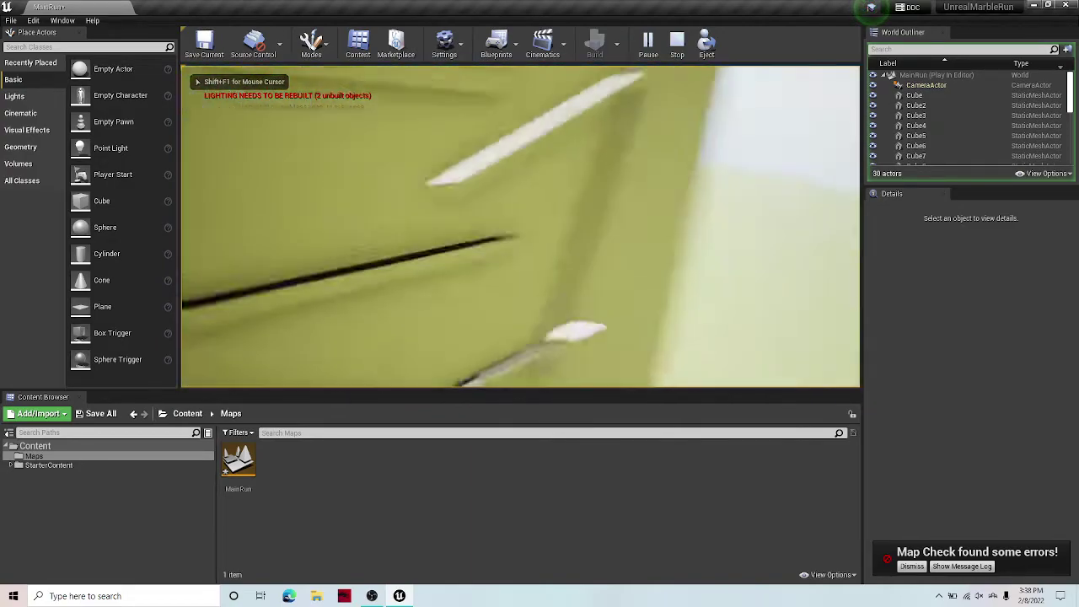
key("F11")
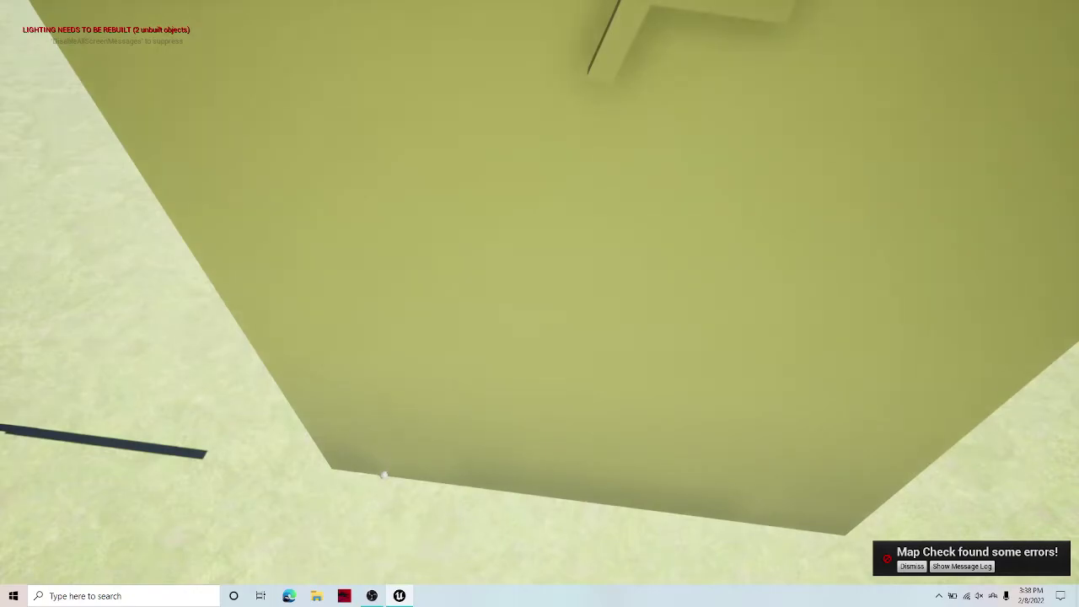
key("F11")
key("Escape")
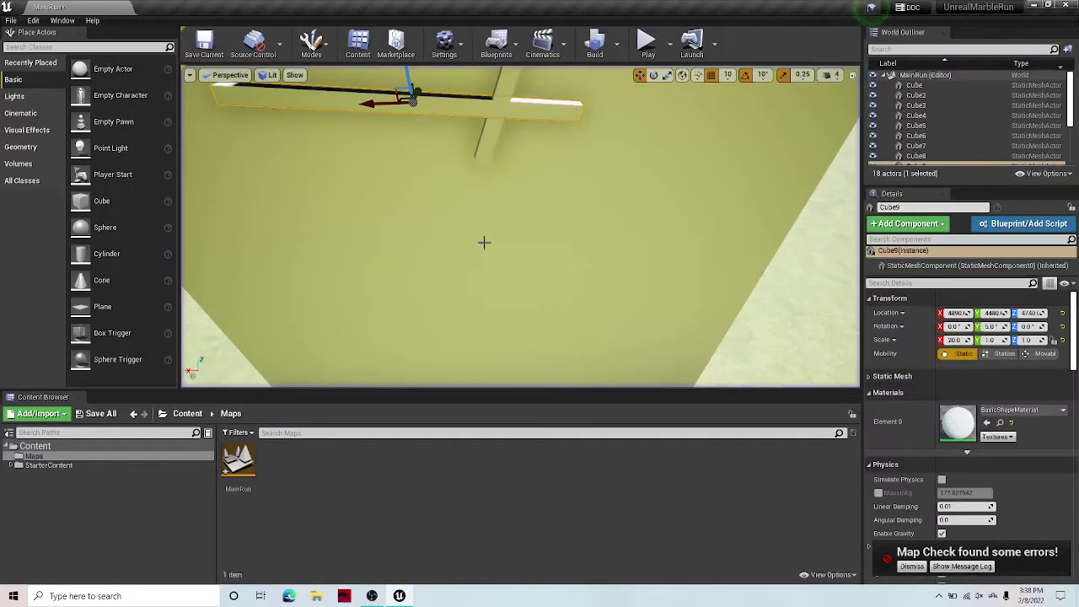
Step: Return to the Unreal Editor and inspect the ledge layout from the starting marbles down to the lowest ledge
right_click_drag(484, 242, 477, 417)
left_click(498, 241)
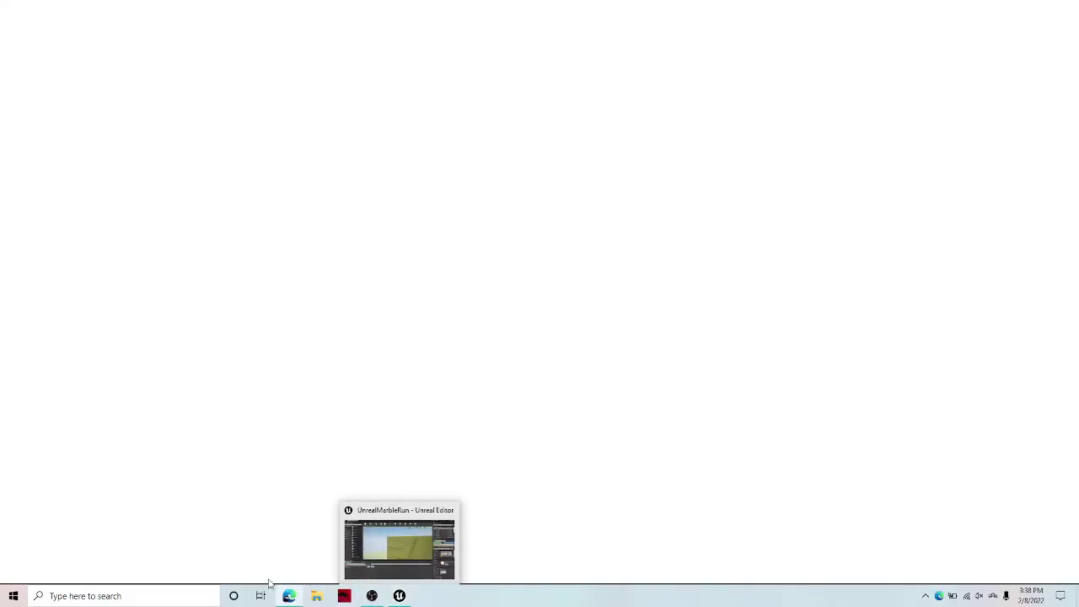
left_click(400, 596)
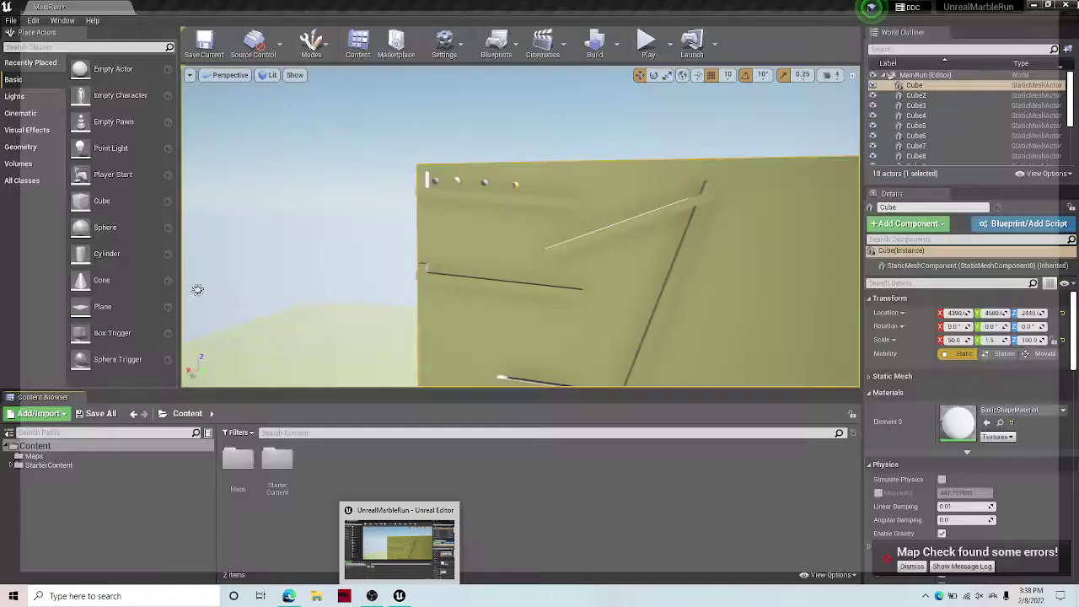
key("e")
key("w")
right_click_drag(563, 230, 553, 201)
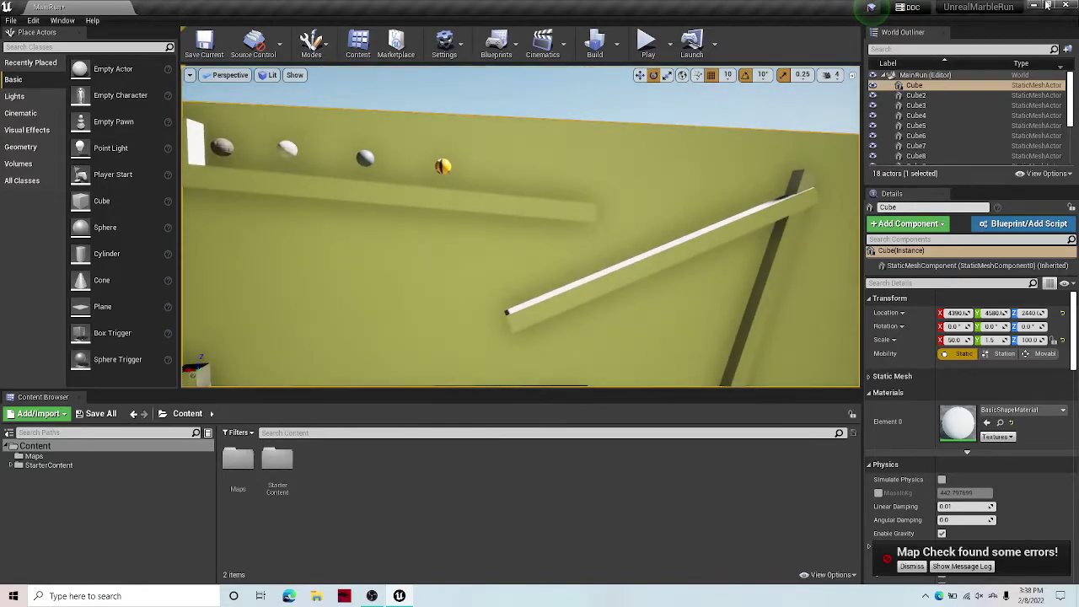
right_click_drag(563, 260, 636, 375)
key("w")
key("s")
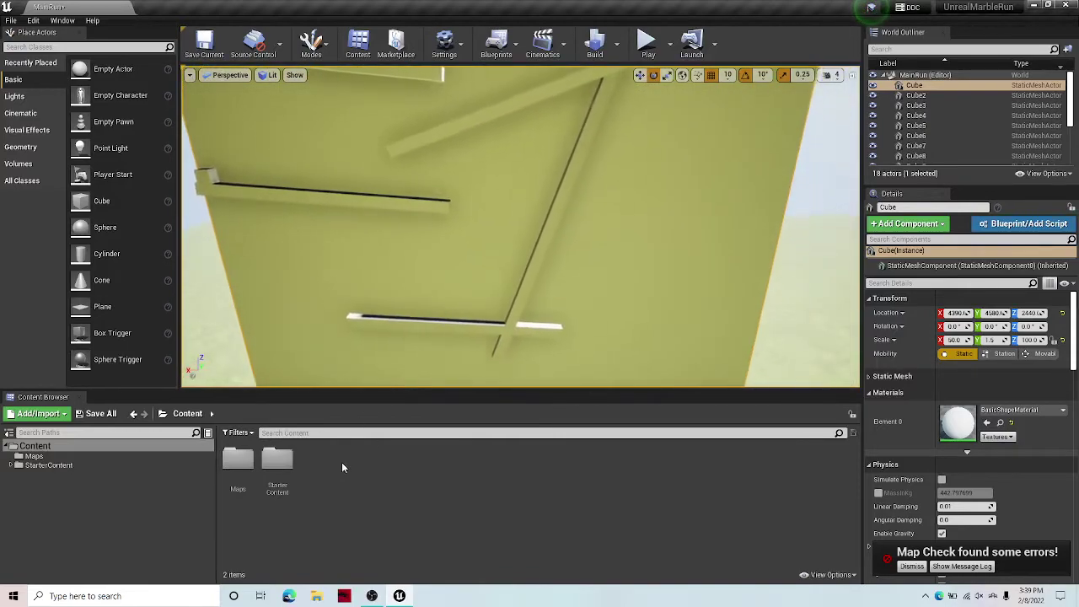
right_click_drag(404, 338, 367, 329)
right_click_drag(434, 268, 460, 291)
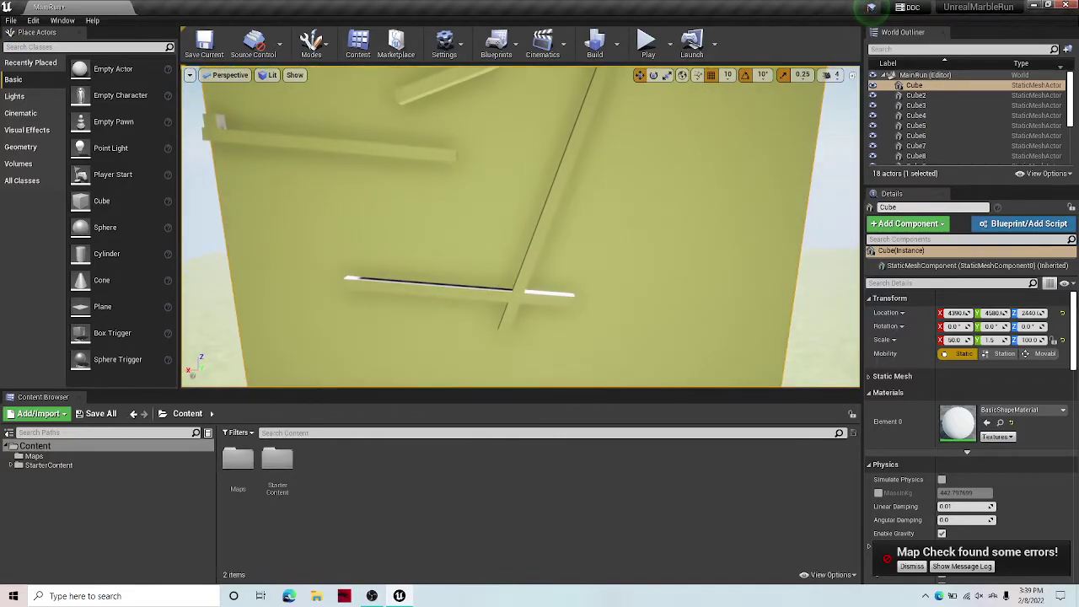
right_click_drag(689, 135, 516, 288)
left_click(583, 204)
left_click(890, 224)
scroll(944, 345, "down", 20)
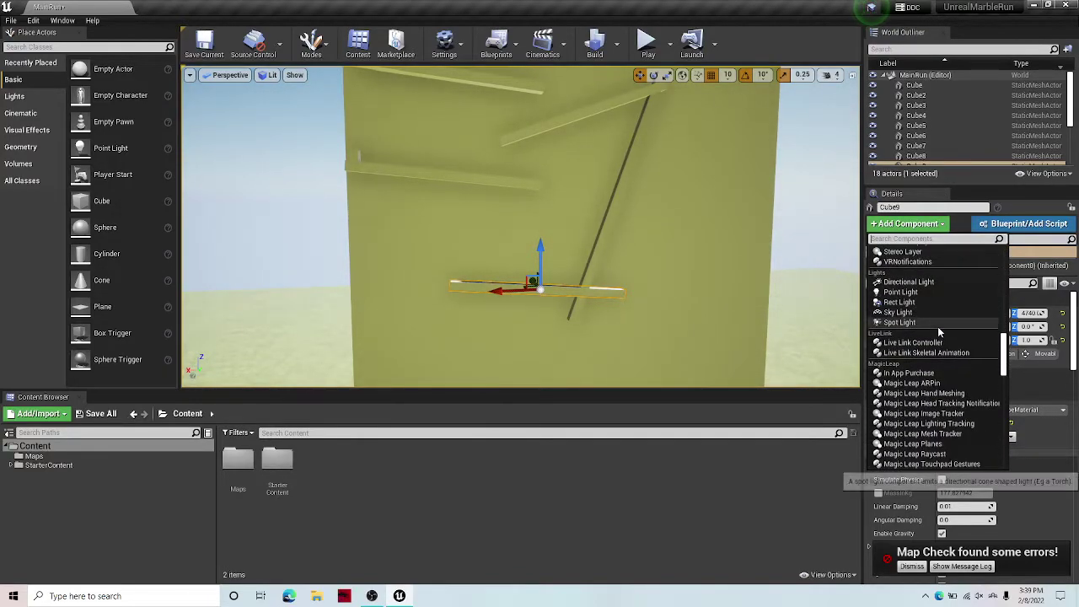
scroll(937, 327, "down", 4)
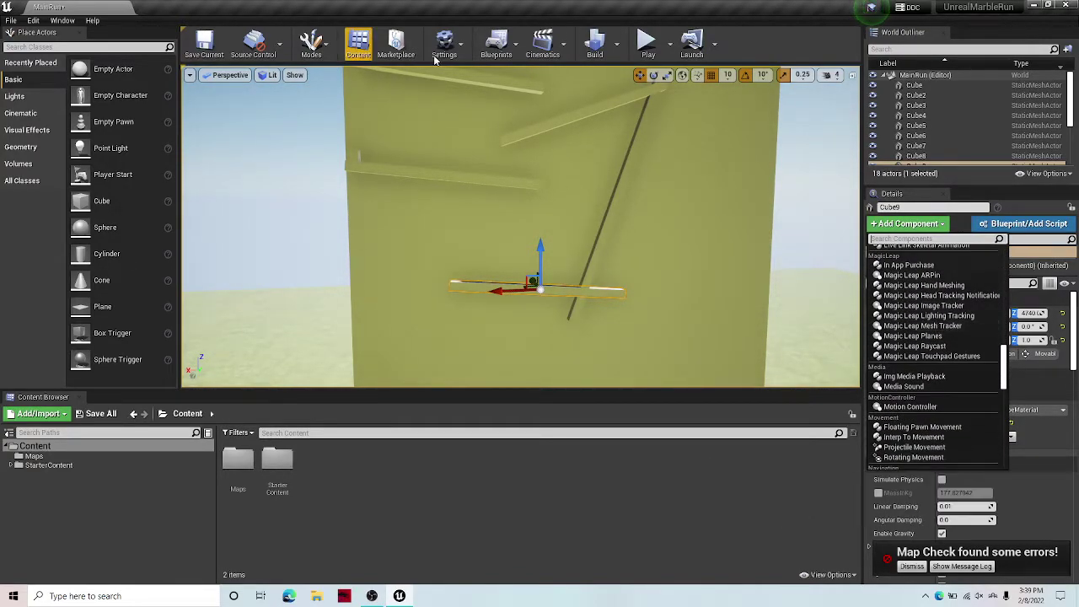
Step: Duplicate the second ledge's end stop, place the copy along that ledge at about X 5890, Z 6060, and make it Movable
left_click(354, 143)
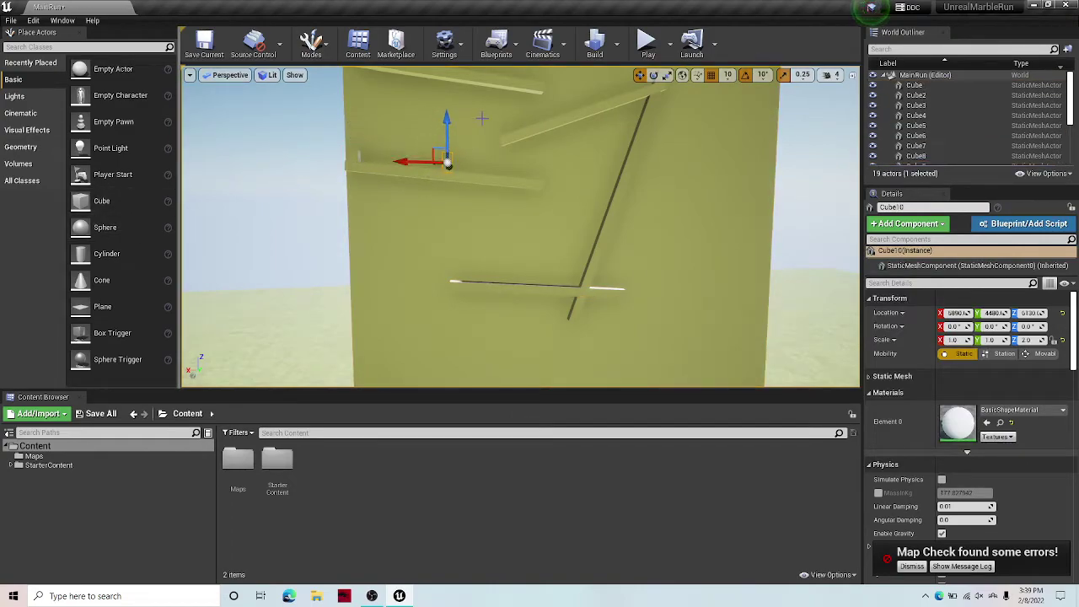
key("w")
right_click_drag(413, 190, 375, 151)
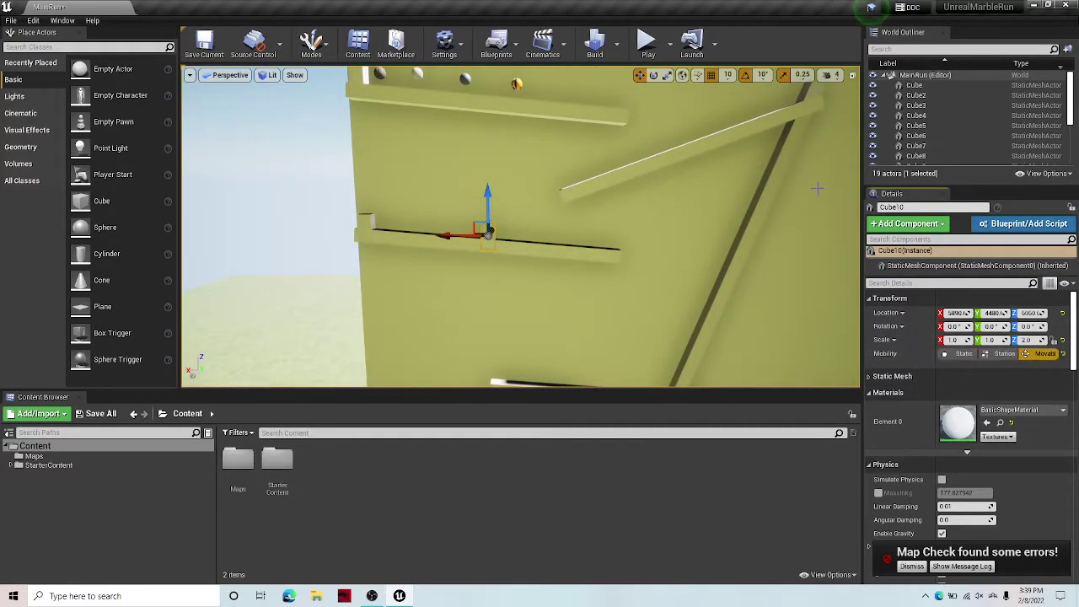
left_click(917, 226)
type("ro")
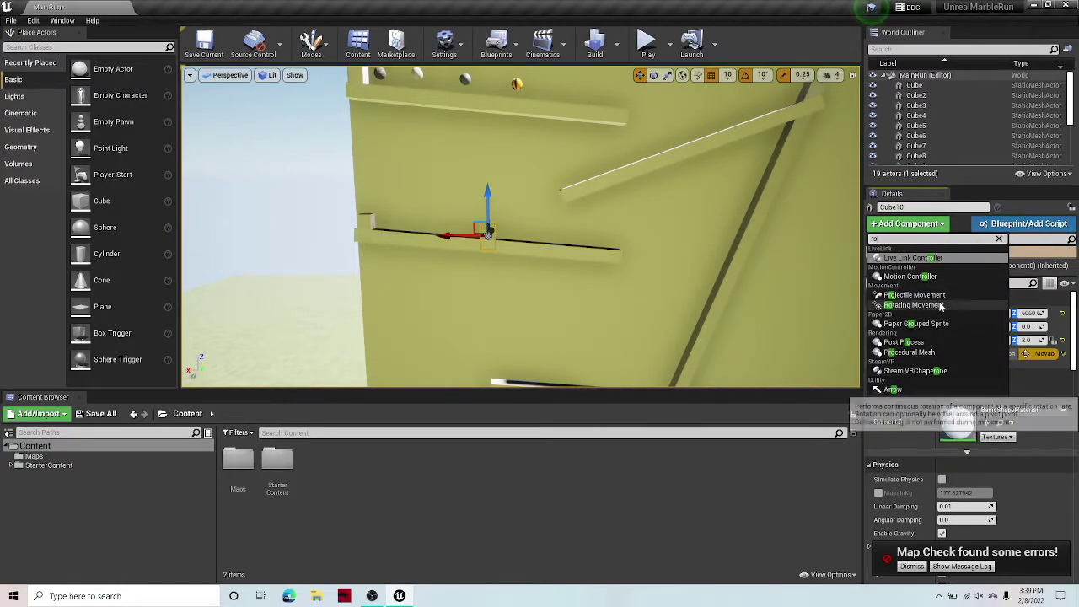
left_click(964, 296)
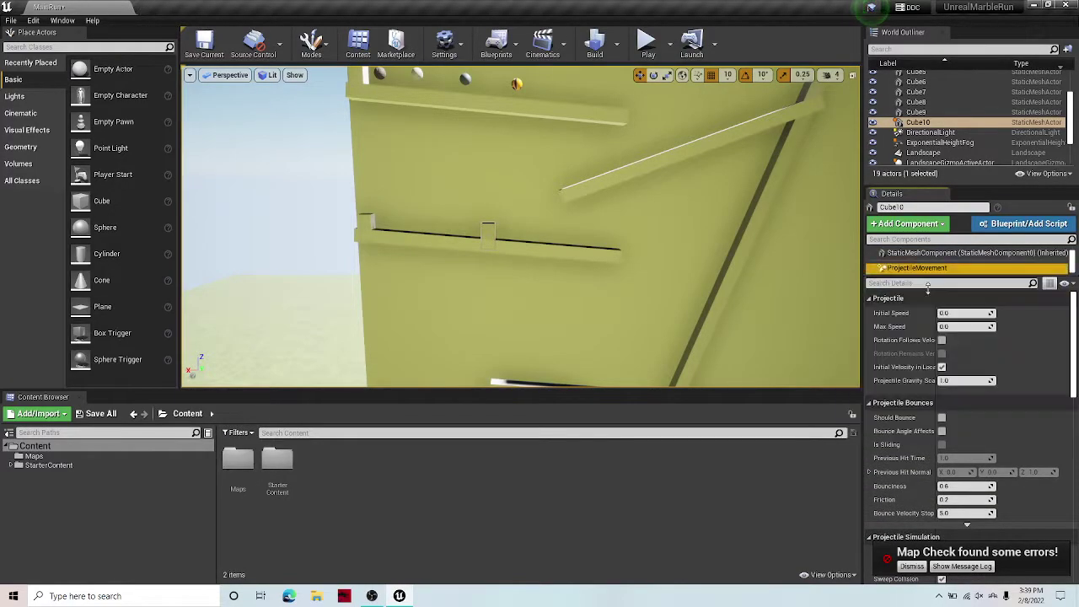
right_click(915, 268)
left_click(935, 339)
Step: Add a Rotating Movement component to the small block on the second ledge and briefly playtest its rotation
left_click(910, 224)
type("r")
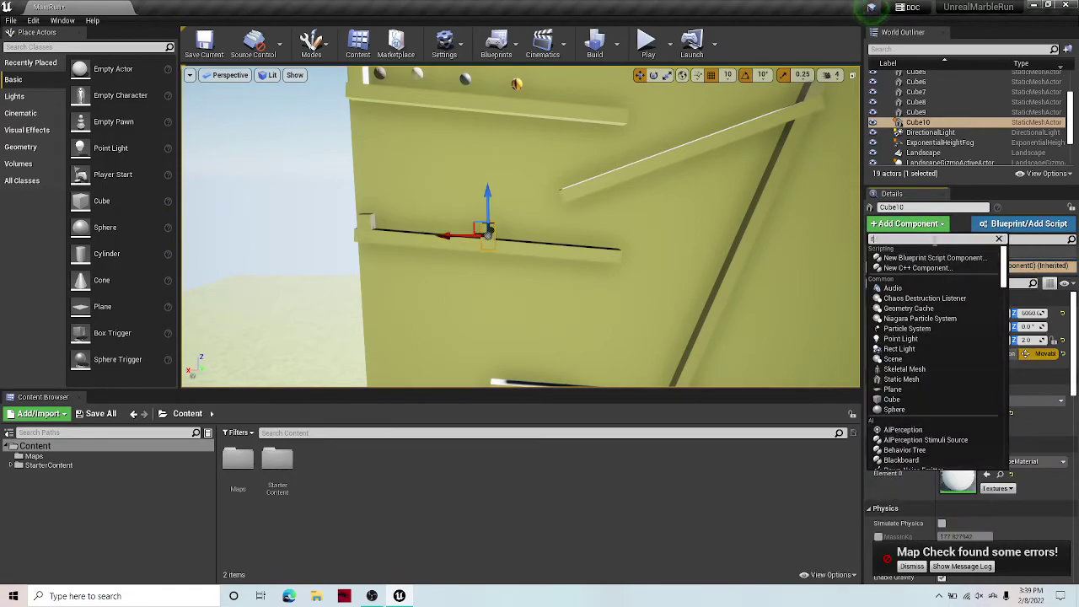
type("o")
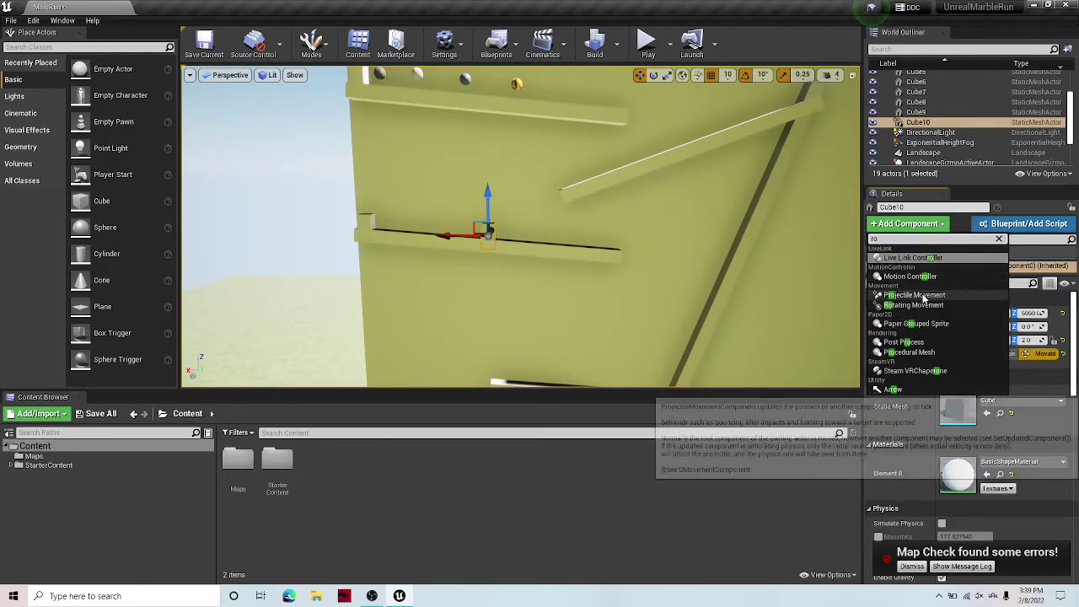
left_click(922, 305)
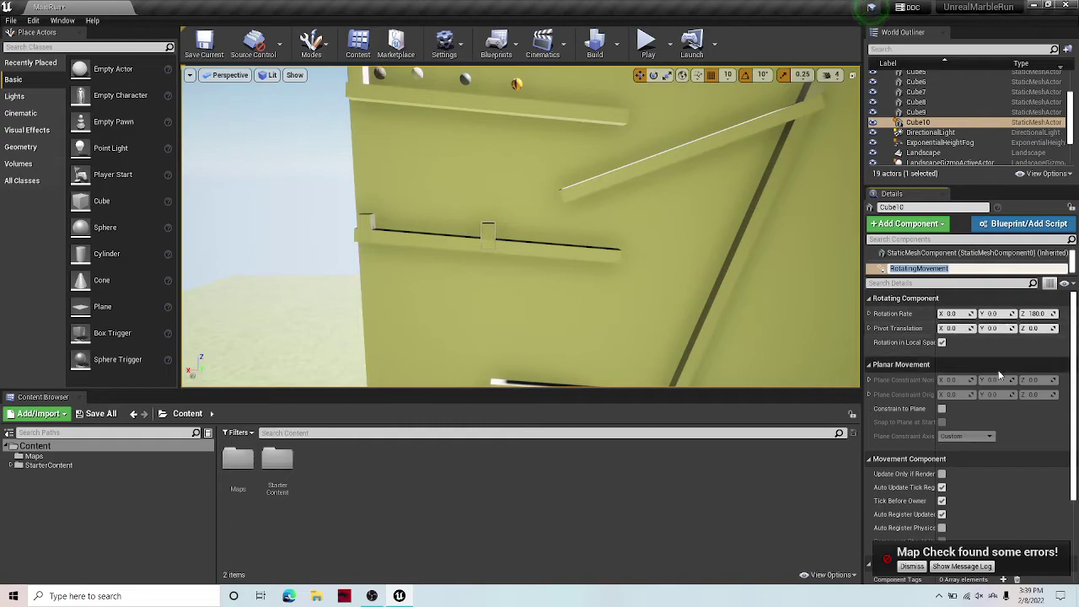
left_click(656, 52)
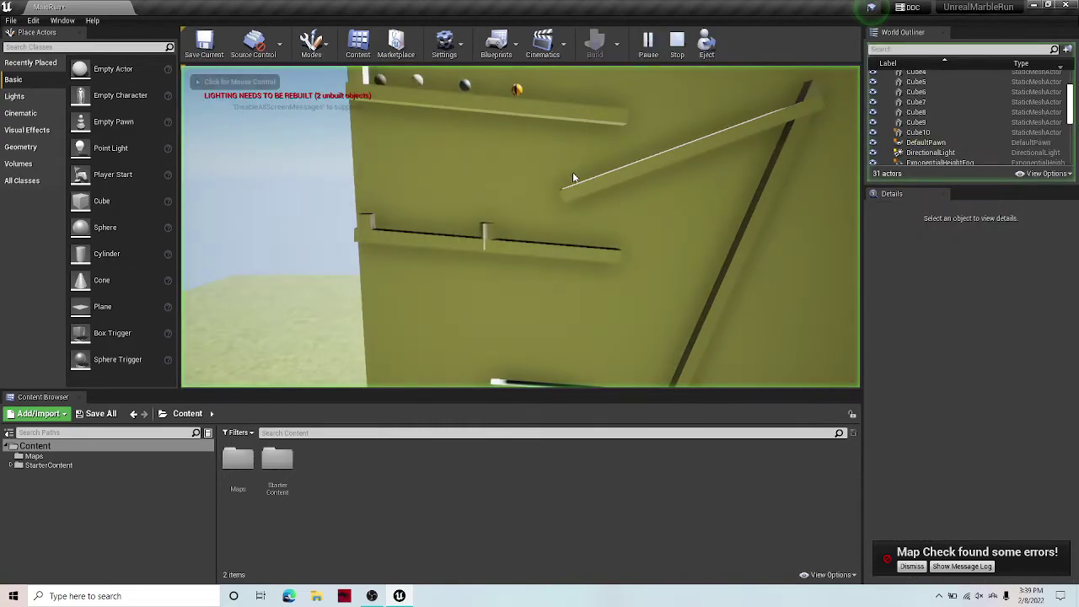
key("Escape")
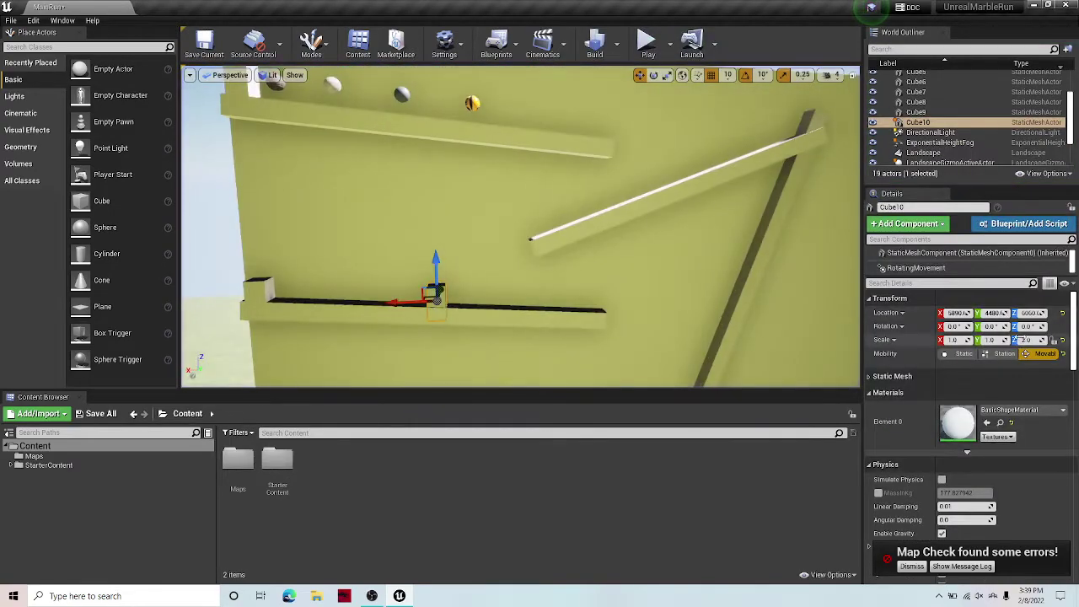
Step: Set the block's rotation rate to 0 on Z and 100 on Y, and playtest the marble run
left_click(938, 267)
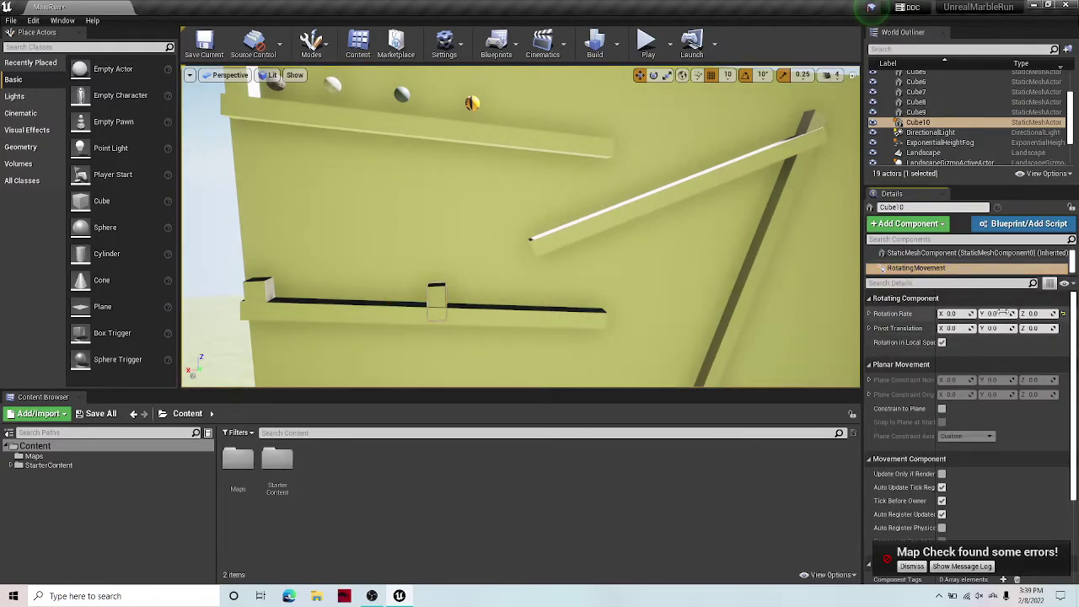
left_click(660, 49)
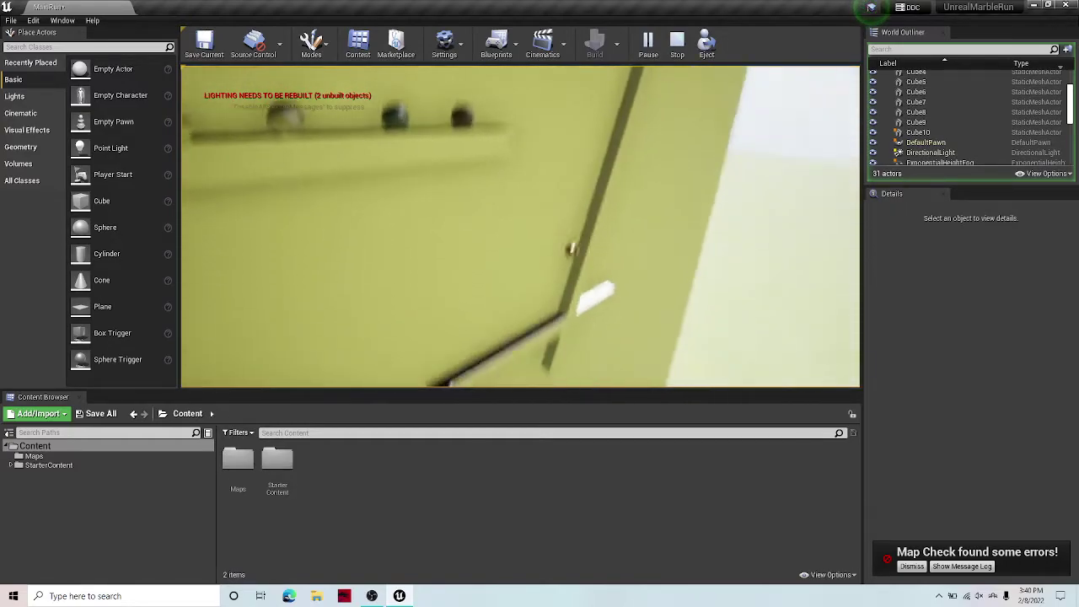
key("Escape")
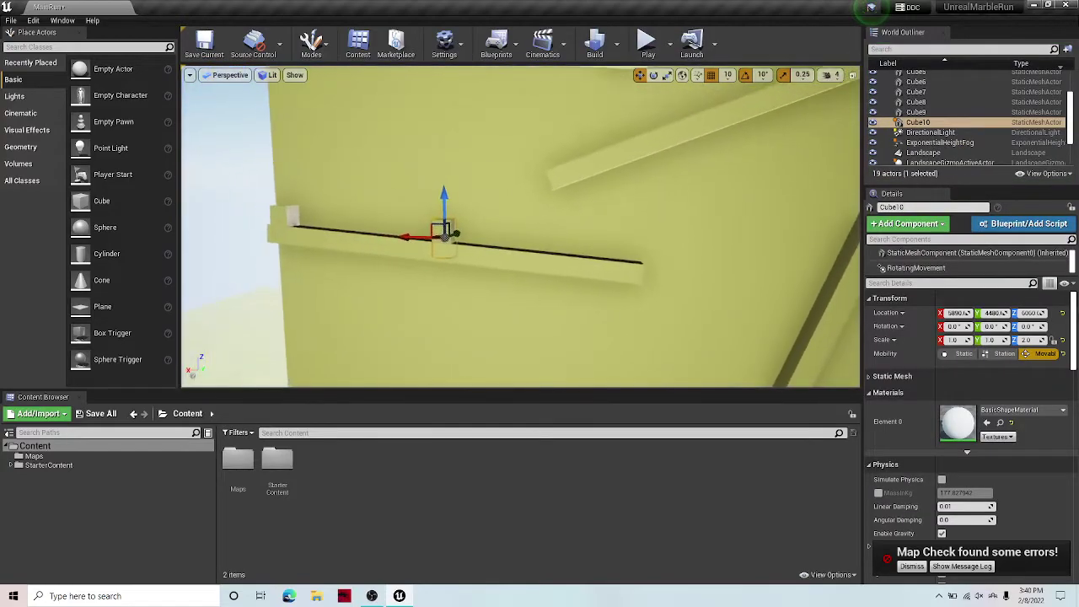
Step: Increase the block's Y rotation rate to 400 and start another playtest
left_click(916, 267)
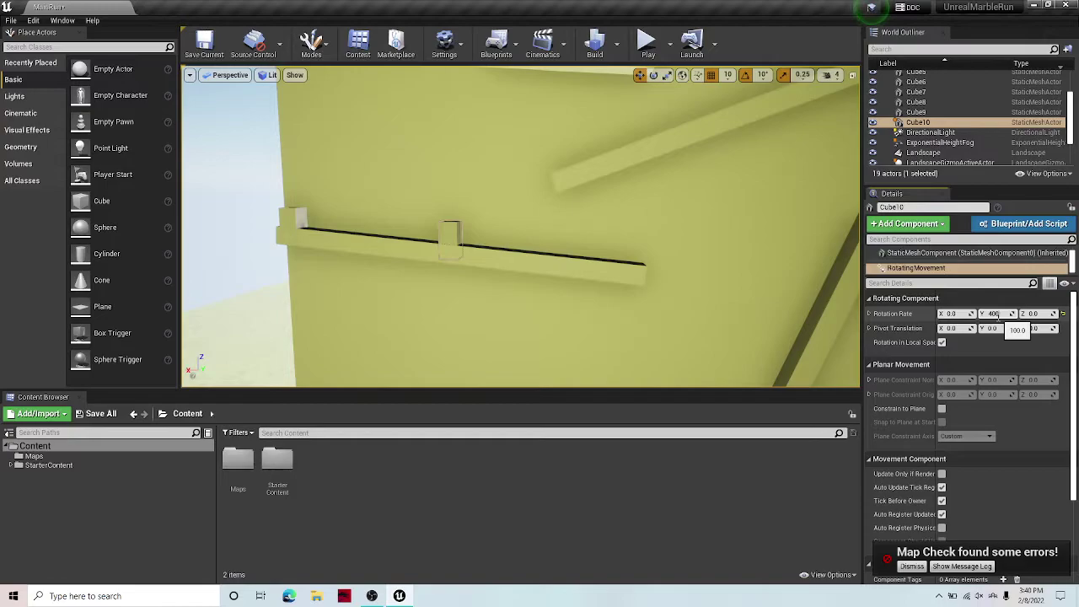
left_click(444, 238)
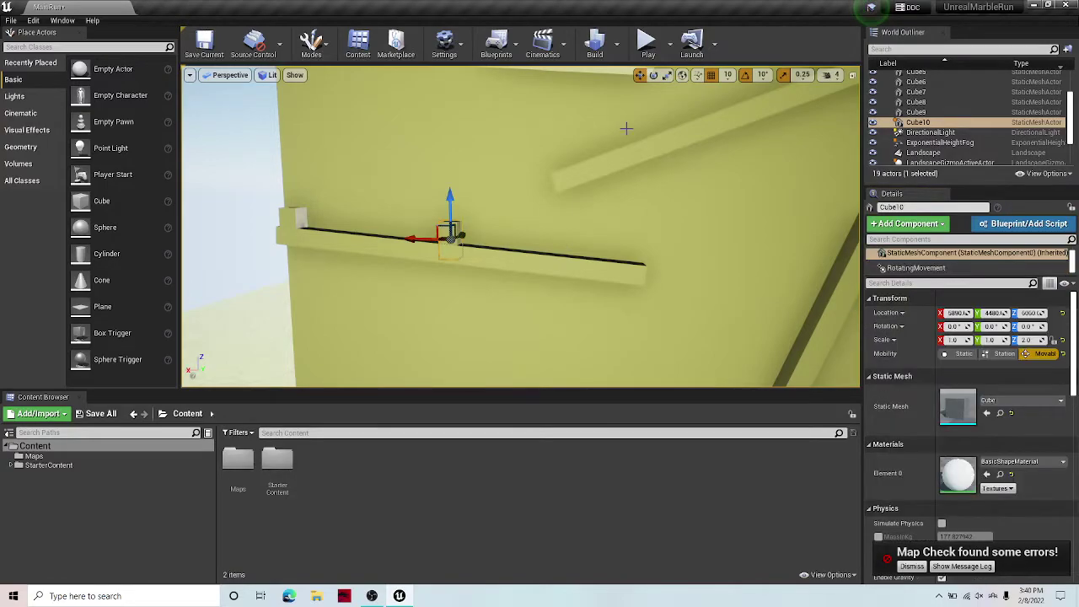
left_click(647, 44)
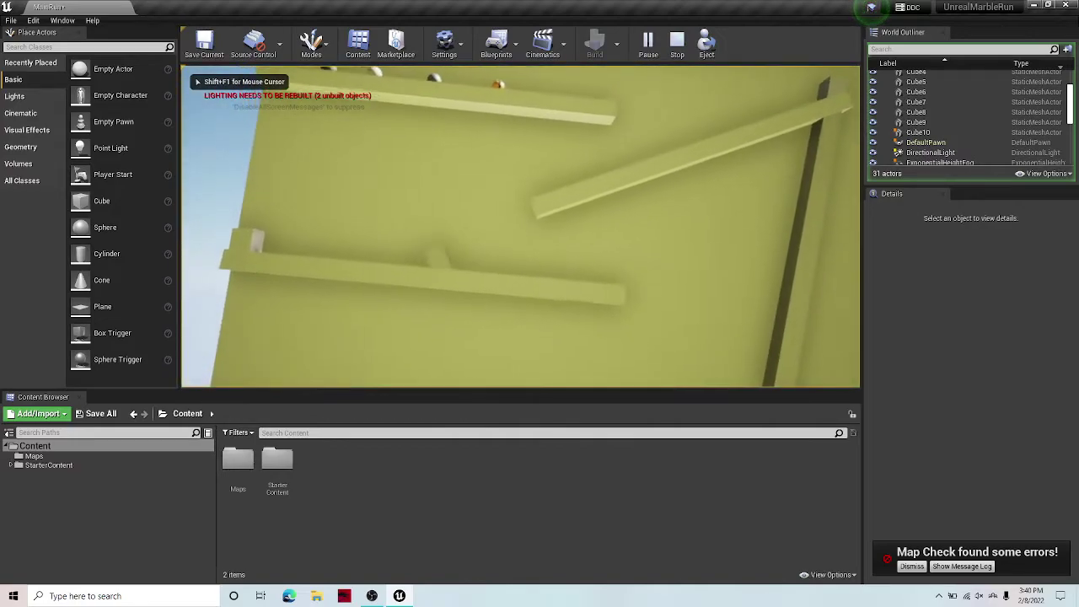
Step: Follow the marbles down the run in the playtest, and stop the playtest
key("w")
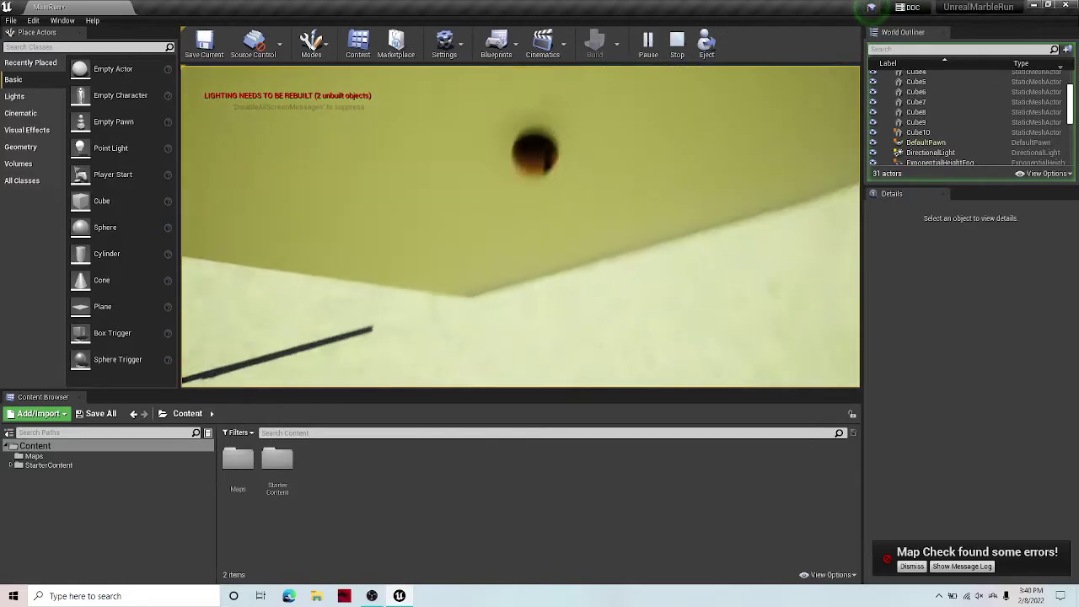
key("Escape")
right_click_drag(599, 309, 624, 287)
Step: Browse the component types available for the rotating block on the second ledge, and close the list without adding any
left_click(931, 224)
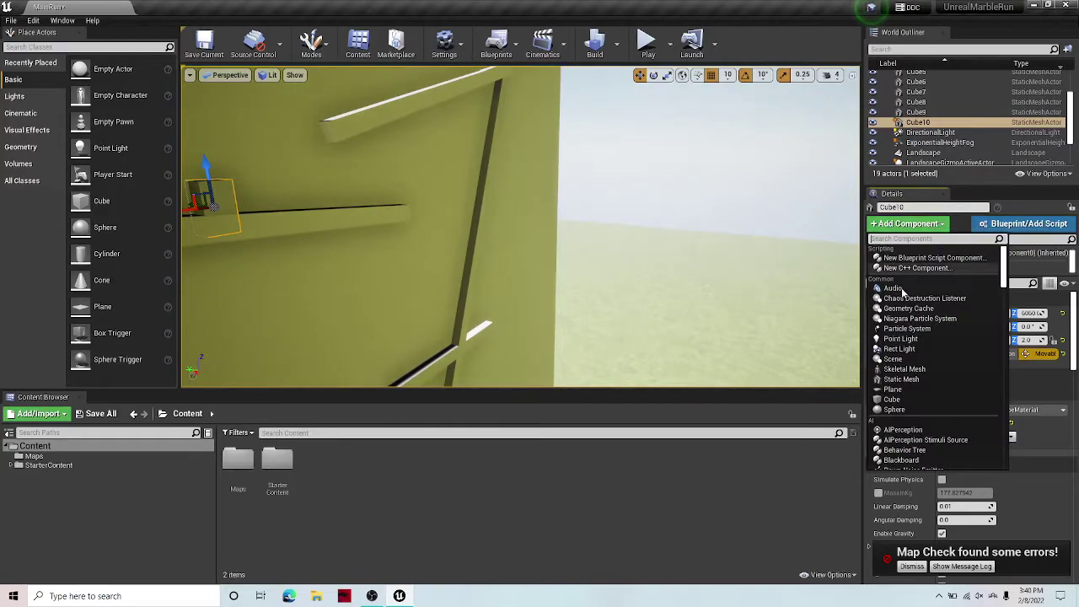
scroll(933, 295, "down", 10)
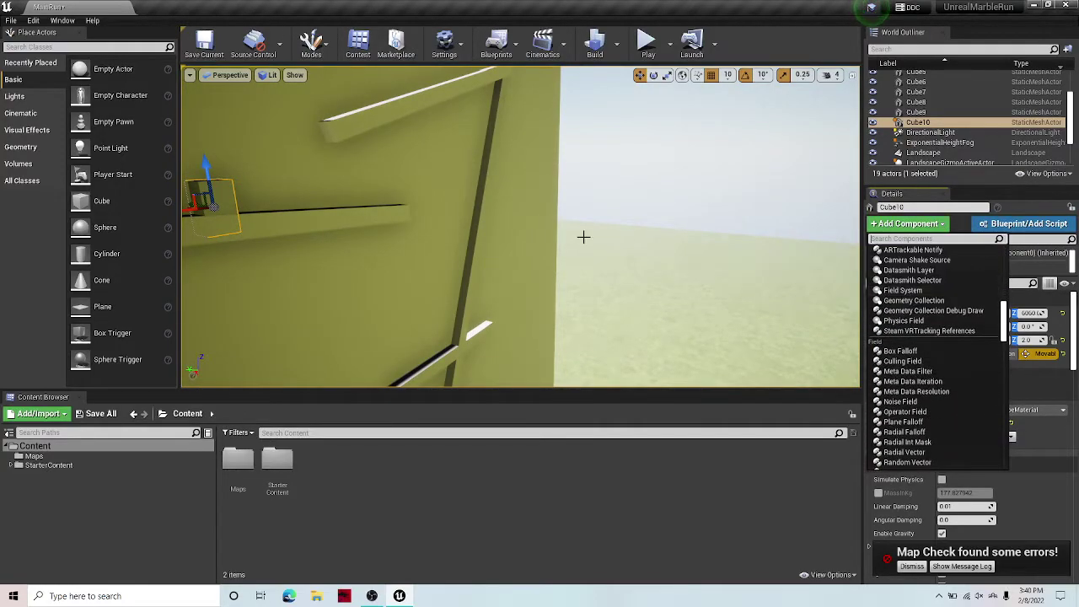
right_click_drag(583, 237, 539, 160)
key("Escape")
Step: Select the top ledge and examine how it and its marbles line up with the wall from several angles
right_click_drag(449, 205, 439, 230)
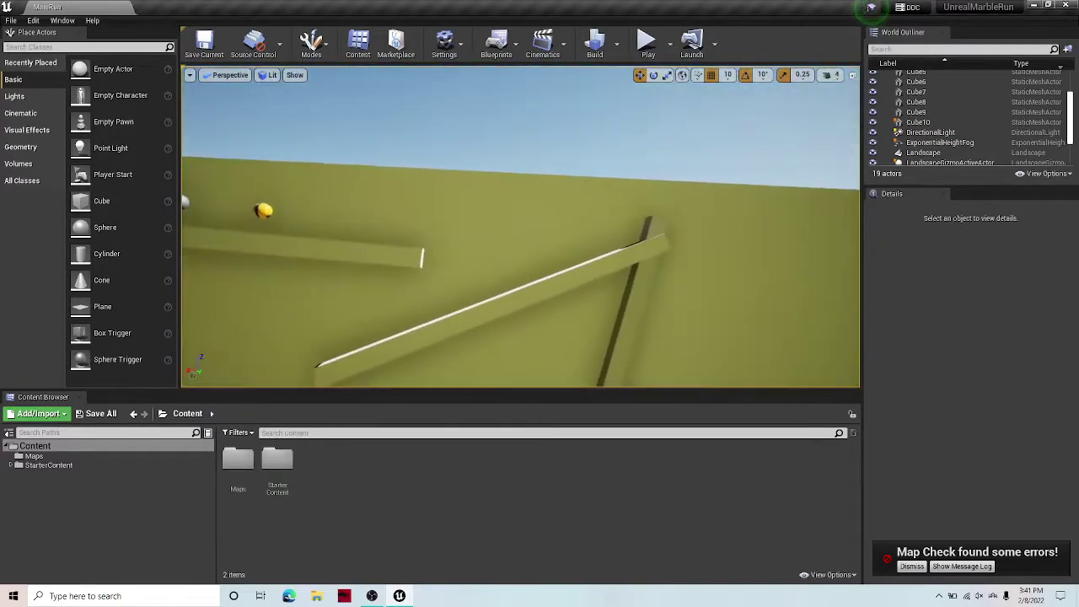
right_click_drag(520, 227, 338, 236)
left_click(614, 190)
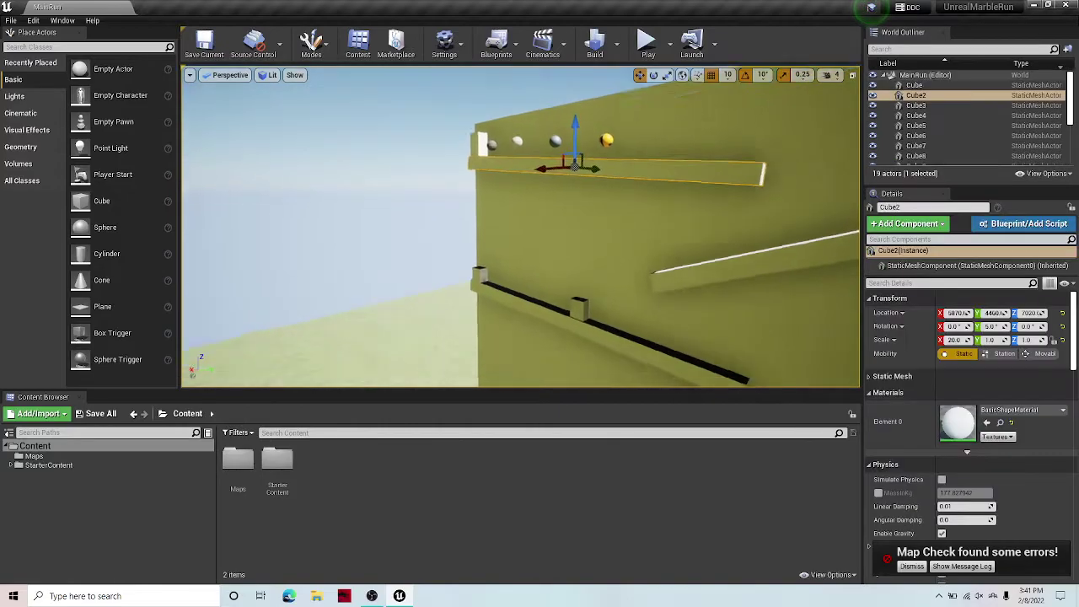
right_click_drag(614, 190, 662, 219)
key("e")
right_click_drag(614, 189, 535, 215)
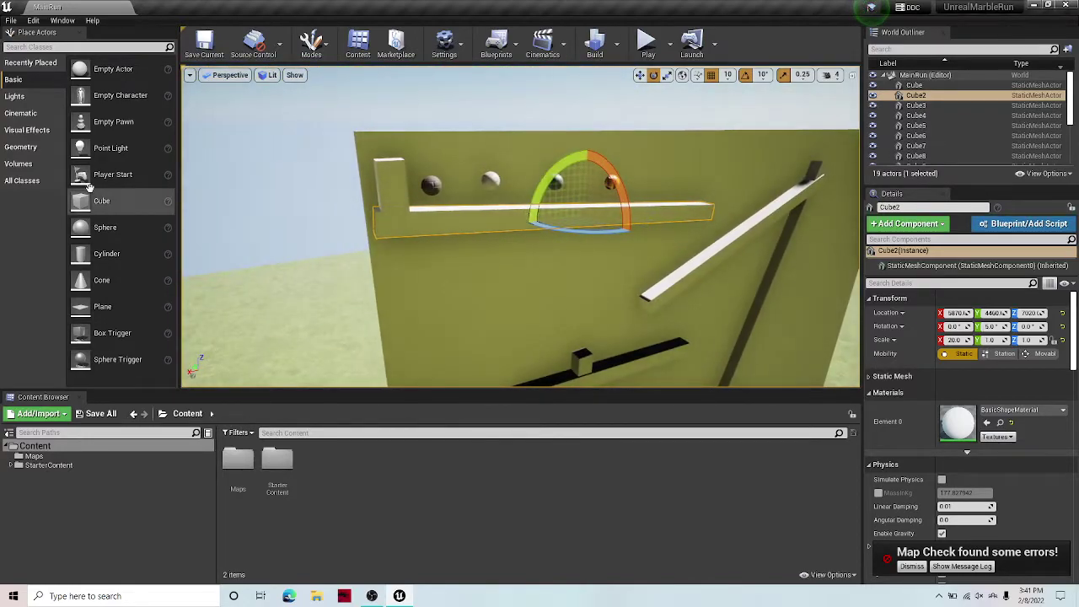
right_click_drag(580, 125, 580, 125)
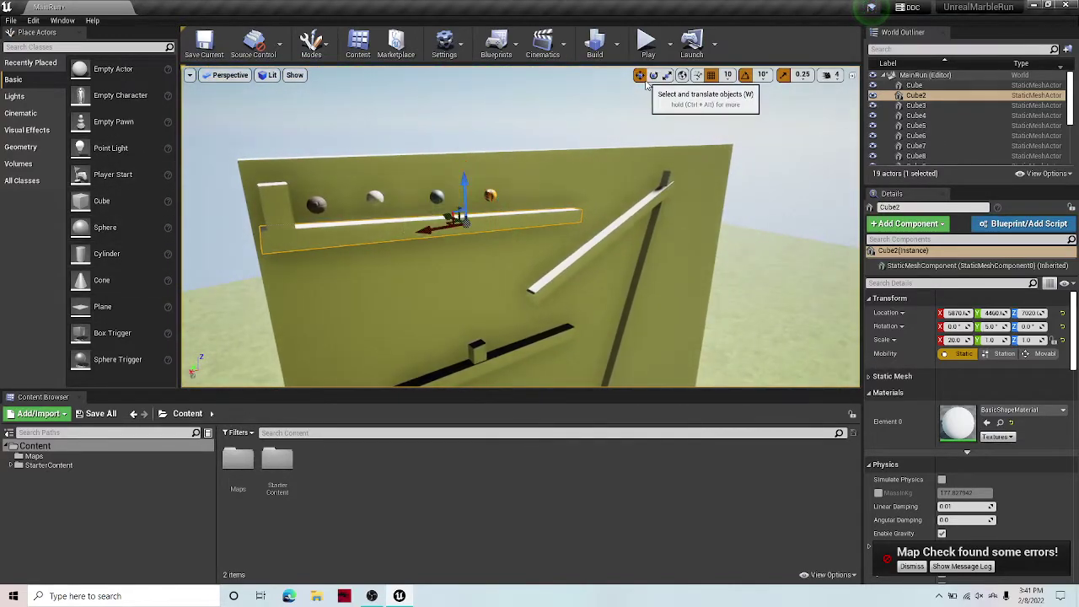
mouse_move(511, 218)
right_mouse_down()
mouse_move(459, 215)
mouse_move(443, 203)
mouse_move(510, 181)
mouse_move(510, 215)
right_mouse_up()
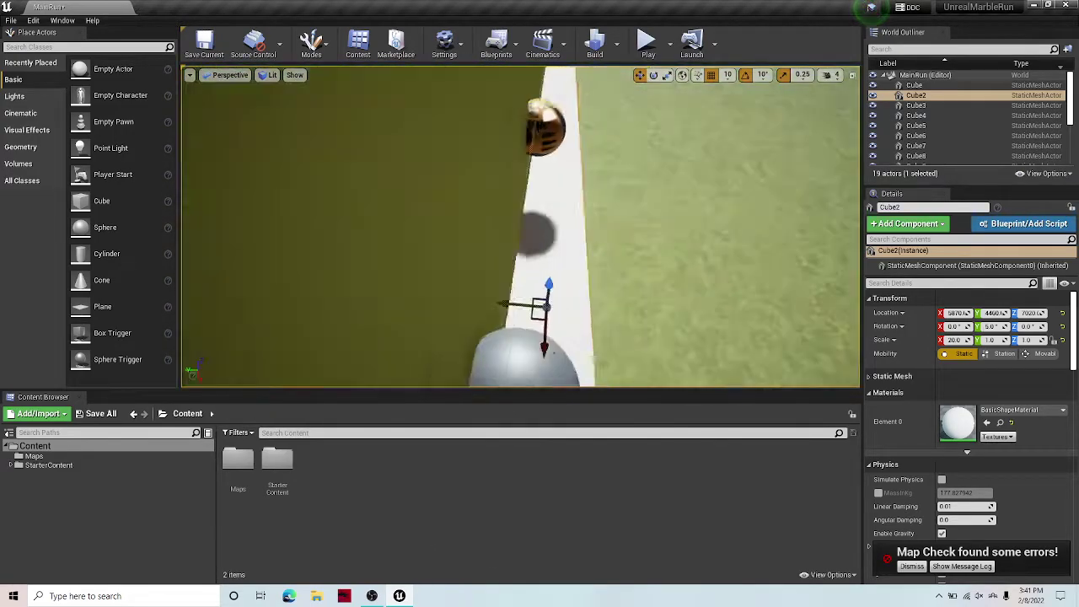
Step: Check the marbles' alignment over the top ledge and nudge the white marble along Y, away from the wall, to centre it
left_click(436, 173)
key("f")
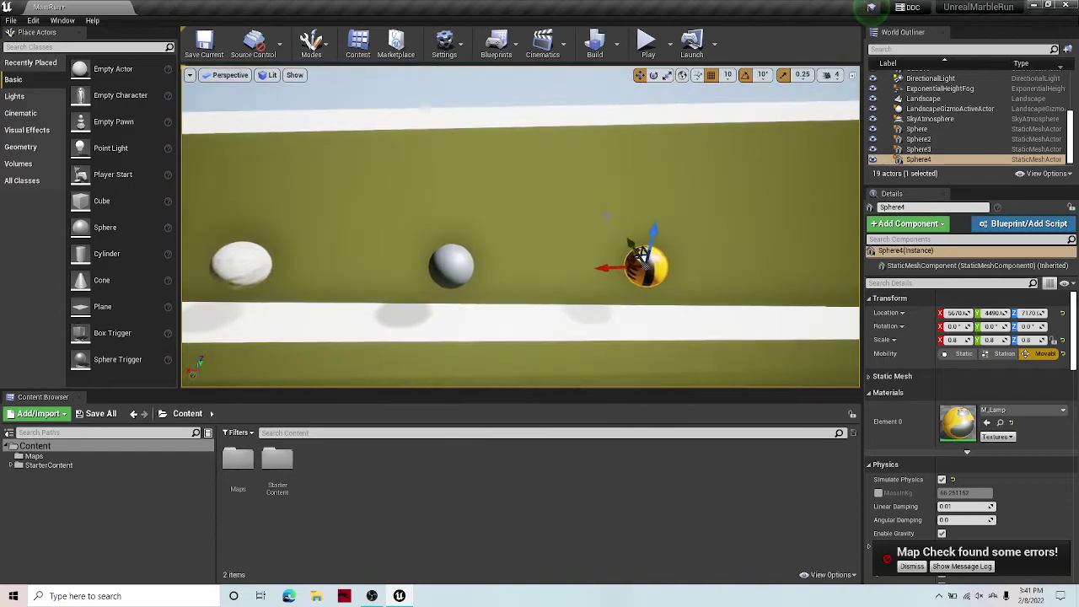
right_click_drag(635, 253, 528, 125)
left_click(531, 215)
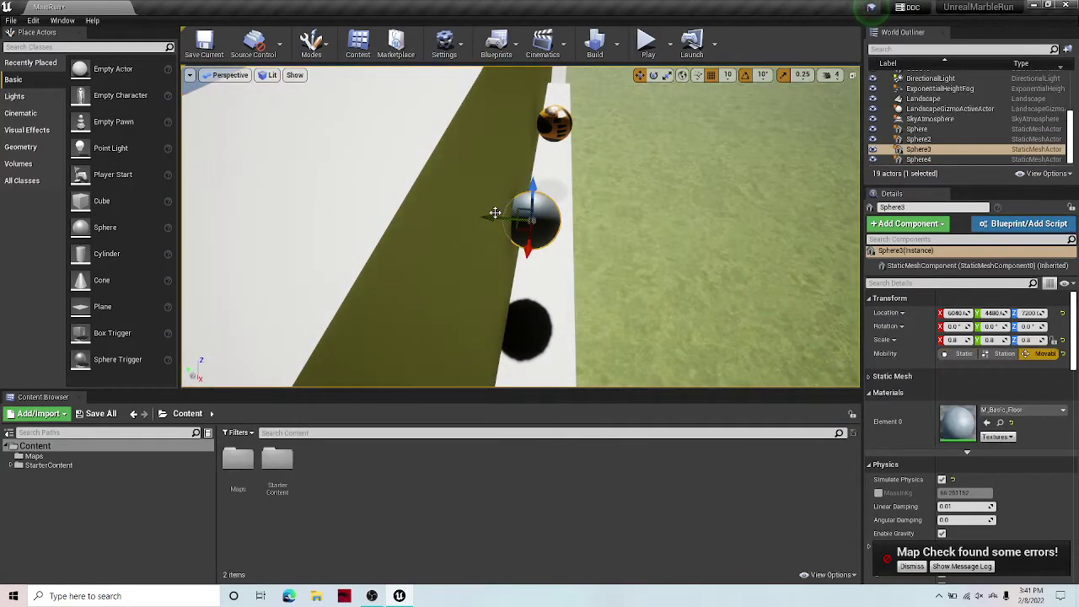
left_click(608, 245)
right_click_drag(609, 245, 549, 254)
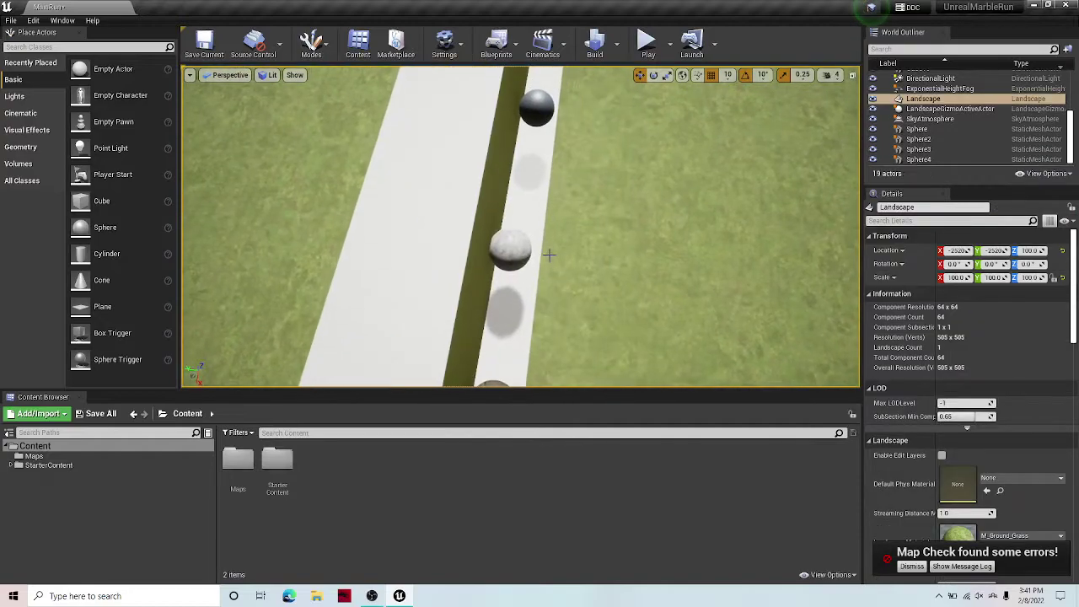
left_click(523, 262)
left_click_drag(482, 245, 494, 245)
right_click_drag(539, 253, 583, 242)
left_click(563, 249)
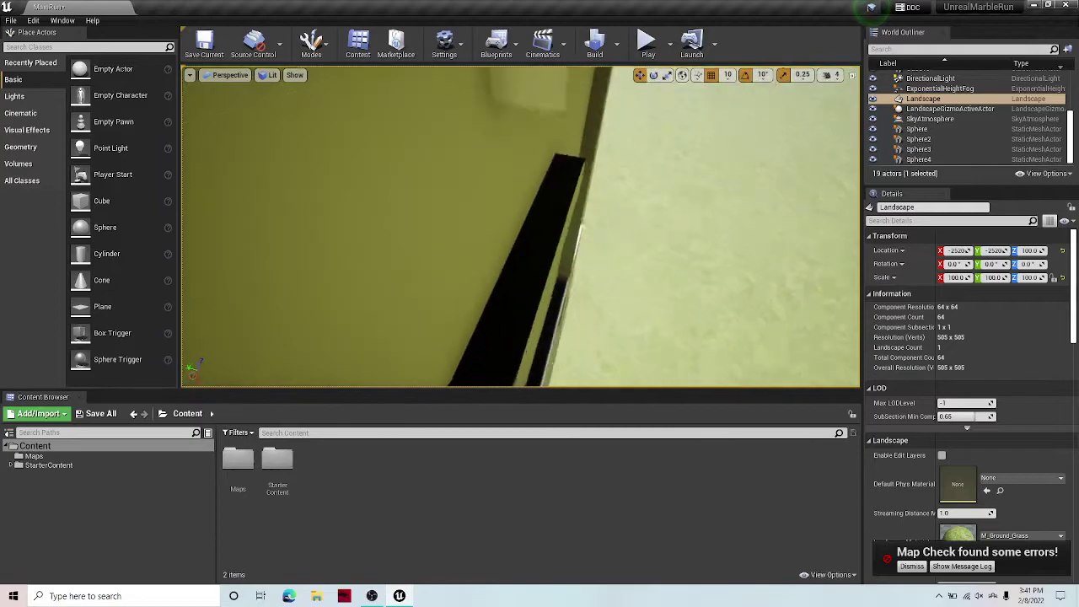